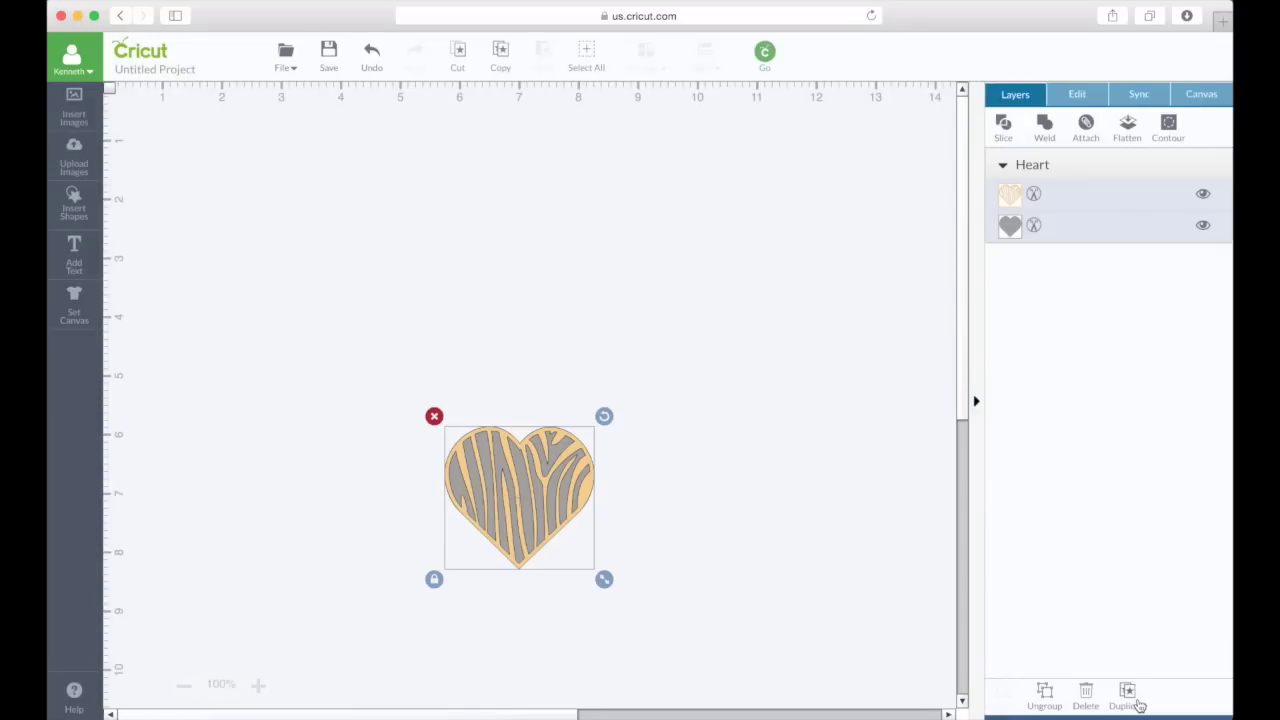
Step: Insert the birthday cake image from the uploaded images library into the design
{"action": "left_click", "coordinate": [62, 157]}
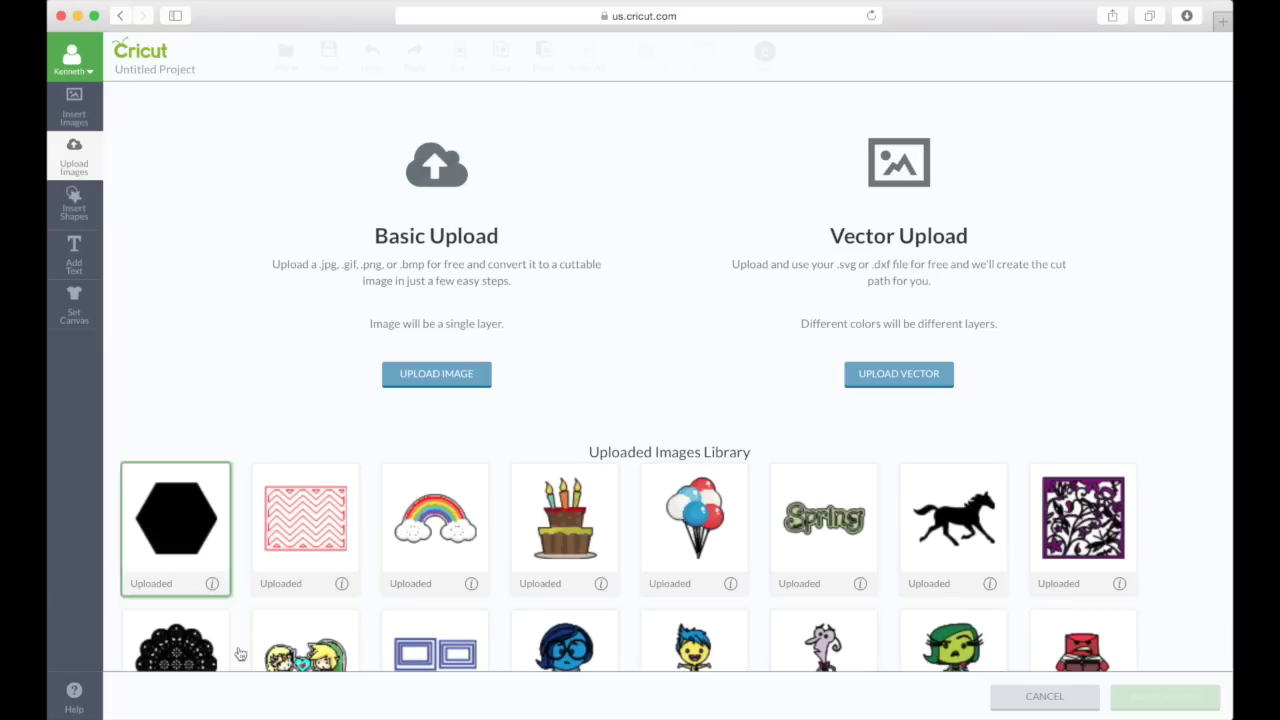
{"action": "left_click", "coordinate": [553, 520]}
{"action": "left_click", "coordinate": [1168, 704]}
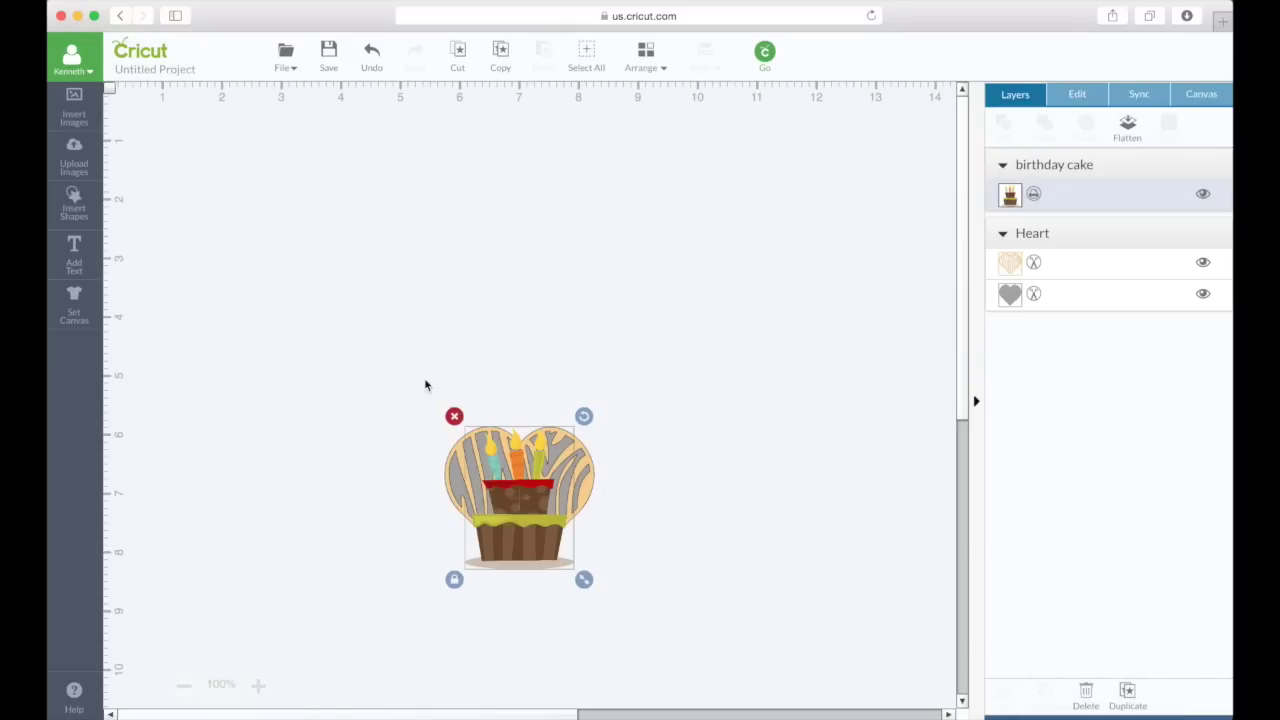
Step: Insert a square shape and add the text "Kens Kreations"
{"action": "left_click", "coordinate": [84, 213]}
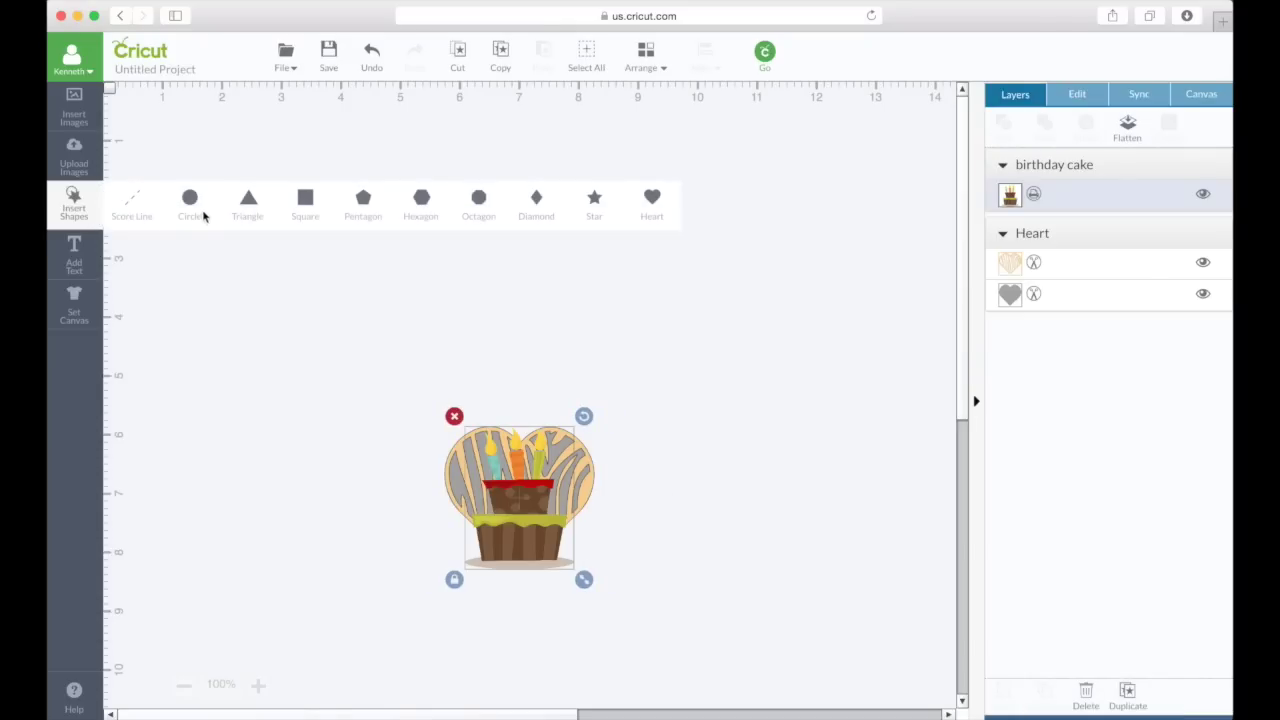
{"action": "left_click", "coordinate": [306, 205]}
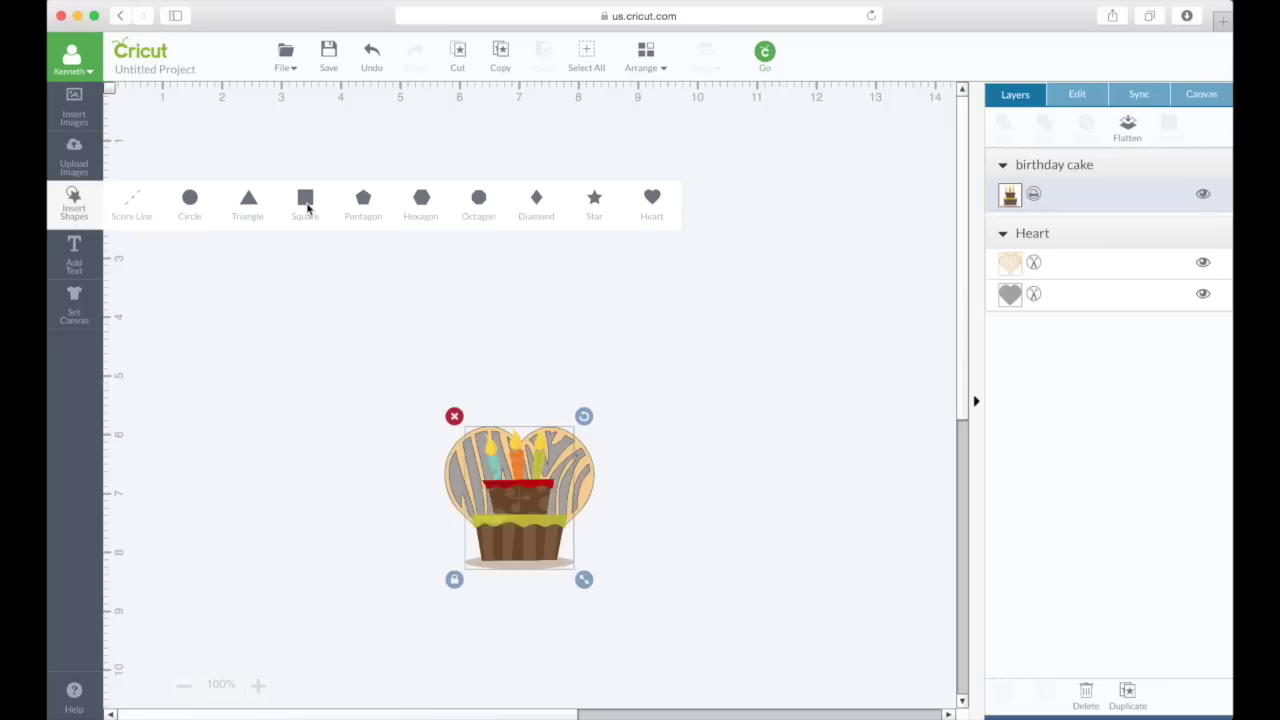
{"action": "left_click", "coordinate": [72, 252]}
{"action": "type", "text": "Kens Kreations"}
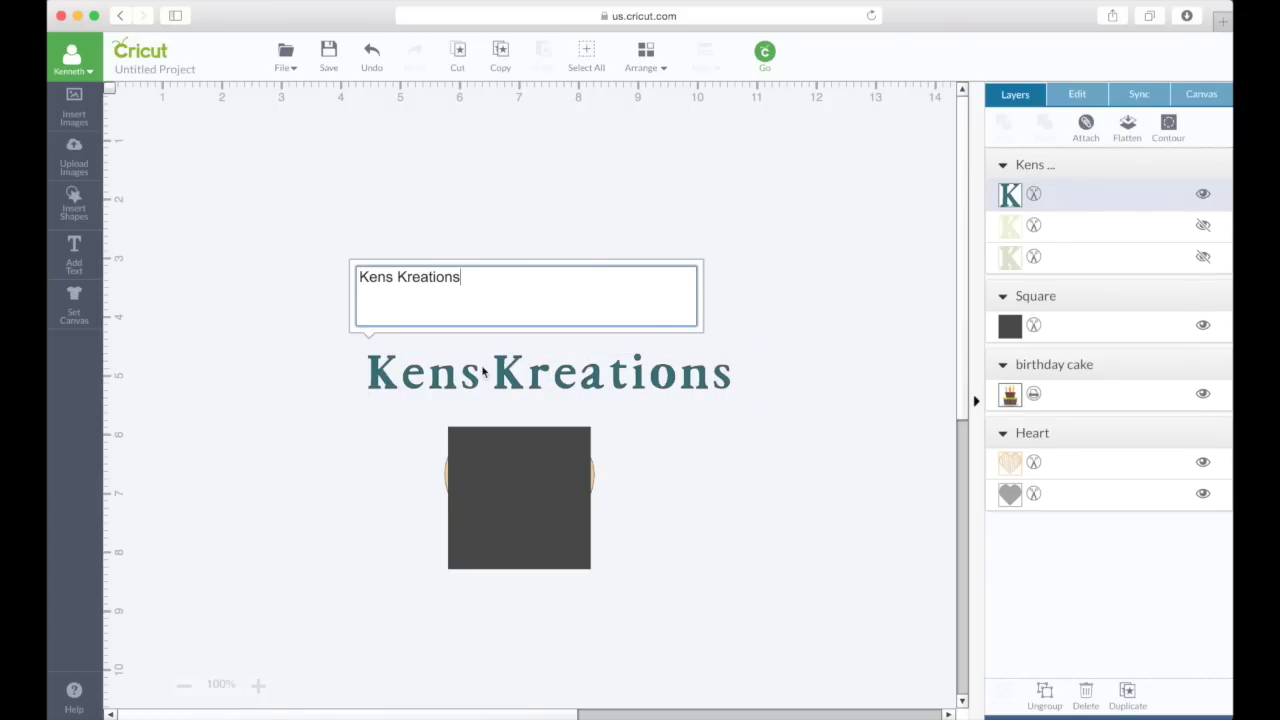
Step: View the available canvas types and return to the design without choosing one
{"action": "left_click", "coordinate": [72, 314]}
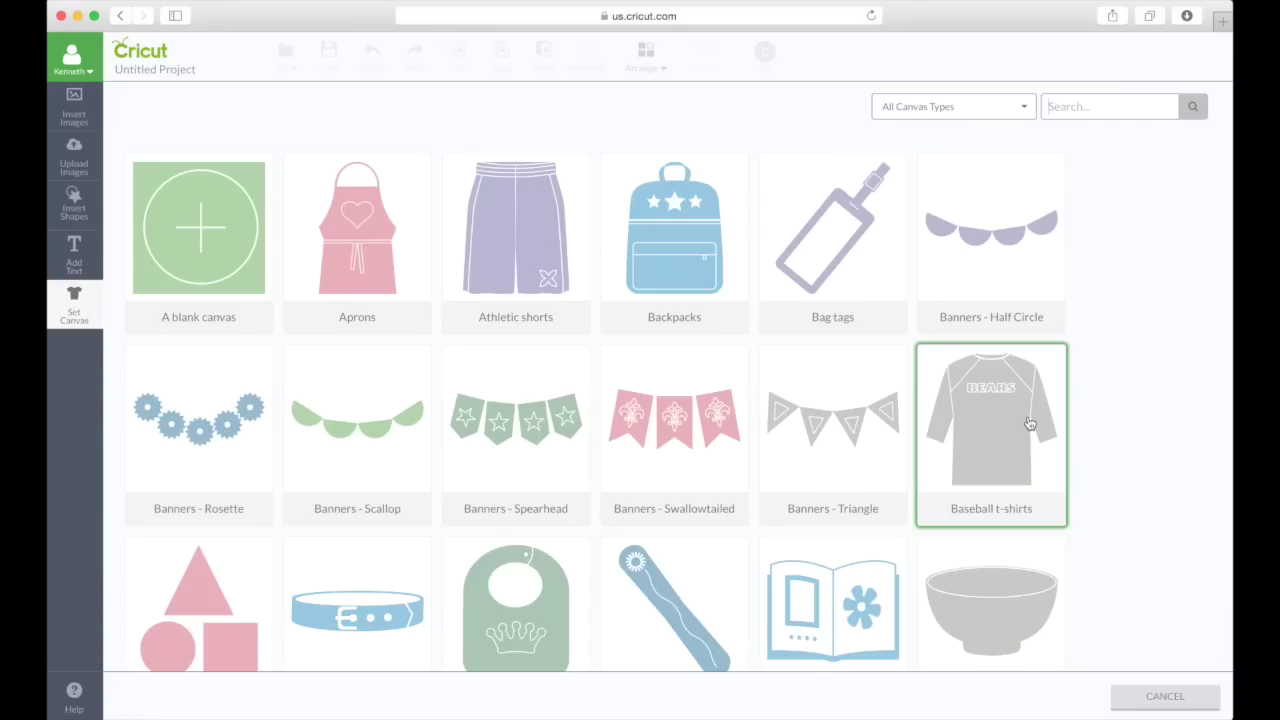
{"action": "left_click", "coordinate": [89, 307]}
{"action": "left_click", "coordinate": [526, 393]}
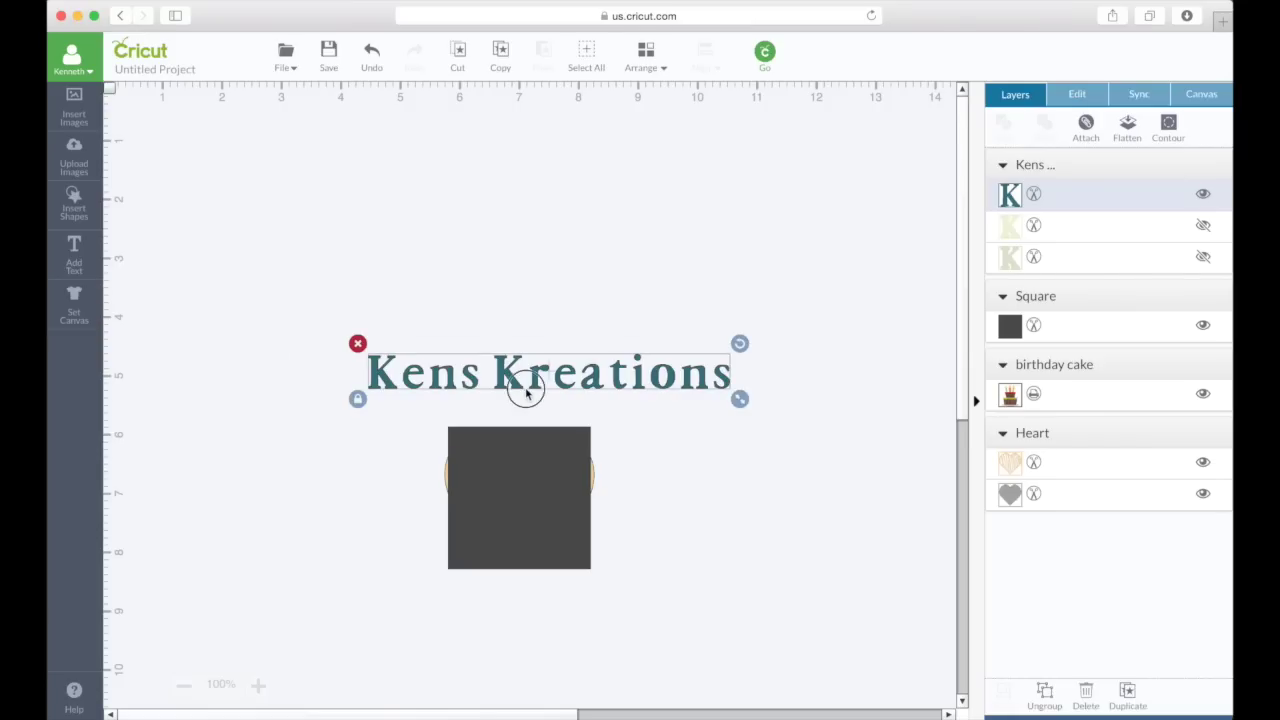
Step: Spread the objects out around the heart: text above it, square to its right, and cake to its left
{"action": "left_click_drag", "start_coordinate": [432, 377], "coordinate": [392, 221]}
{"action": "left_click_drag", "start_coordinate": [500, 523], "coordinate": [693, 384]}
{"action": "left_click_drag", "start_coordinate": [567, 458], "coordinate": [313, 354]}
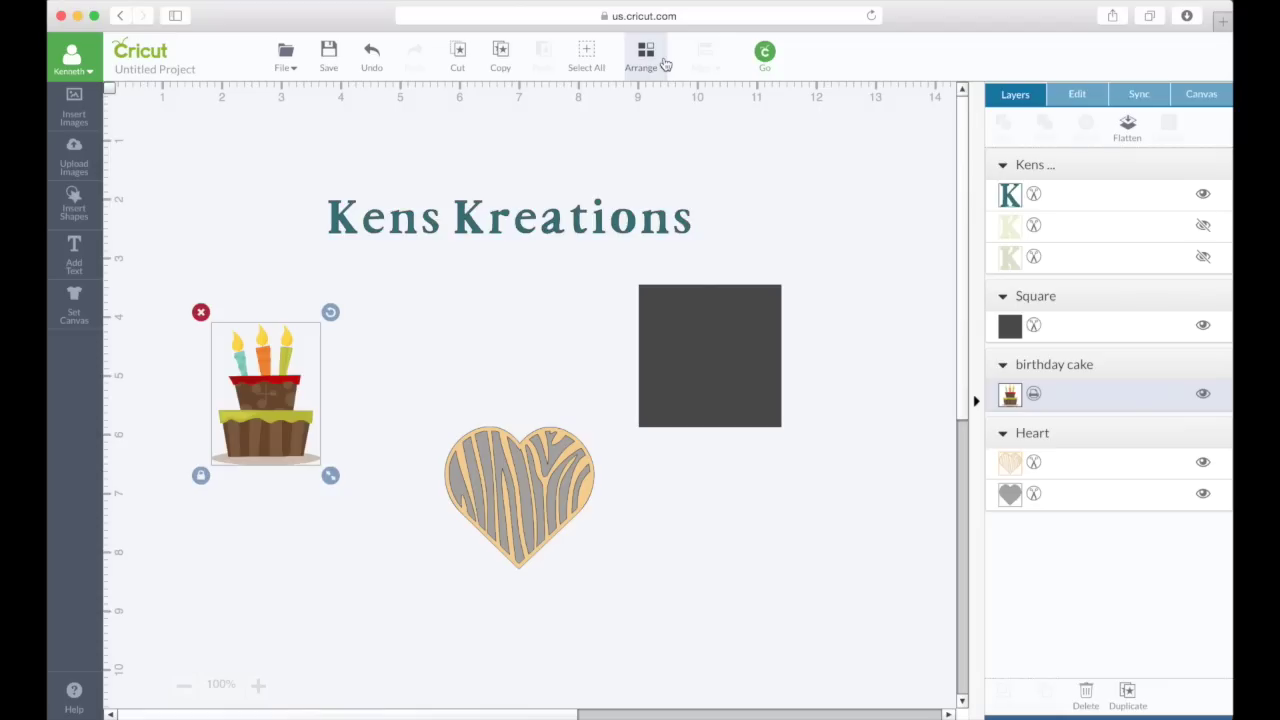
Step: Move the square so it overlaps the heart and send it to the back of the layer order
{"action": "left_click_drag", "start_coordinate": [668, 334], "coordinate": [545, 415]}
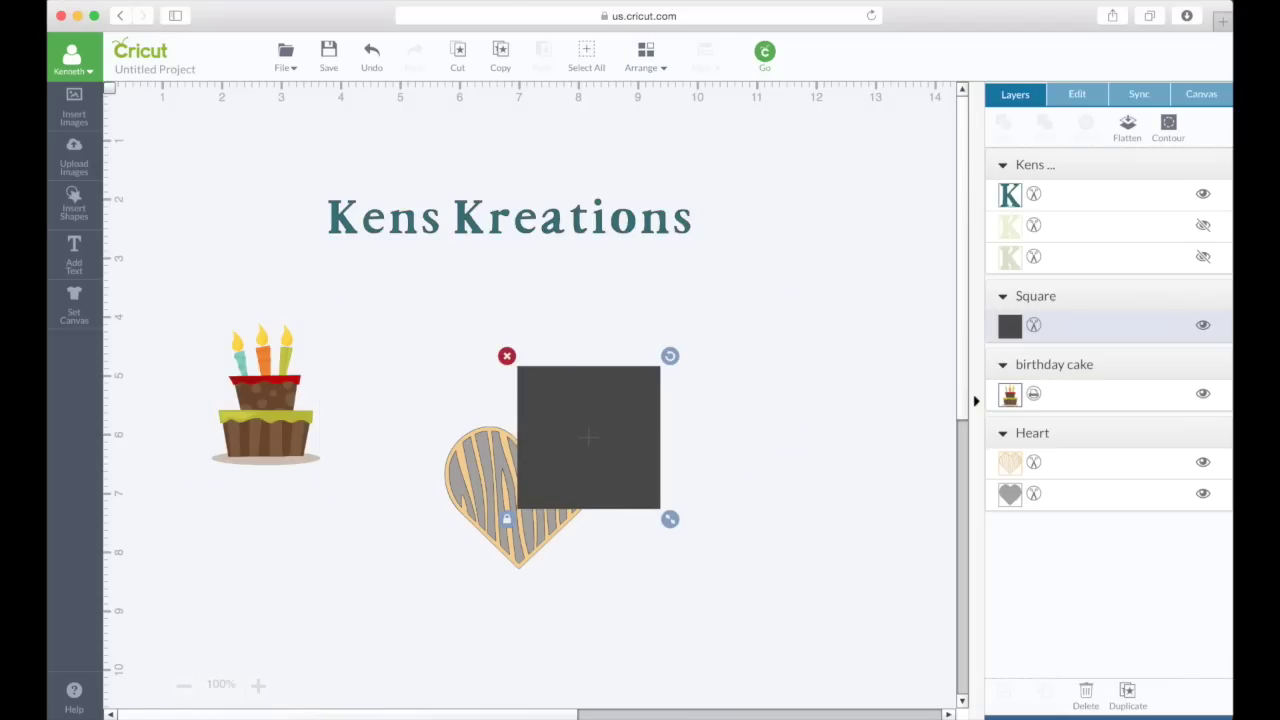
{"action": "left_click", "coordinate": [645, 57]}
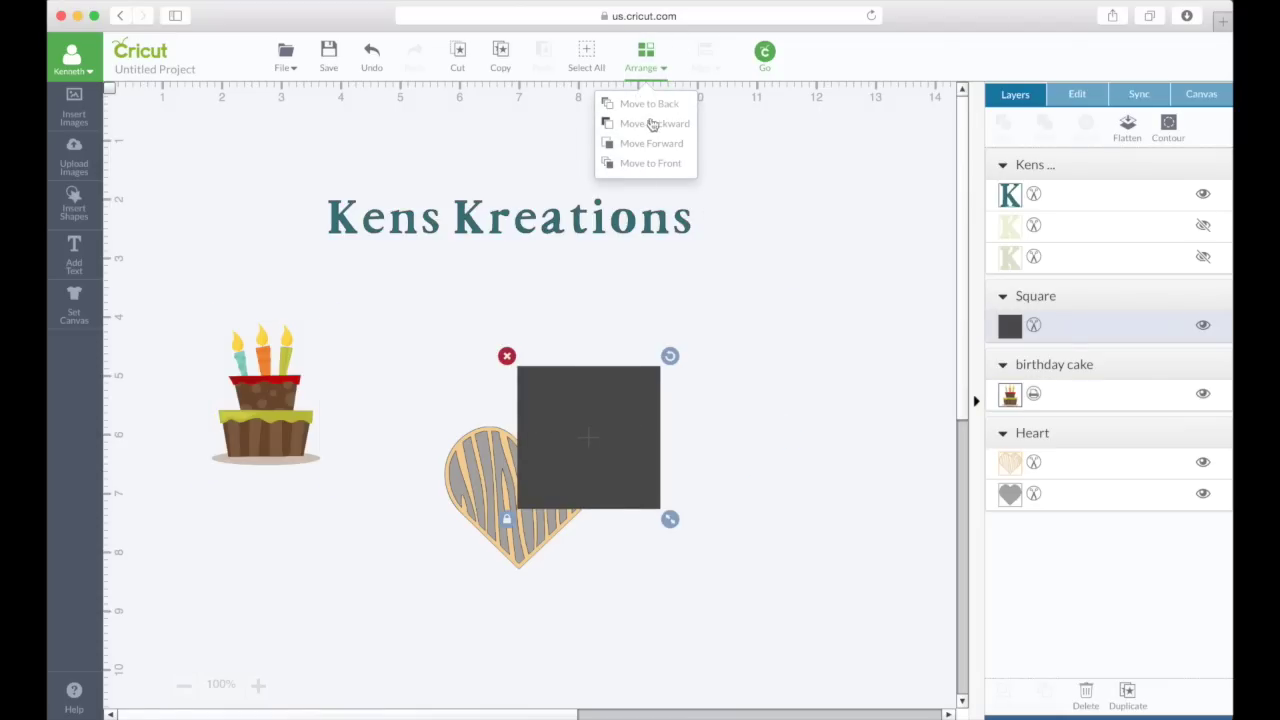
{"action": "left_click", "coordinate": [652, 104]}
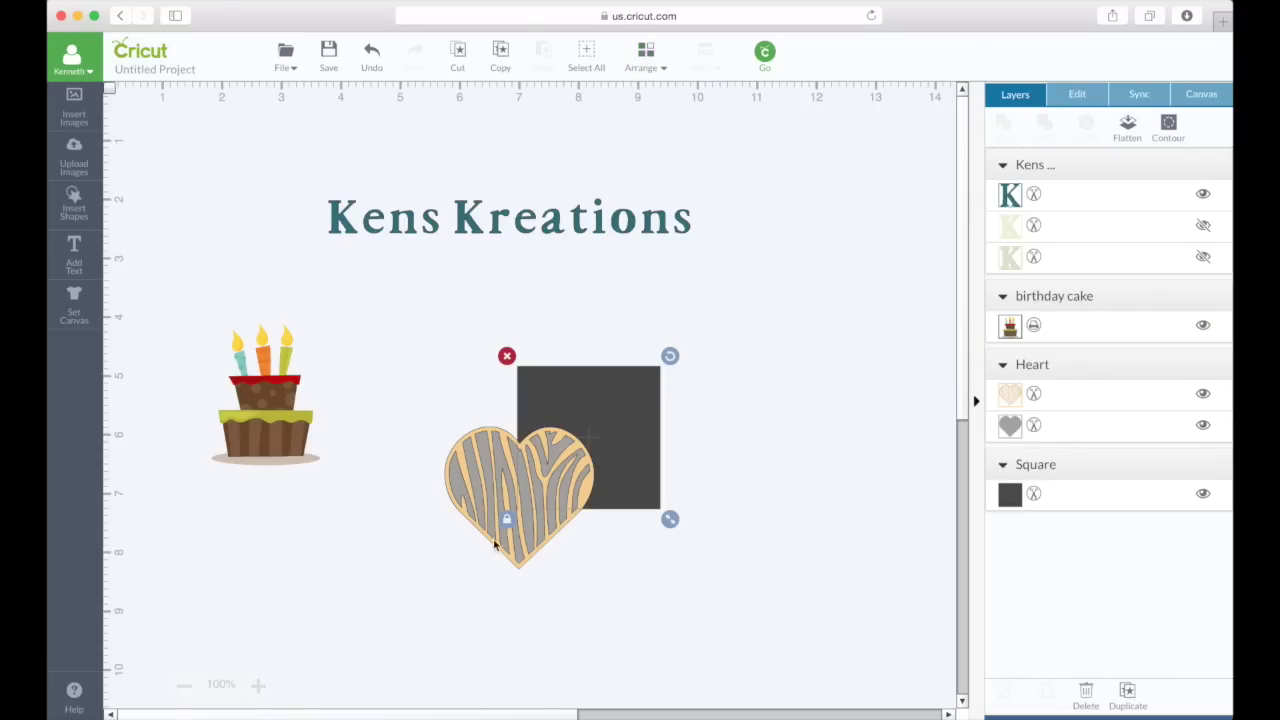
Step: Select the heart and the square together and center them horizontally
{"action": "left_click_drag", "start_coordinate": [428, 302], "coordinate": [749, 697]}
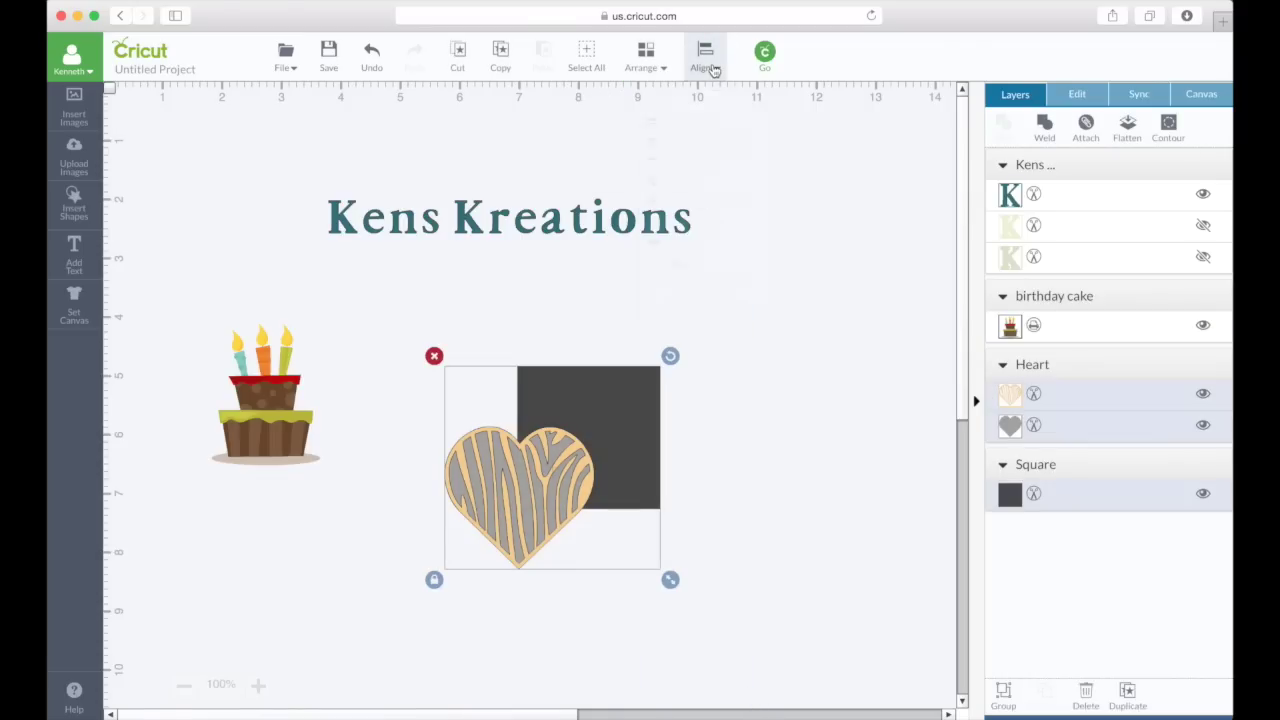
{"action": "left_click", "coordinate": [713, 68]}
{"action": "left_click", "coordinate": [697, 145]}
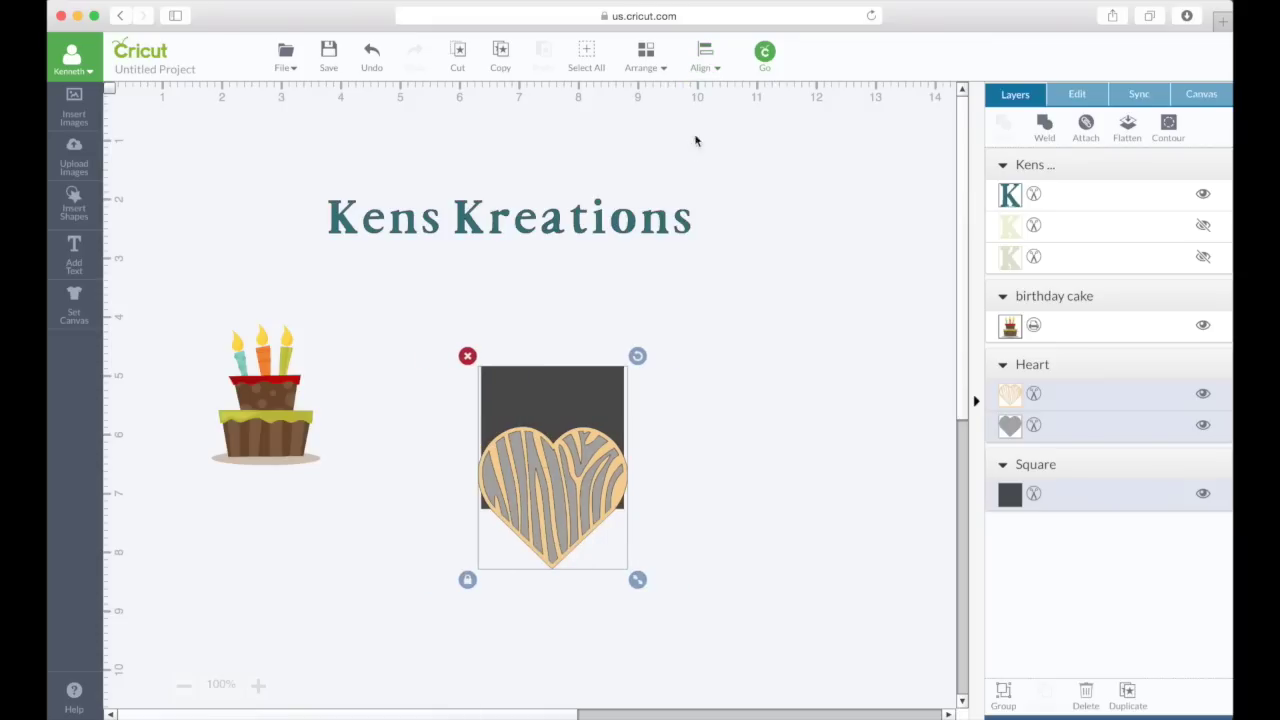
Step: Align the bottom edges of the heart and the square
{"action": "left_click", "coordinate": [705, 60]}
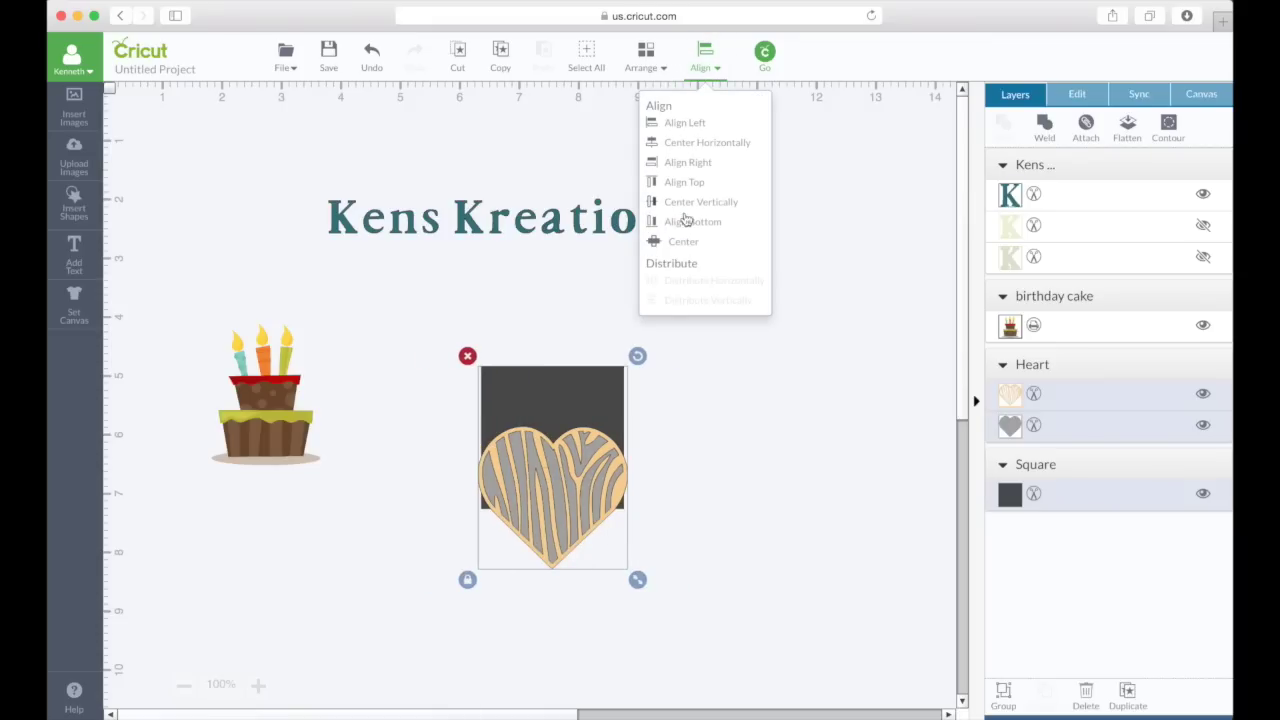
{"action": "left_click", "coordinate": [674, 471]}
{"action": "left_click_drag", "start_coordinate": [434, 318], "coordinate": [696, 693]}
{"action": "left_click", "coordinate": [705, 49]}
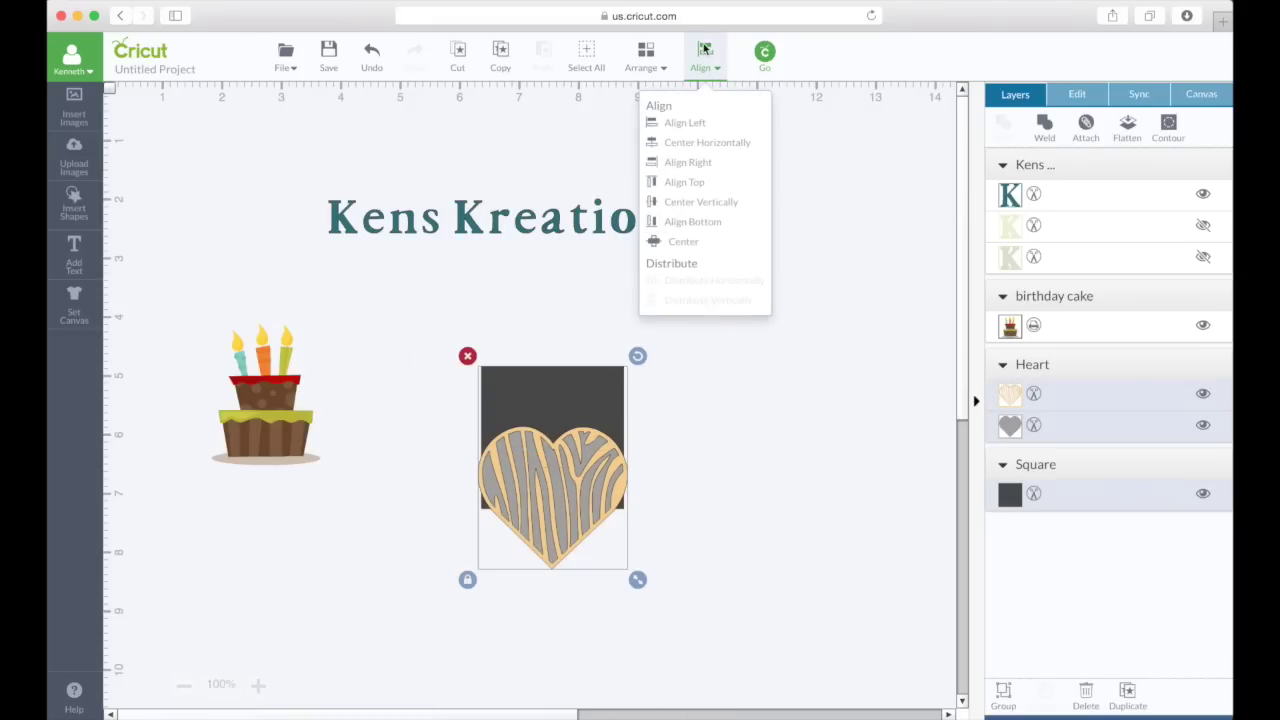
{"action": "left_click", "coordinate": [692, 230]}
{"action": "left_click", "coordinate": [659, 412]}
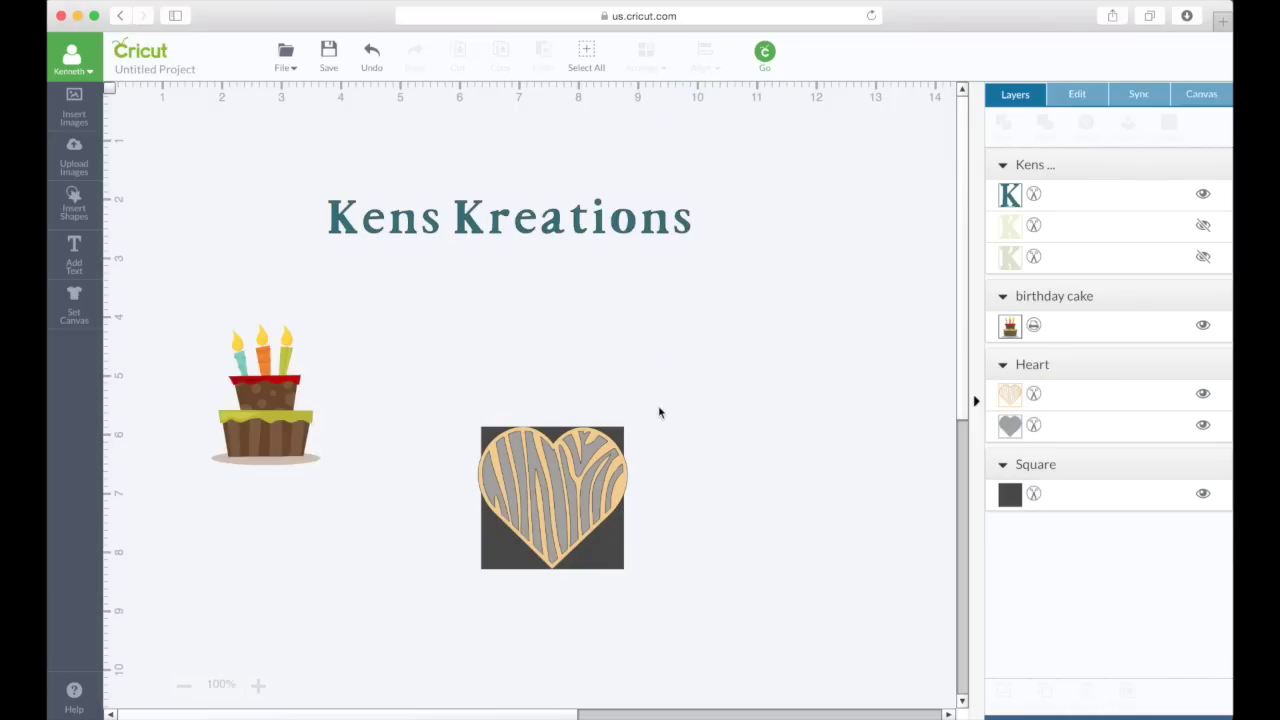
Step: Separate the square and the heart, placing the square beside the cake and the heart to its right
{"action": "left_click_drag", "start_coordinate": [588, 478], "coordinate": [803, 520]}
{"action": "left_click", "coordinate": [697, 472]}
{"action": "left_click_drag", "start_coordinate": [390, 420], "coordinate": [664, 420]}
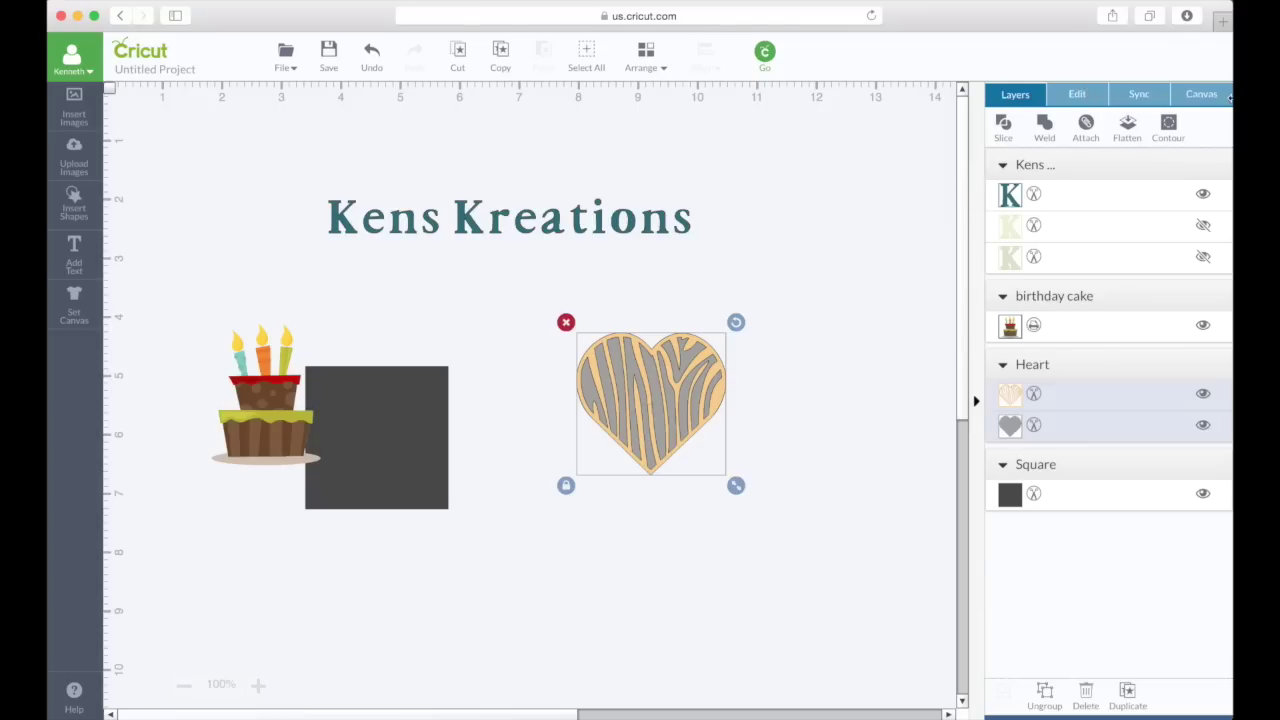
Step: View the line type options of the visible Kens Kreations text layer
{"action": "left_click", "coordinate": [1034, 196]}
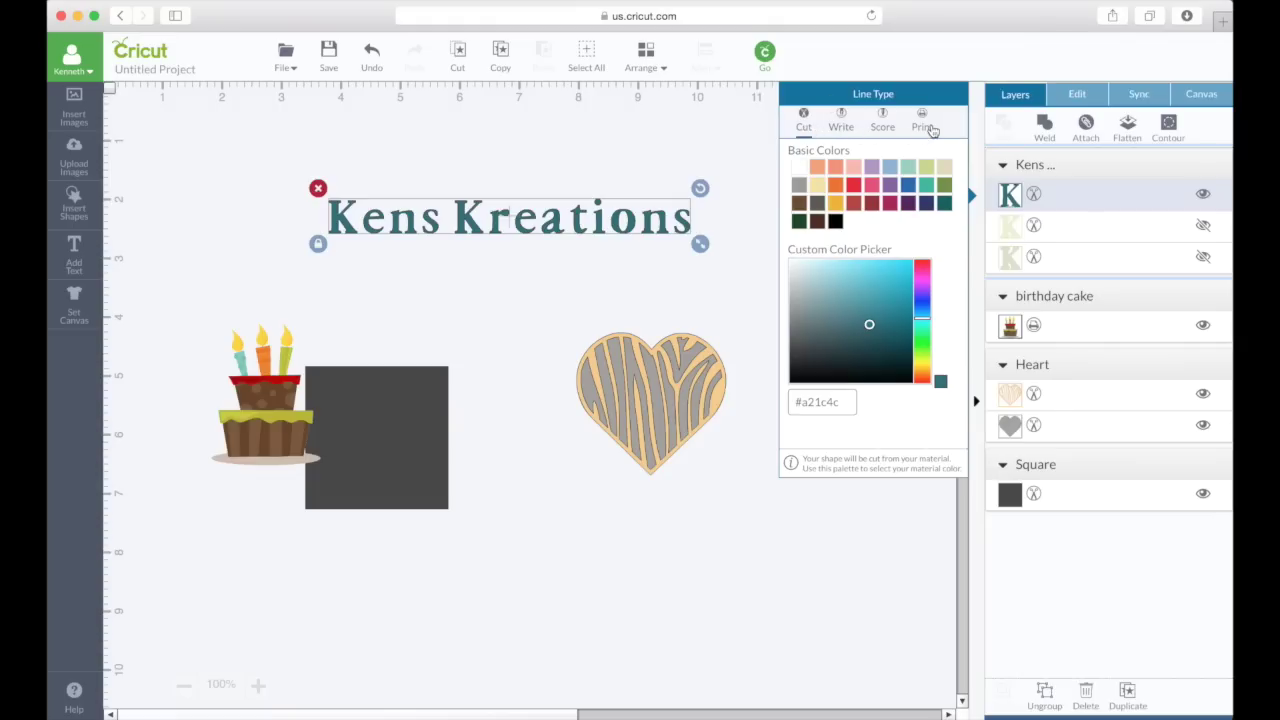
{"action": "left_click", "coordinate": [761, 278]}
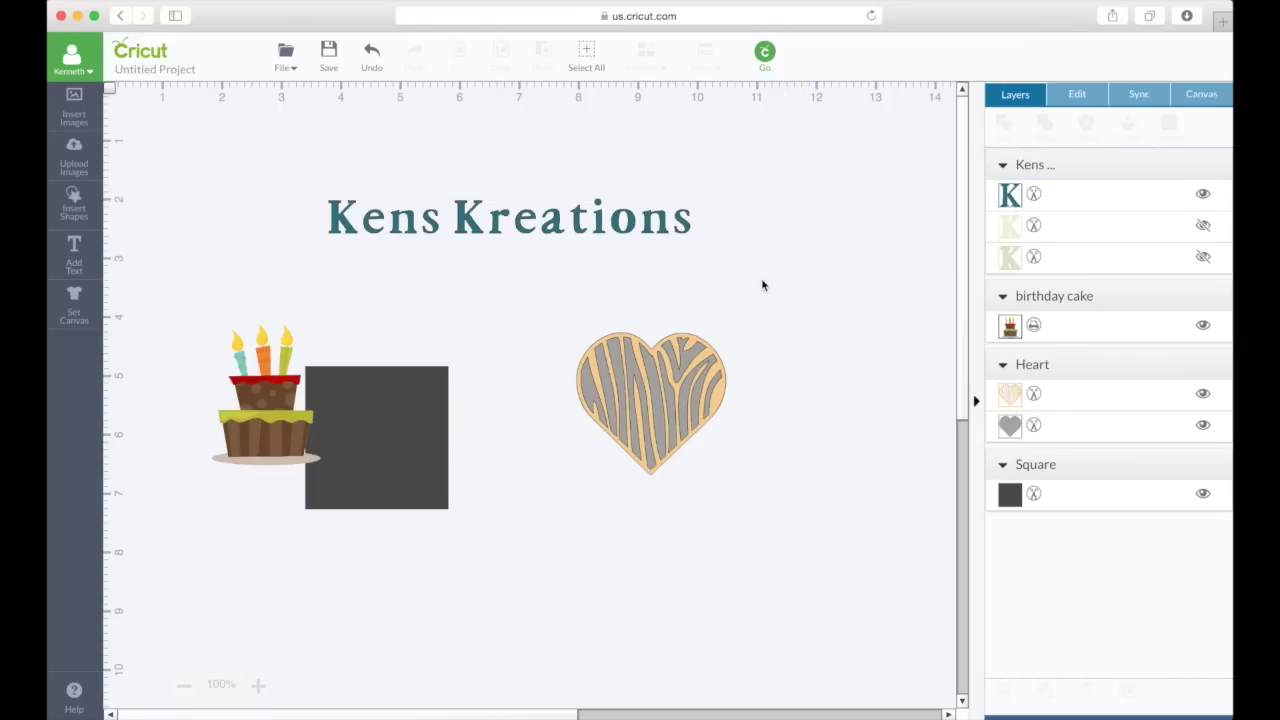
Step: Enlarge the heart slightly and rotate it clockwise using its handles
{"action": "left_click", "coordinate": [1066, 95]}
{"action": "left_click", "coordinate": [687, 372]}
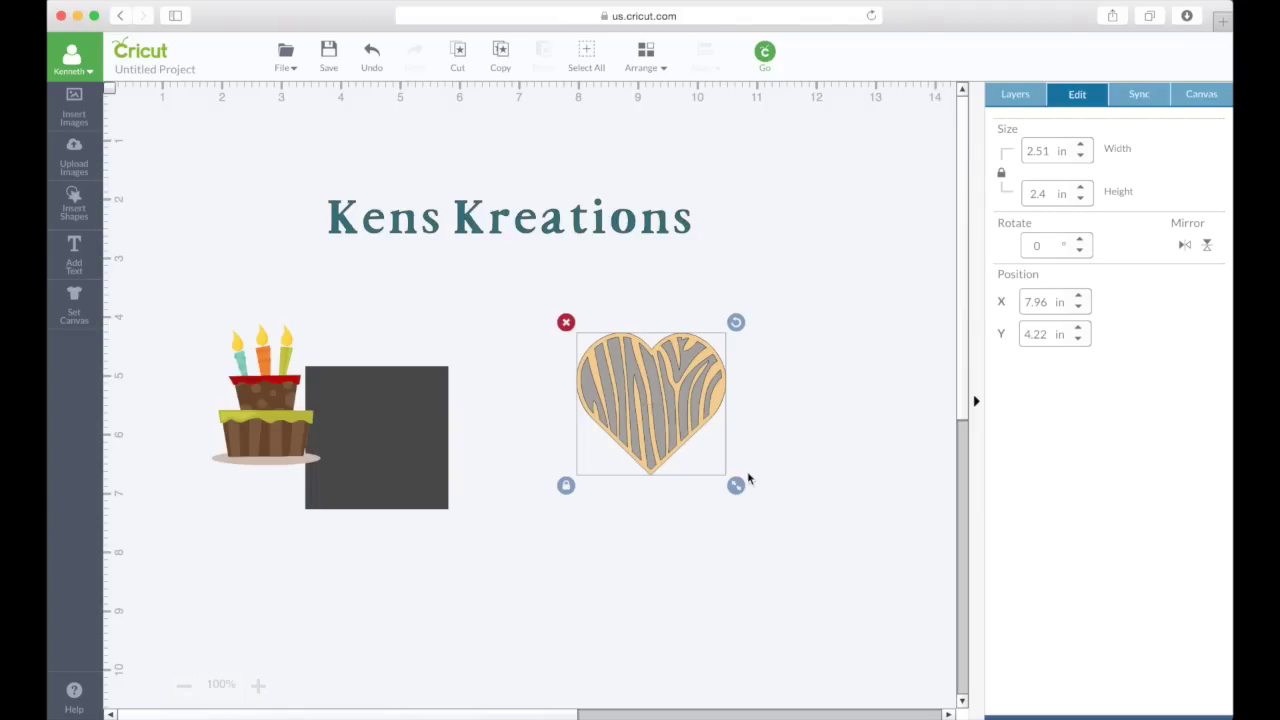
{"action": "left_click_drag", "start_coordinate": [734, 483], "coordinate": [766, 513]}
{"action": "left_click_drag", "start_coordinate": [759, 319], "coordinate": [782, 370]}
{"action": "left_click", "coordinate": [782, 370]}
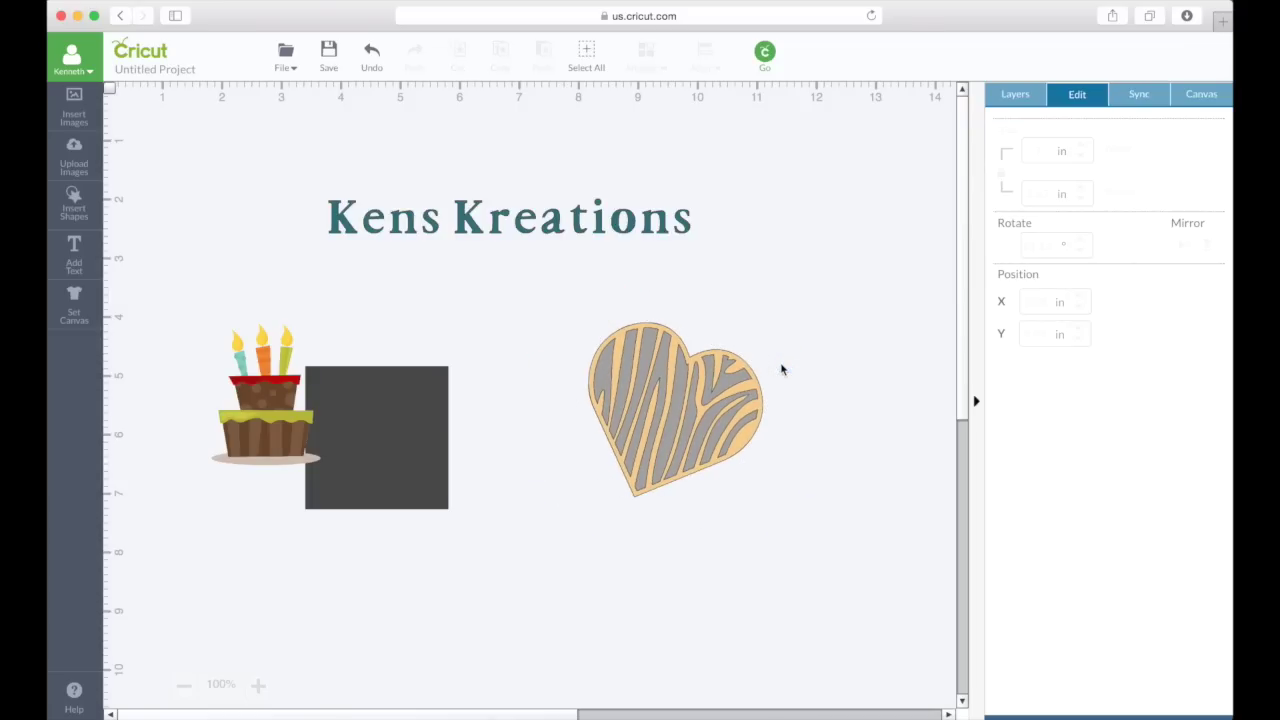
Step: Sync the heart's tan striped layer to the teal text color and view the canvas settings
{"action": "left_click", "coordinate": [740, 430]}
{"action": "left_click", "coordinate": [1150, 95]}
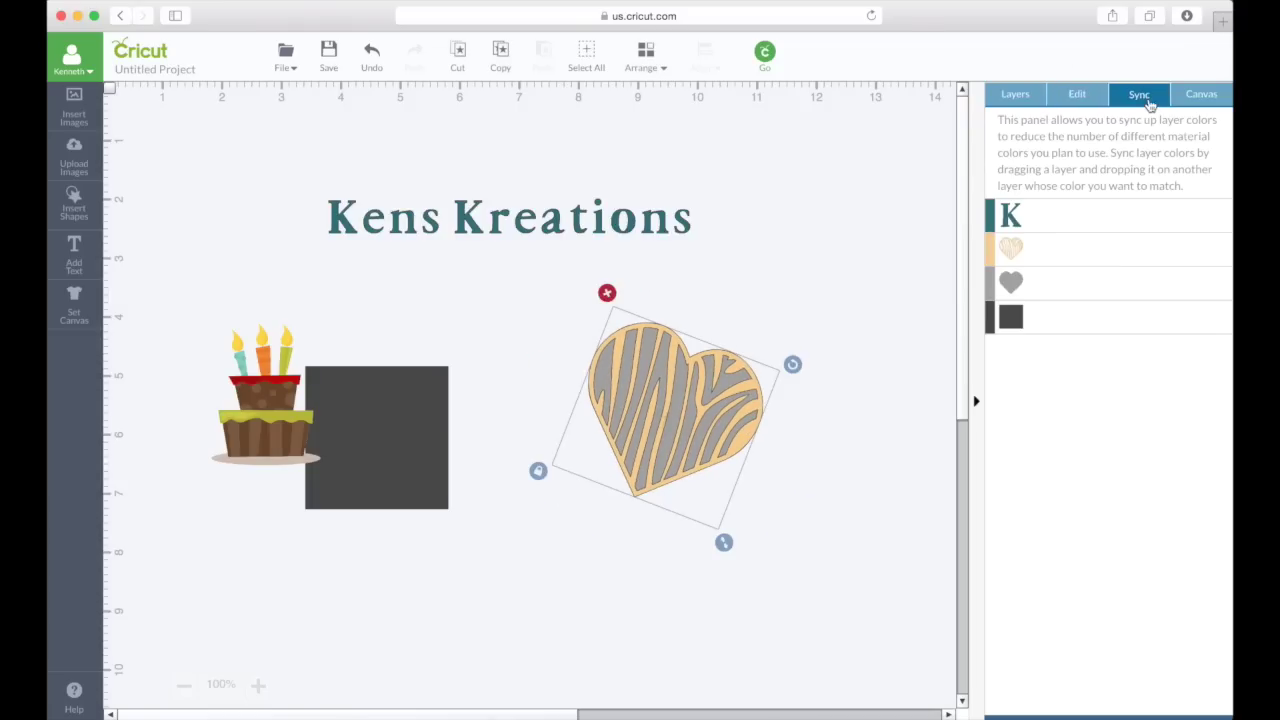
{"action": "left_click_drag", "start_coordinate": [1012, 228], "coordinate": [990, 210]}
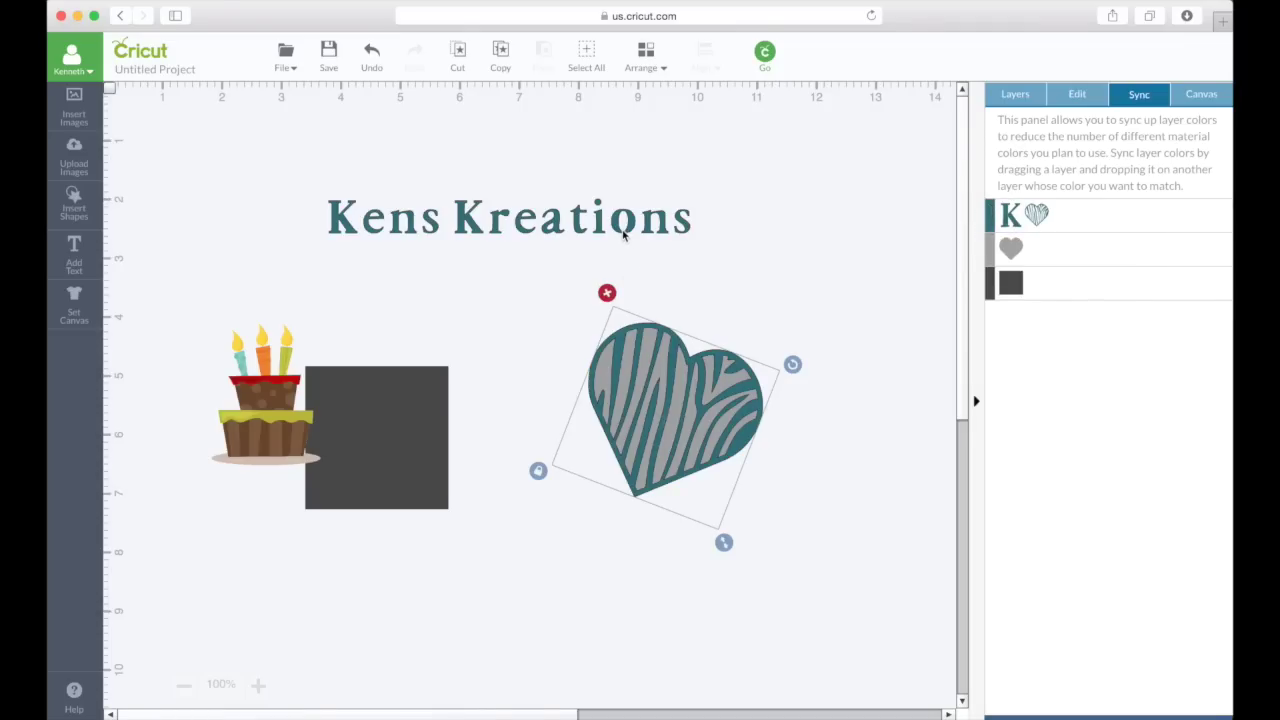
{"action": "left_click", "coordinate": [1216, 95]}
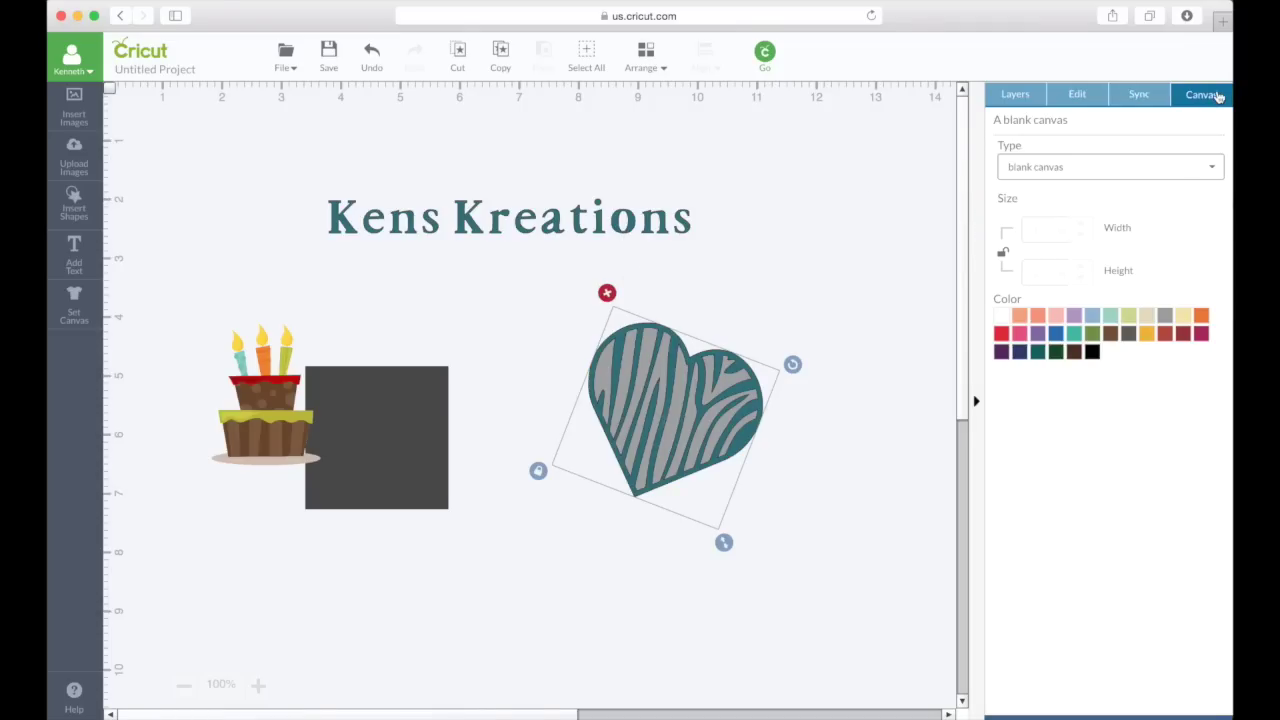
Step: Set the font of the Kens Kreations text to Big Hero 6
{"action": "left_click", "coordinate": [566, 228]}
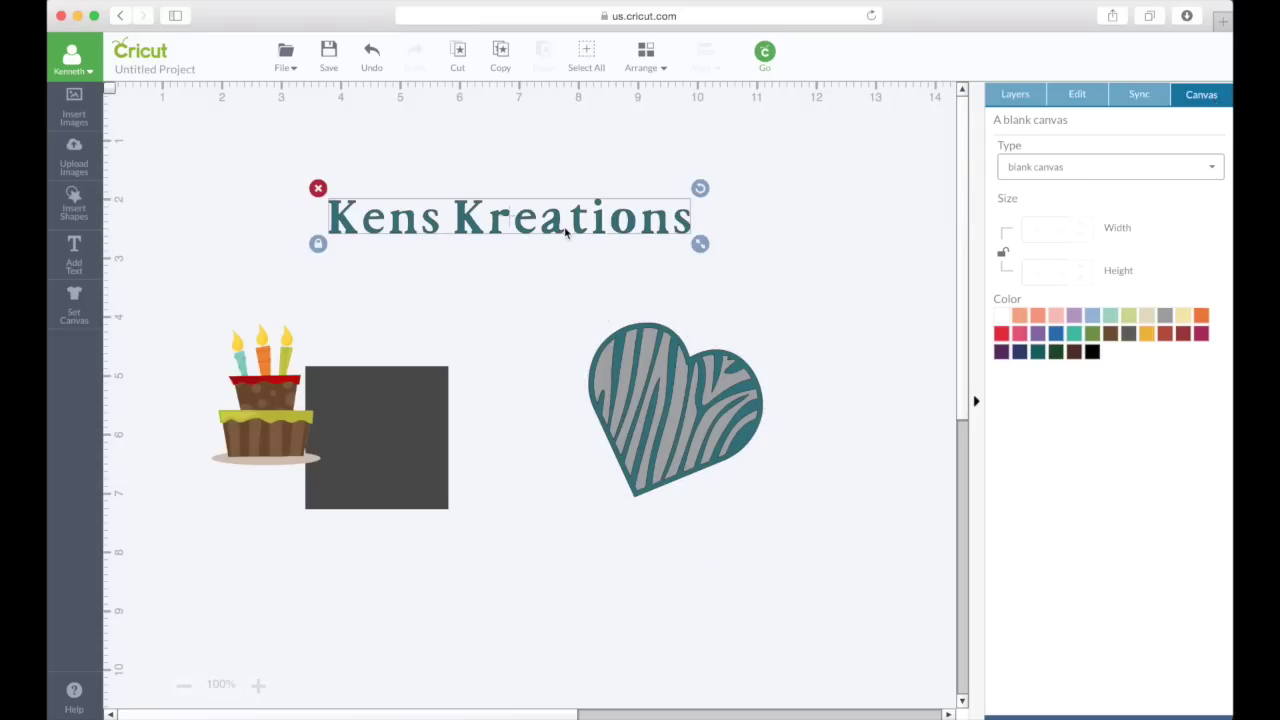
{"action": "left_click", "coordinate": [1093, 97]}
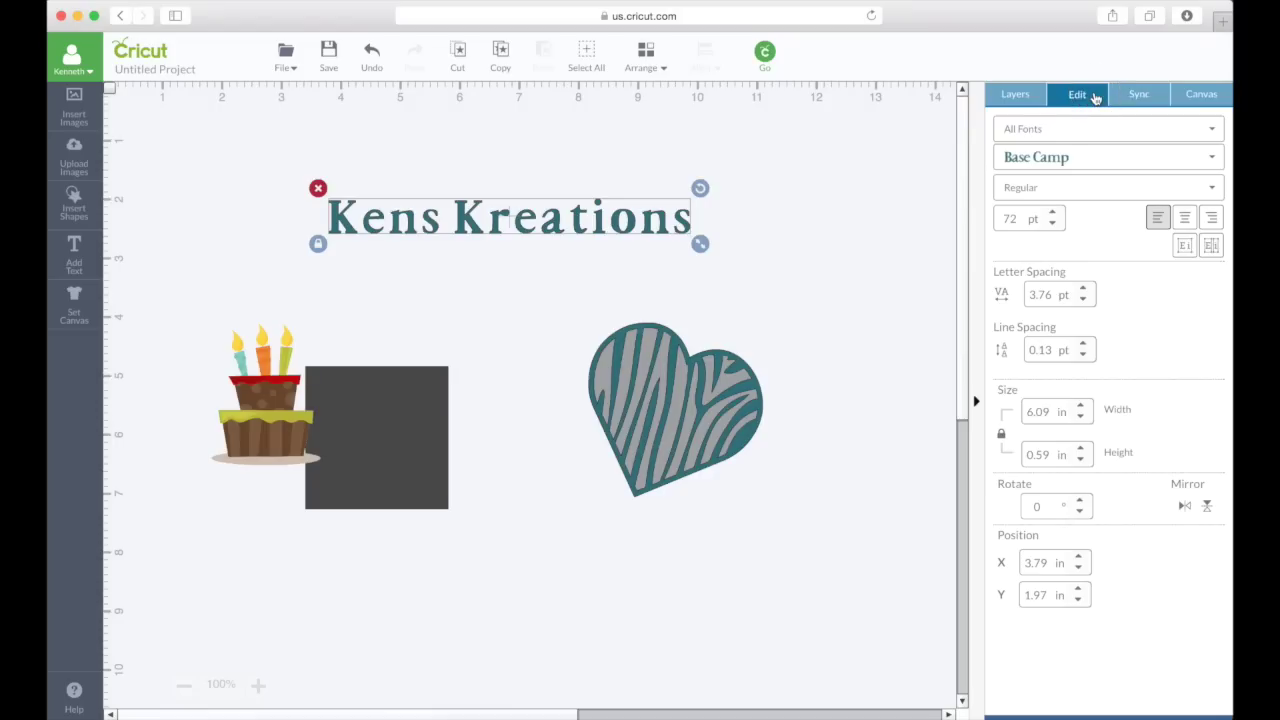
{"action": "left_click", "coordinate": [1071, 168]}
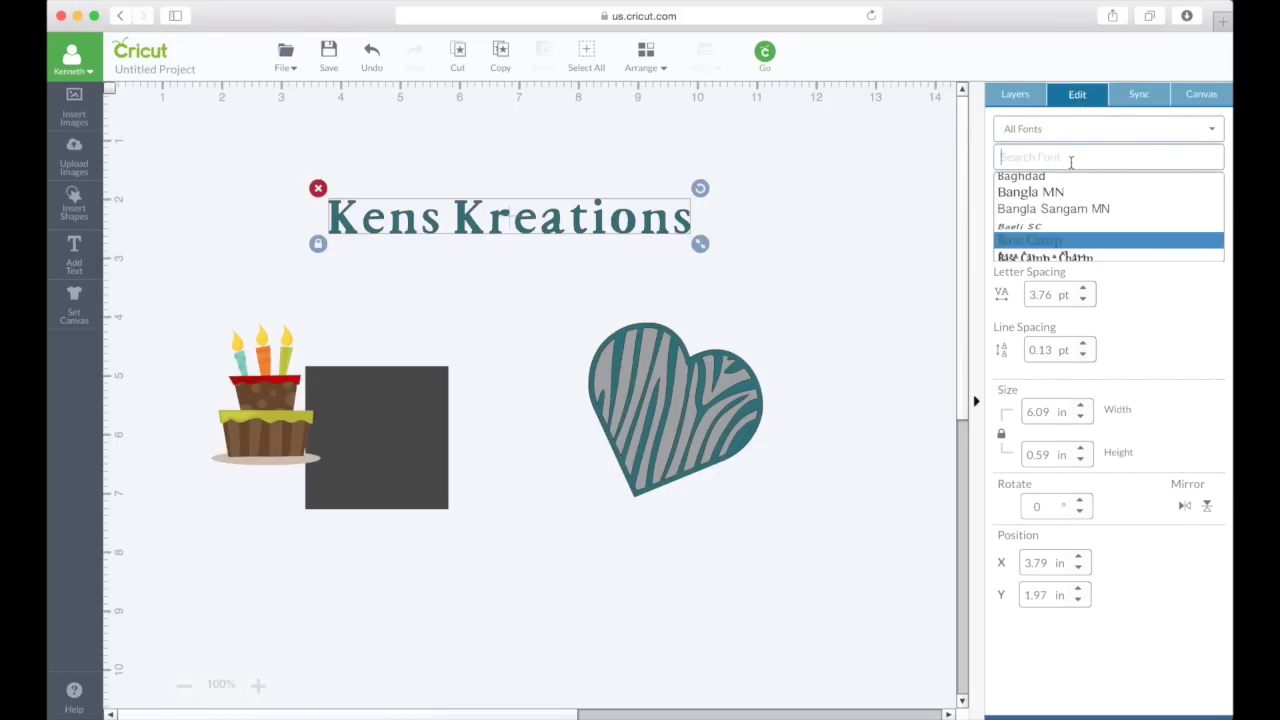
{"action": "scroll", "coordinate": [1055, 213], "scroll_direction": "down", "scroll_amount": 2}
{"action": "scroll", "coordinate": [1055, 213], "scroll_direction": "down", "scroll_amount": 2}
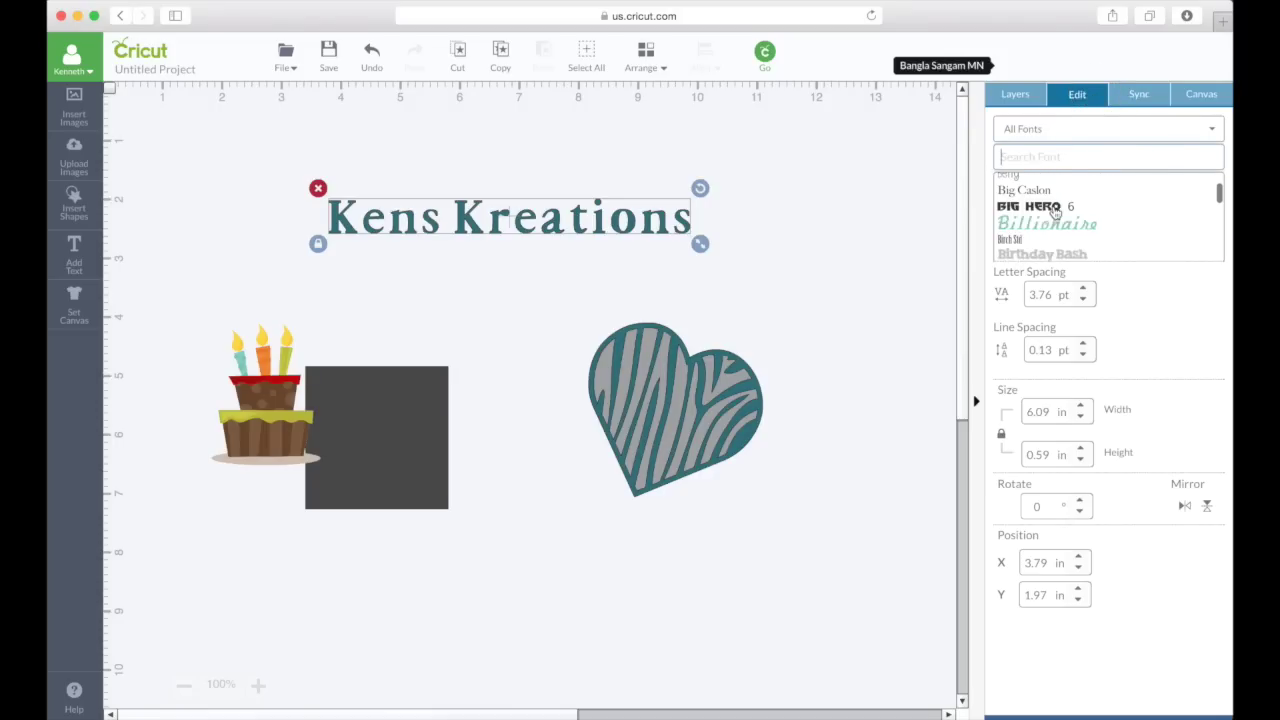
{"action": "left_click", "coordinate": [1050, 204]}
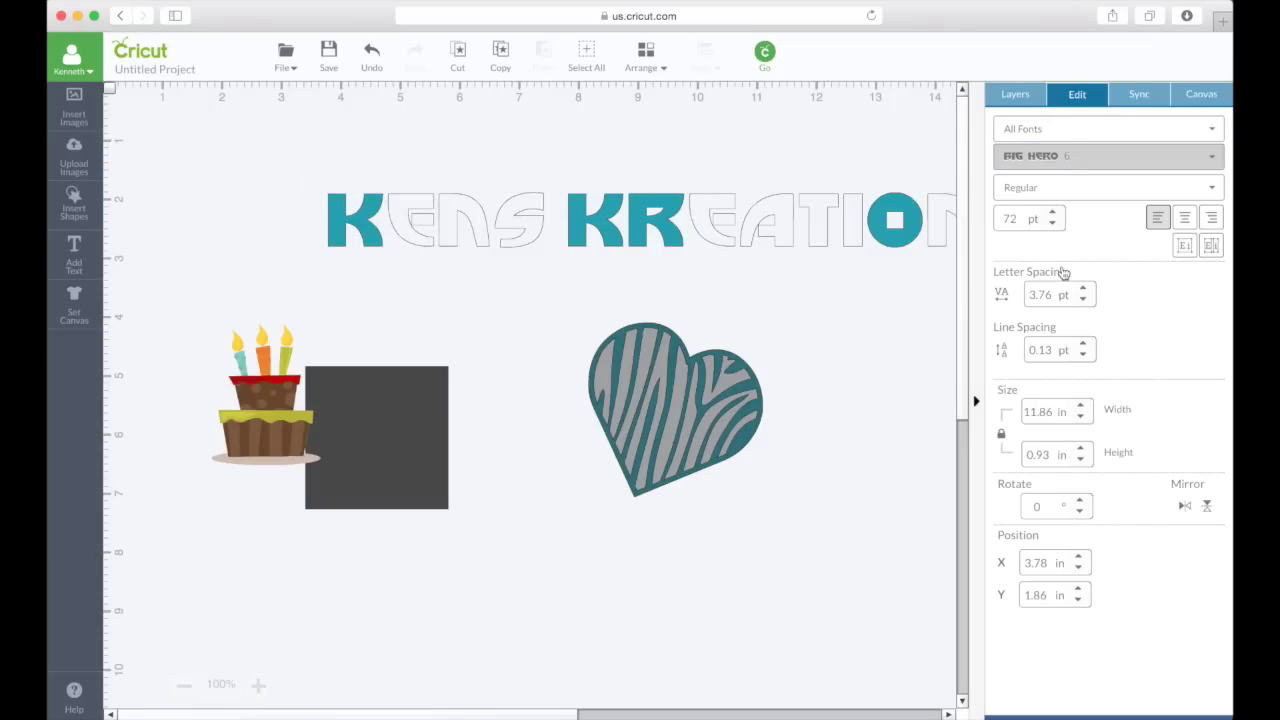
Step: Set the text font to the uppercase pink Birthday Cake font and move the square clear of the cake
{"action": "left_click", "coordinate": [1048, 158]}
{"action": "scroll", "coordinate": [1042, 230], "scroll_direction": "down", "scroll_amount": 3}
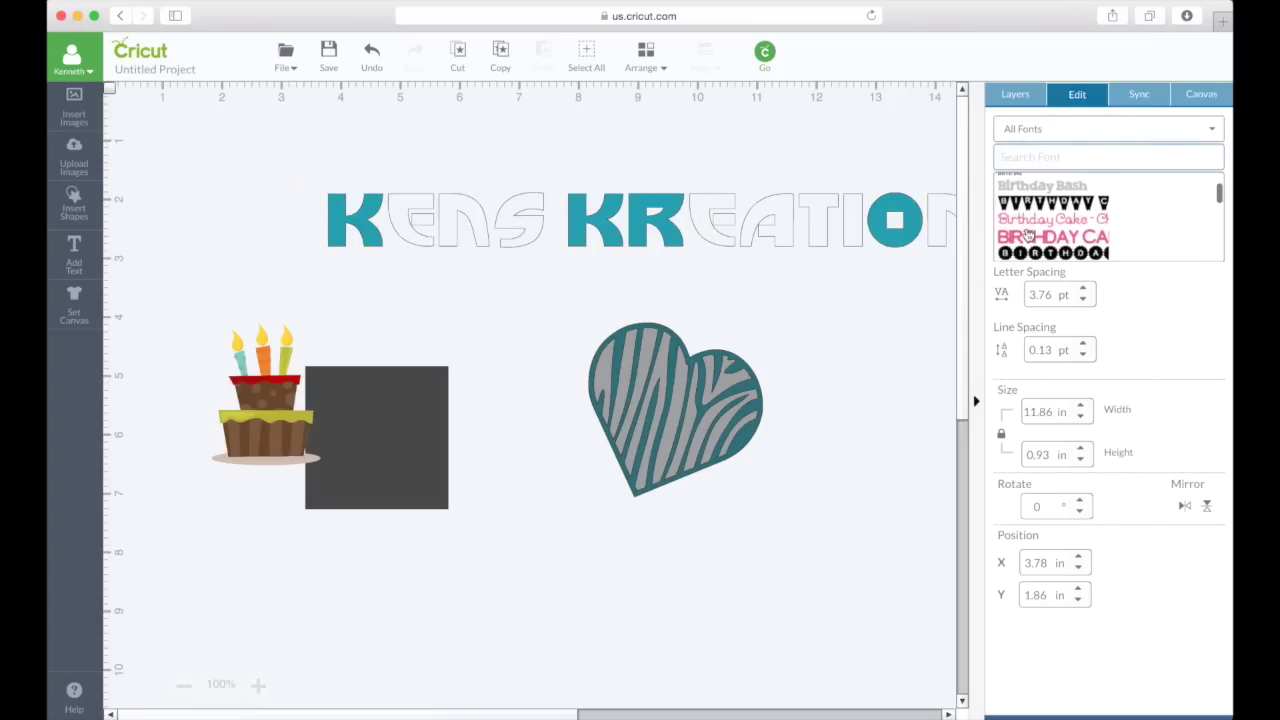
{"action": "left_click", "coordinate": [1042, 237]}
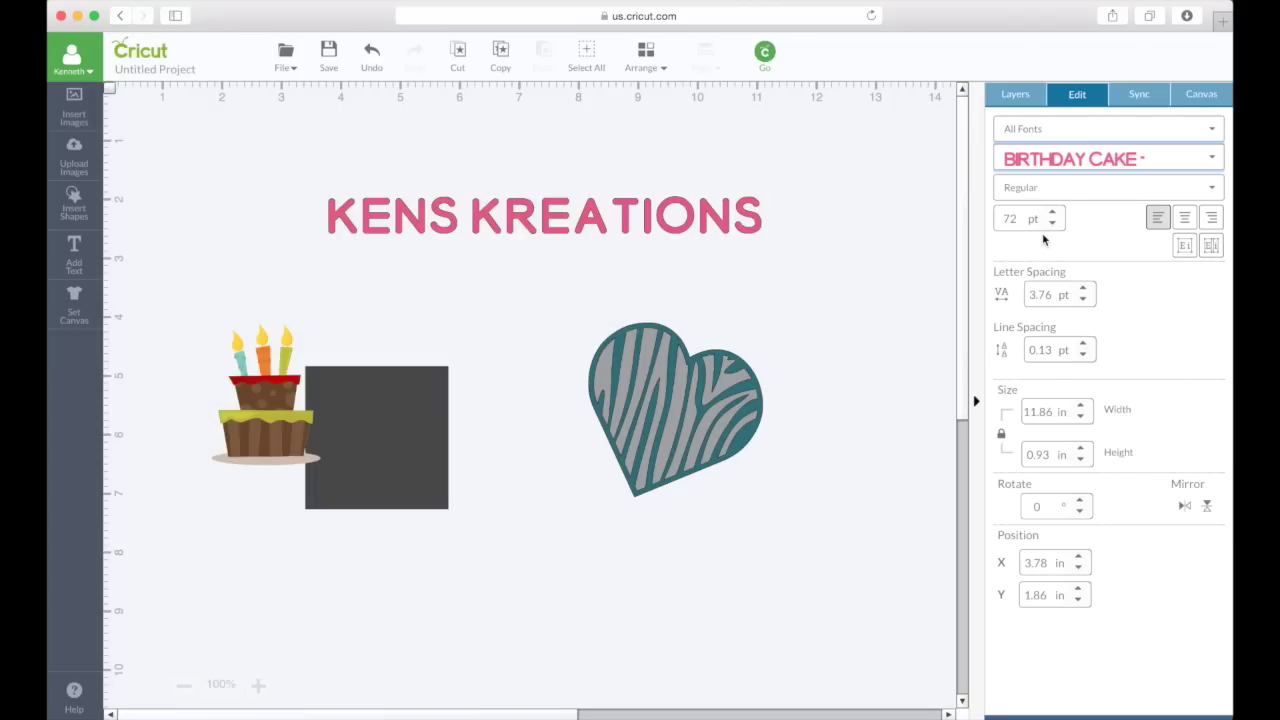
{"action": "left_click_drag", "start_coordinate": [443, 428], "coordinate": [522, 460]}
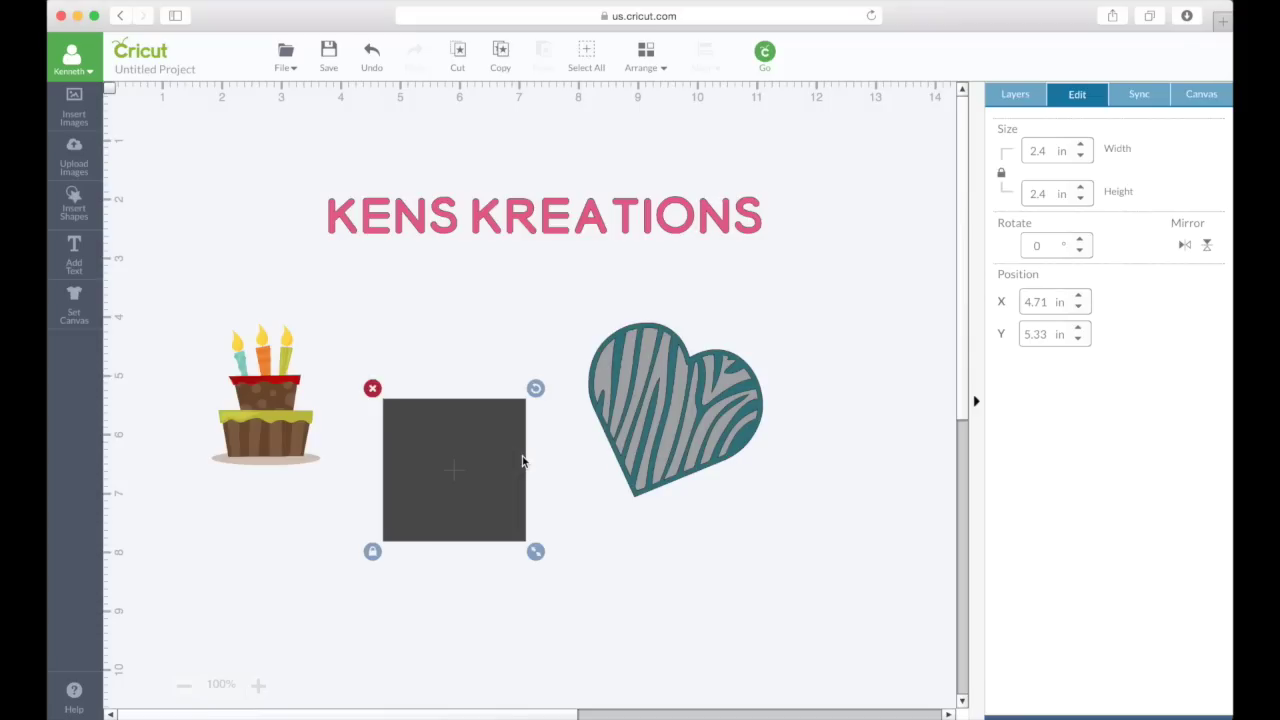
Step: Preview the cutting mats for each layer of the project and return to the design
{"action": "left_click", "coordinate": [769, 55]}
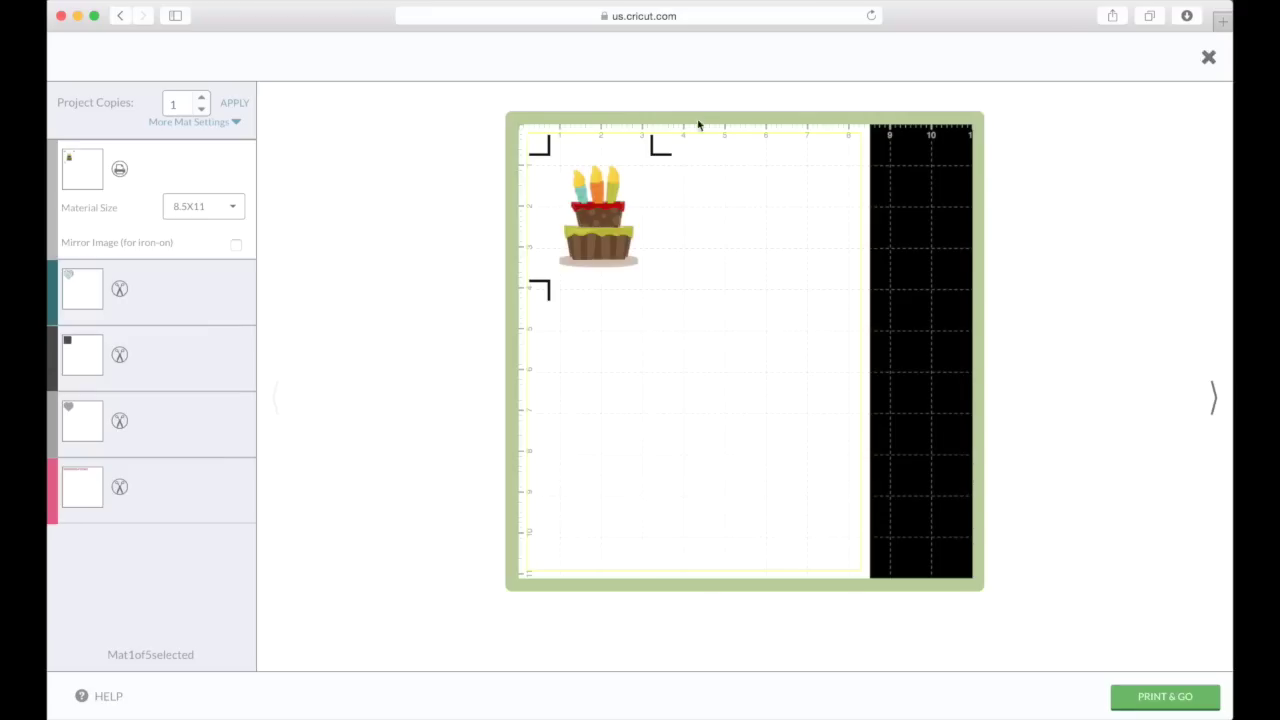
{"action": "left_click", "coordinate": [140, 323]}
{"action": "left_click", "coordinate": [140, 363]}
{"action": "left_click", "coordinate": [156, 410]}
{"action": "left_click", "coordinate": [162, 500]}
{"action": "left_click", "coordinate": [190, 196]}
{"action": "left_click", "coordinate": [1208, 57]}
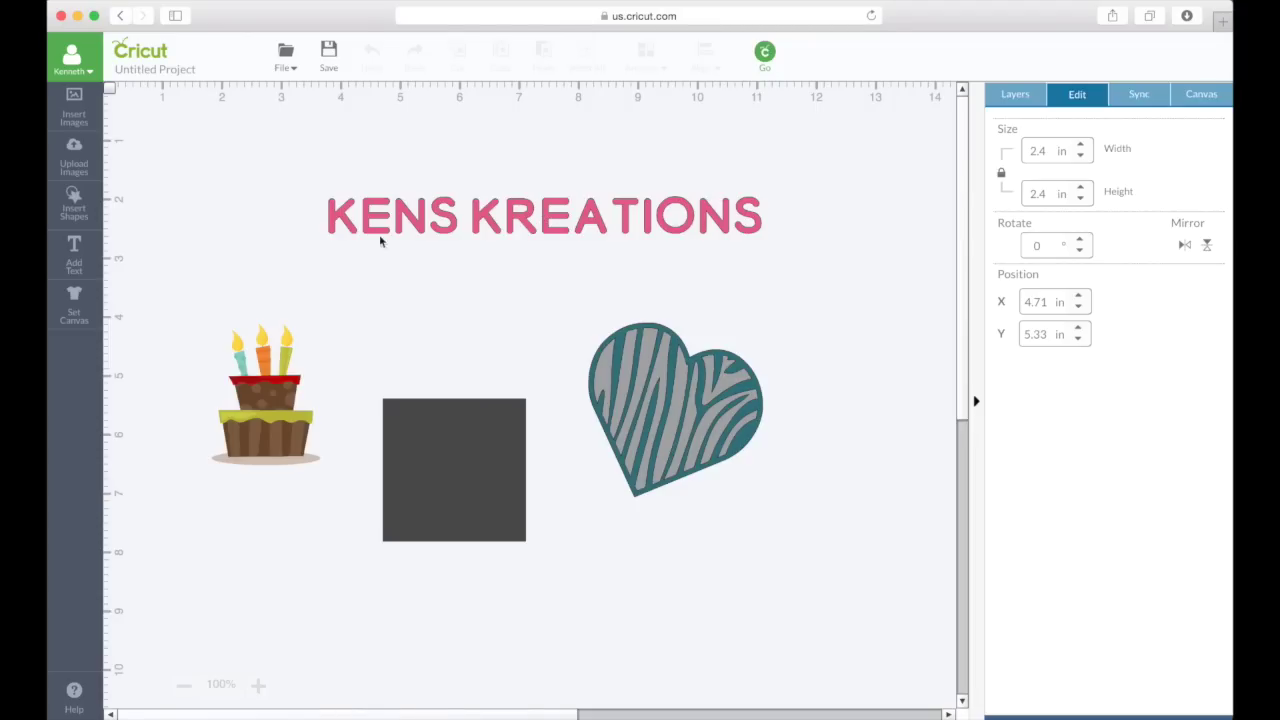
{"action": "left_click_drag", "start_coordinate": [292, 432], "coordinate": [312, 402]}
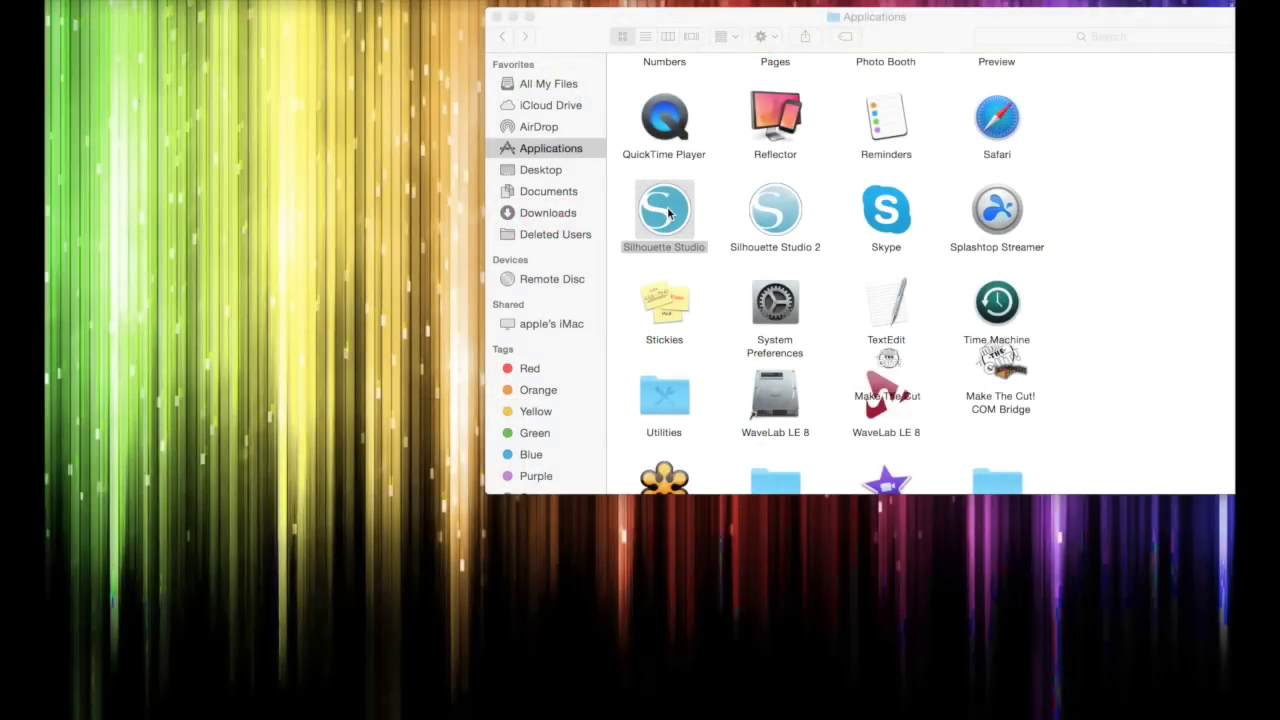
Step: Launch Silhouette Studio from the Applications folder and dismiss the list of recovered documents
{"action": "left_click", "coordinate": [666, 208]}
{"action": "left_click", "coordinate": [773, 213]}
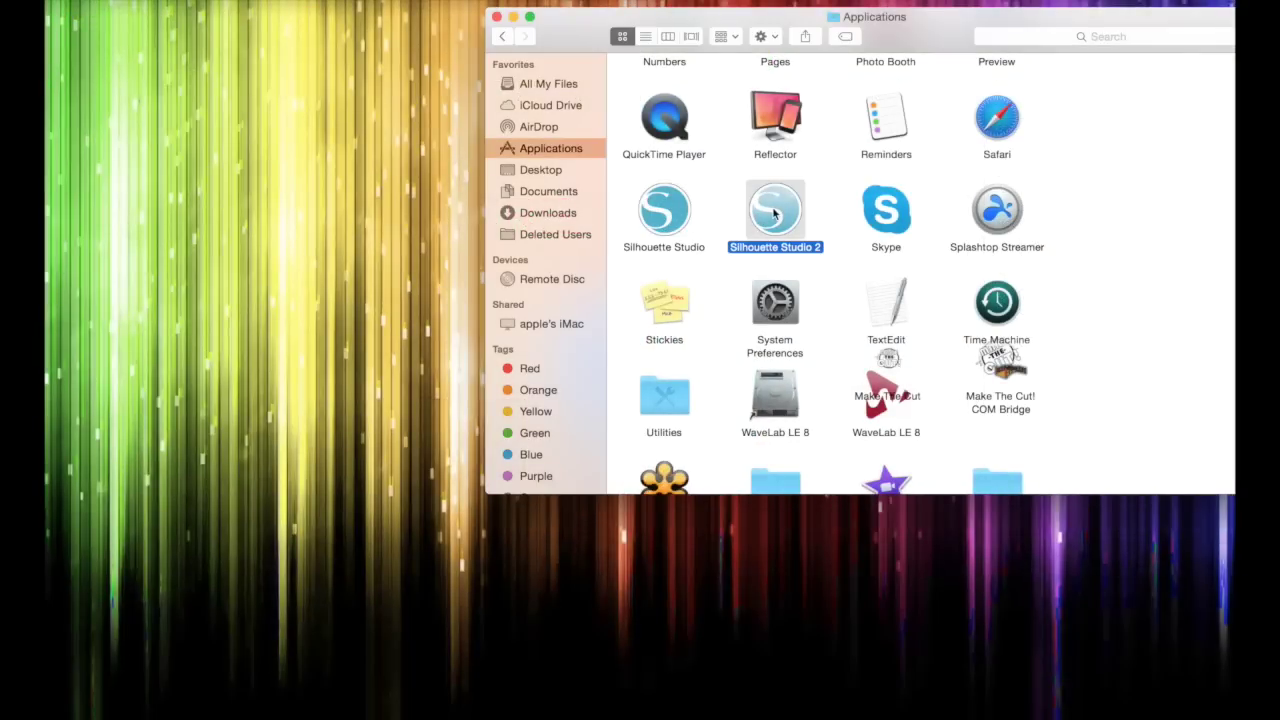
{"action": "double_click", "coordinate": [662, 214]}
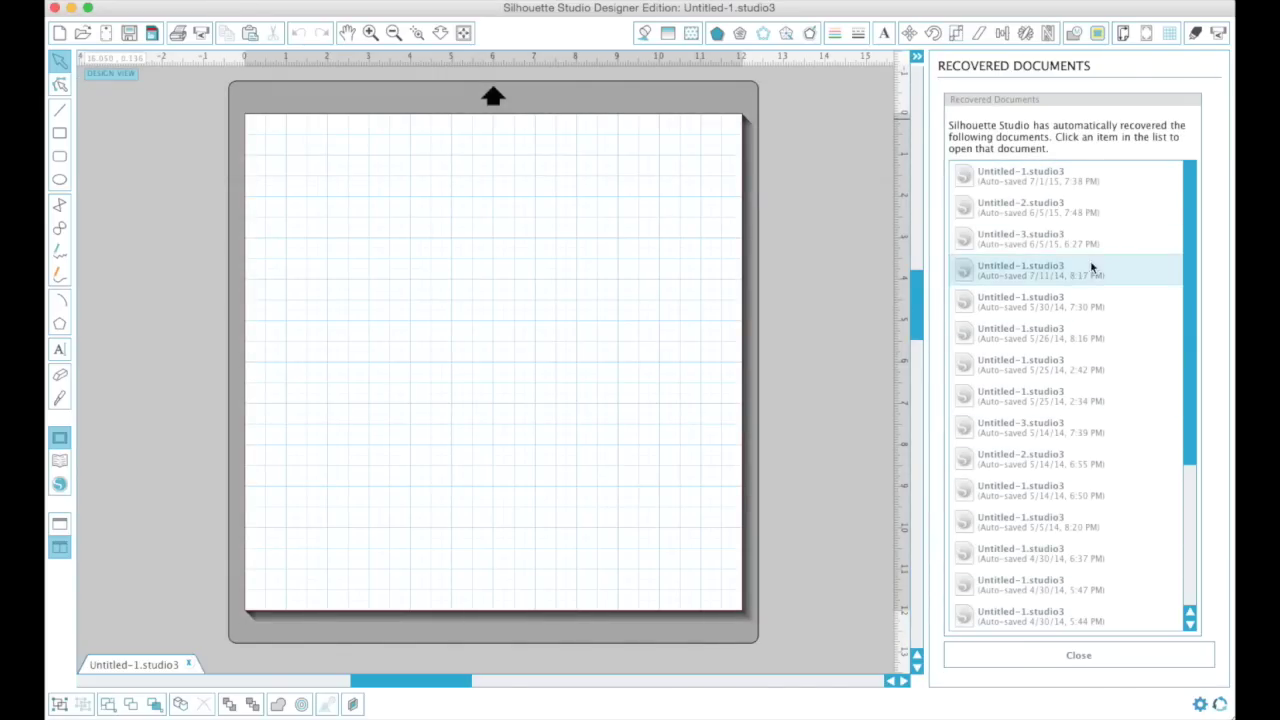
{"action": "left_click", "coordinate": [1036, 663]}
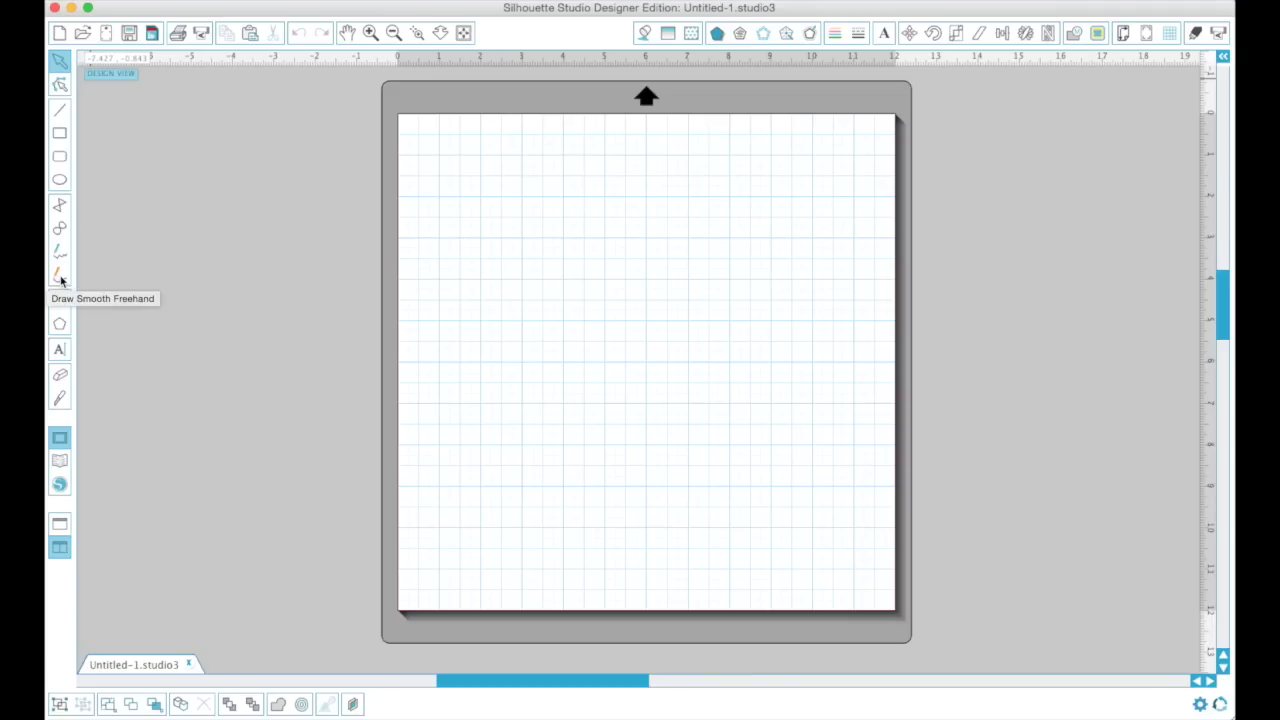
Step: Add the text Kens Kreations in Arial at 72 pt near the top of the page
{"action": "left_click", "coordinate": [60, 350]}
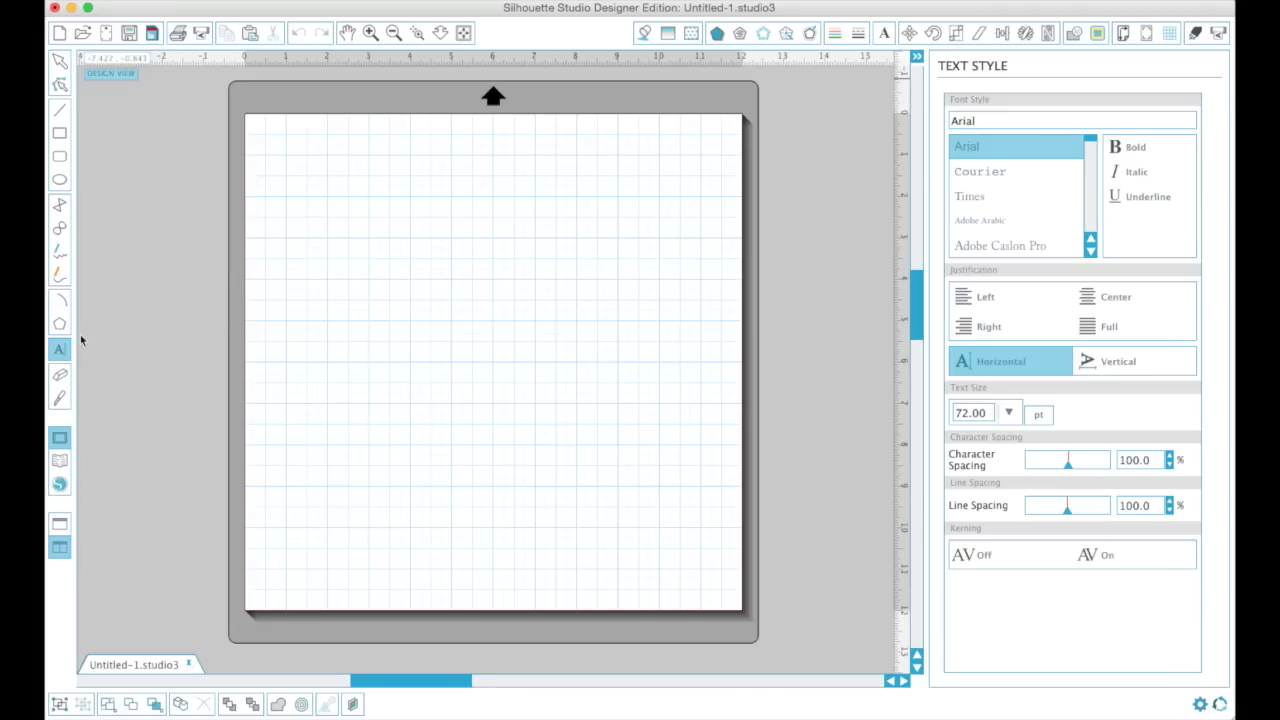
{"action": "left_click", "coordinate": [355, 182]}
{"action": "type", "text": "Kens Kreations"}
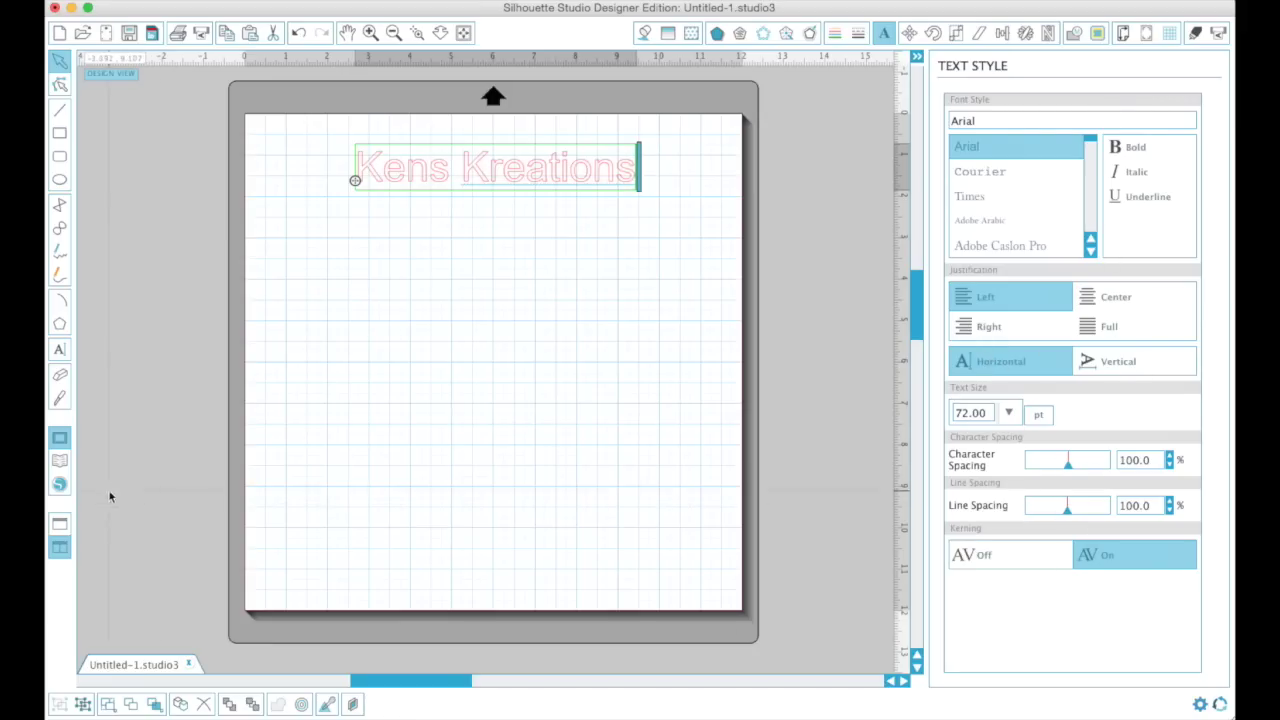
Step: Insert the basketball and lotus flower designs from the library and move the flower clear of the basketball, up beside the text
{"action": "left_click", "coordinate": [60, 461]}
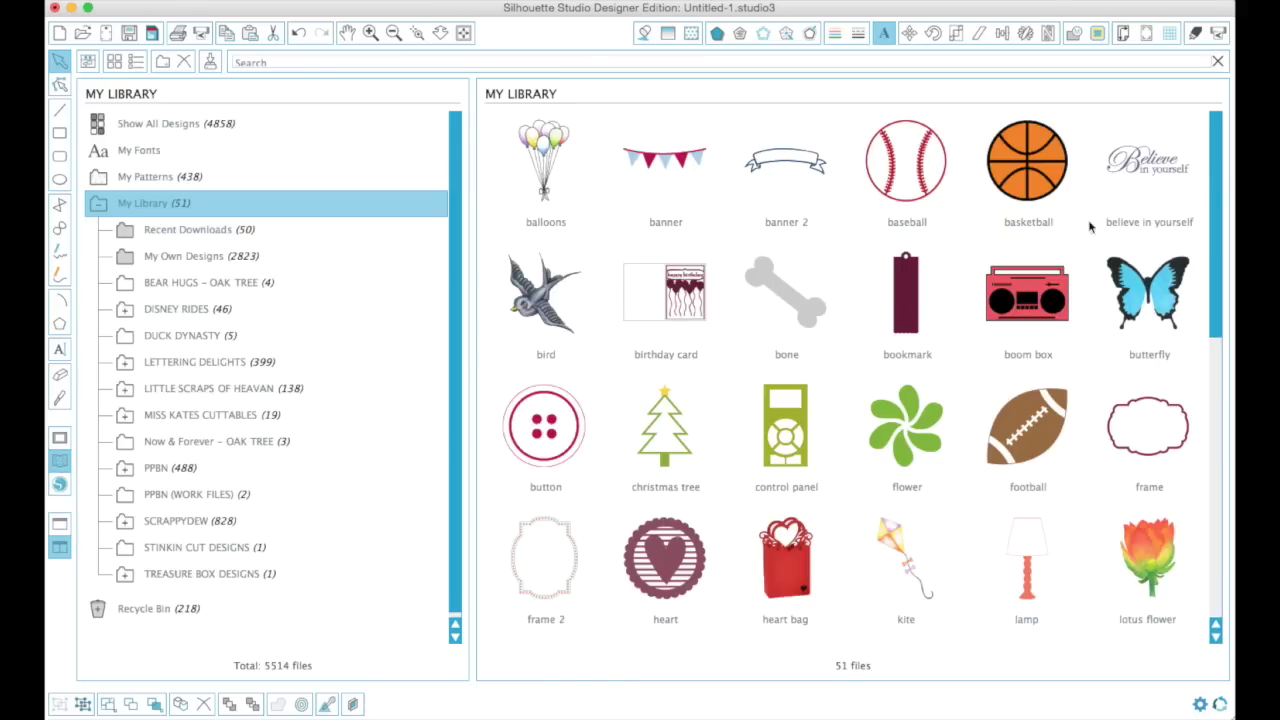
{"action": "left_click", "coordinate": [1030, 155]}
{"action": "double_click", "coordinate": [1030, 155]}
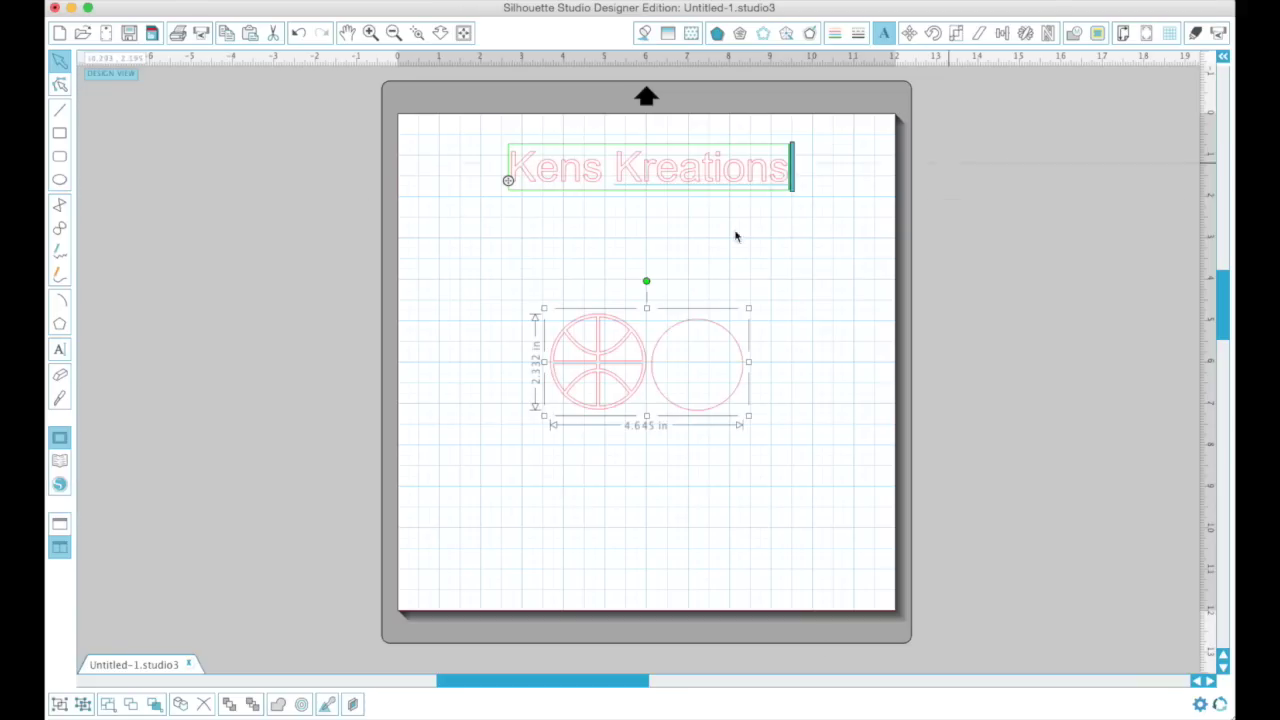
{"action": "left_click", "coordinate": [60, 463]}
{"action": "double_click", "coordinate": [1137, 531]}
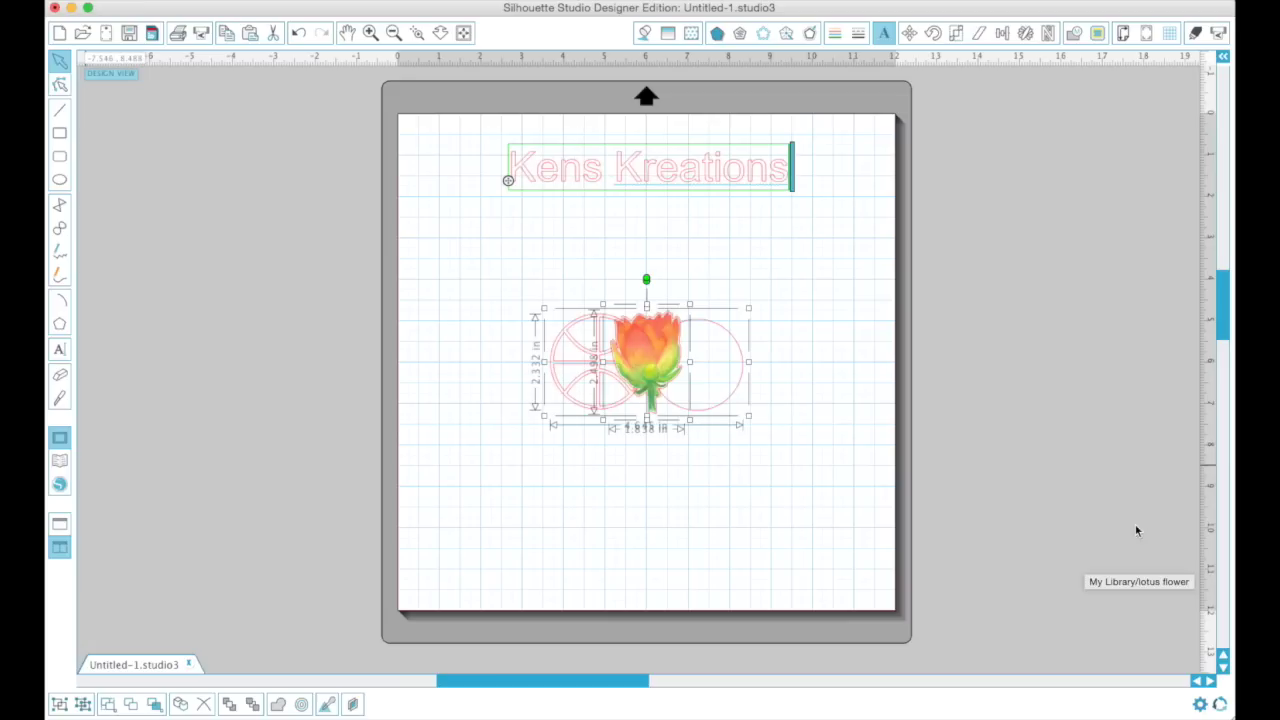
{"action": "left_click_drag", "start_coordinate": [672, 362], "coordinate": [772, 307]}
{"action": "left_click", "coordinate": [669, 500]}
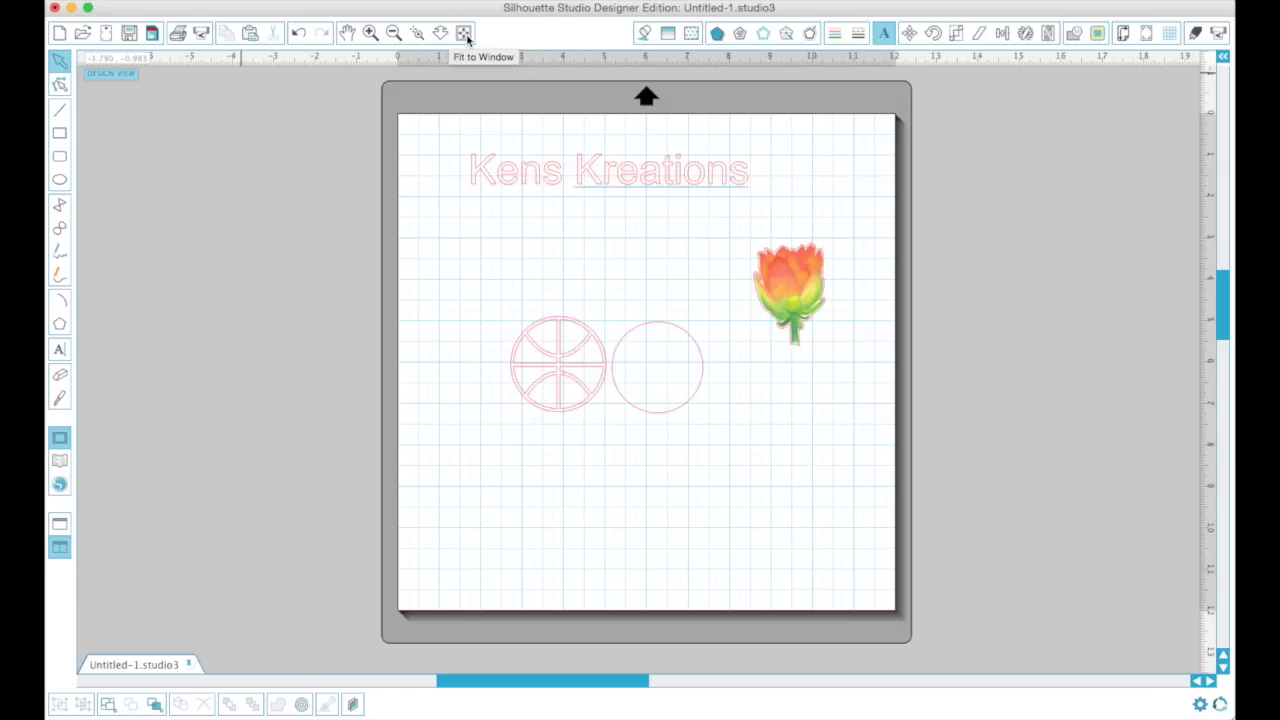
Step: Fill the Kens Kreations text with solid red and replace it with a pink gradient
{"action": "left_click", "coordinate": [643, 171]}
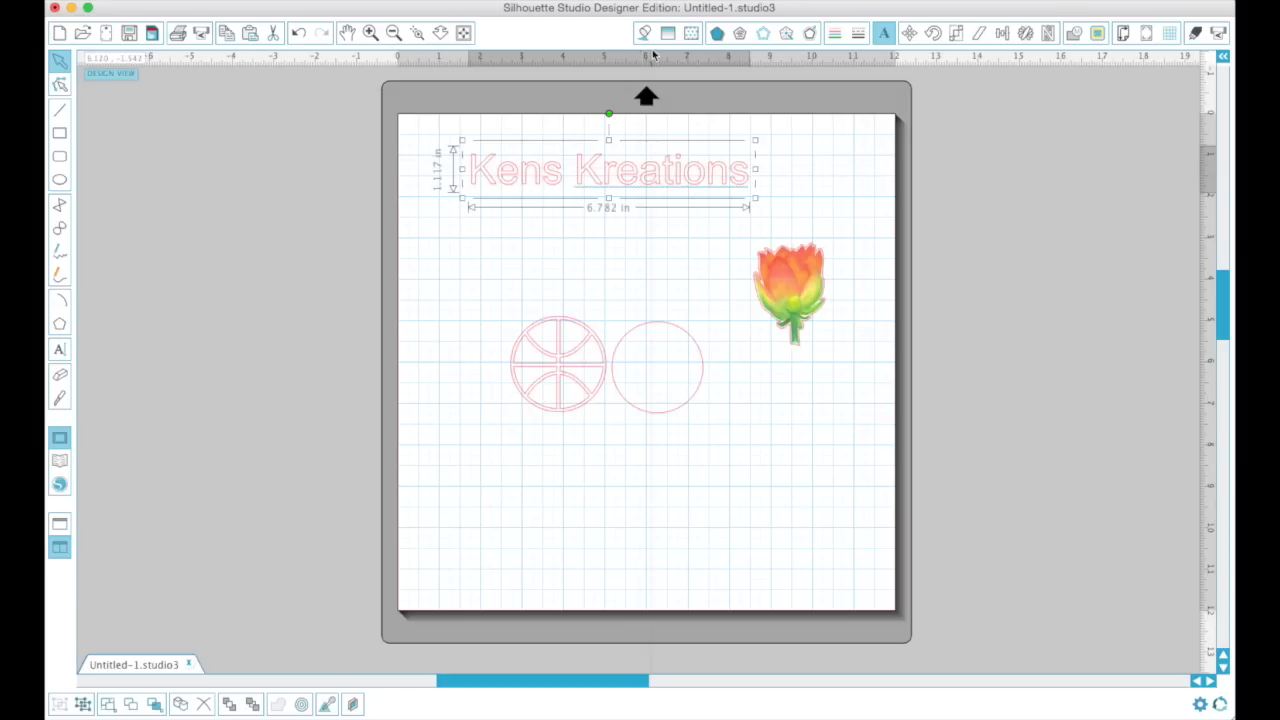
{"action": "left_click", "coordinate": [644, 33]}
{"action": "left_click", "coordinate": [961, 164]}
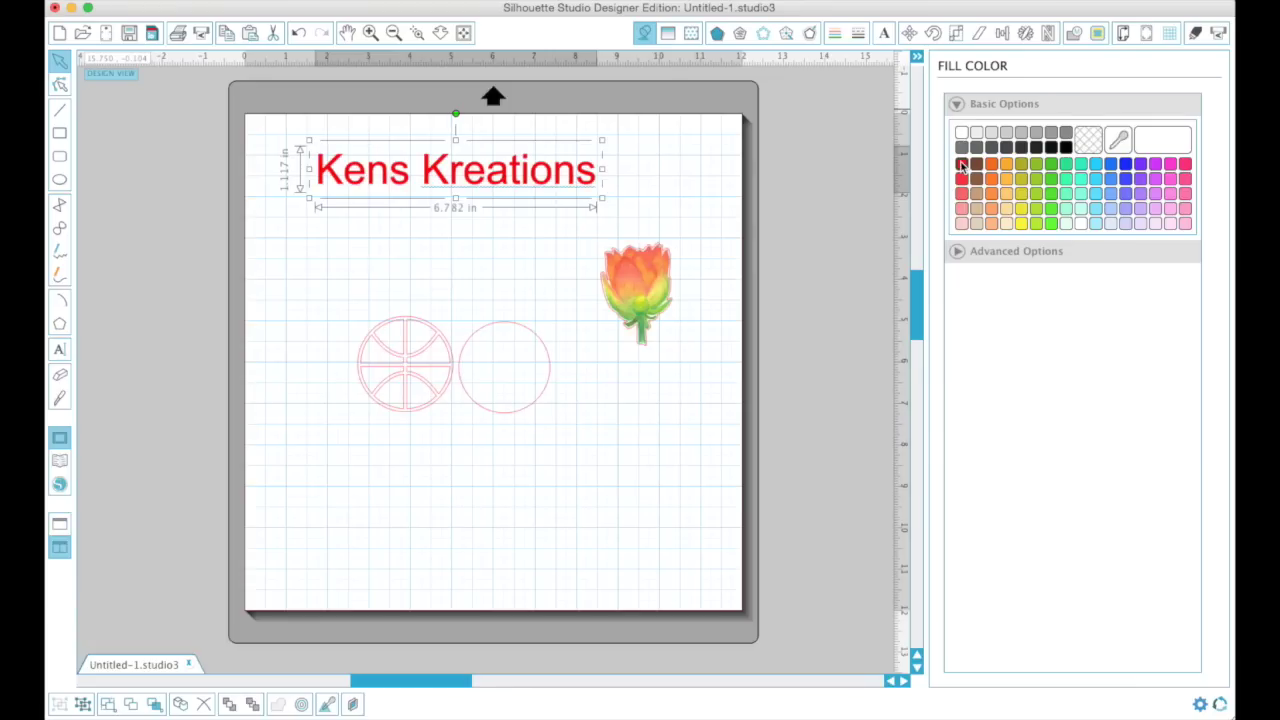
{"action": "left_click", "coordinate": [669, 33]}
{"action": "left_click", "coordinate": [992, 144]}
{"action": "left_click", "coordinate": [1047, 171]}
Step: Fill the text with the maroon dotted pattern and replace it with the yellow and gray diamond pattern
{"action": "left_click", "coordinate": [691, 33]}
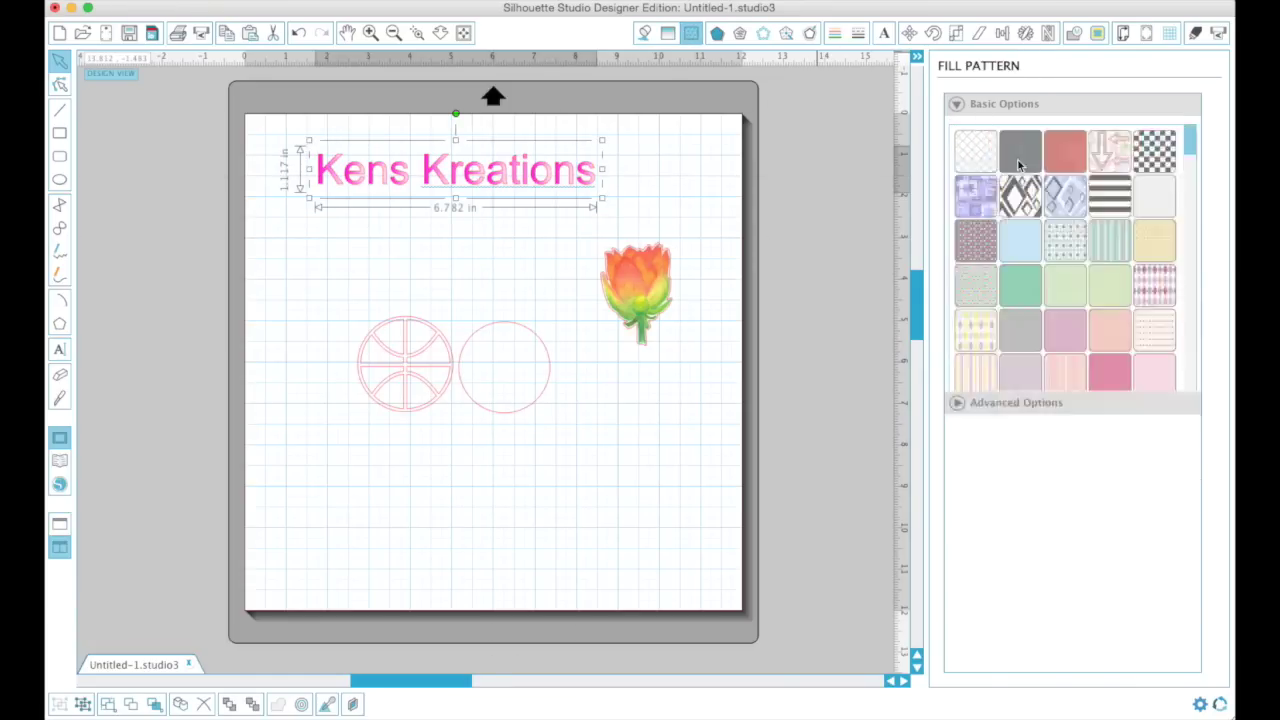
{"action": "left_click", "coordinate": [980, 252]}
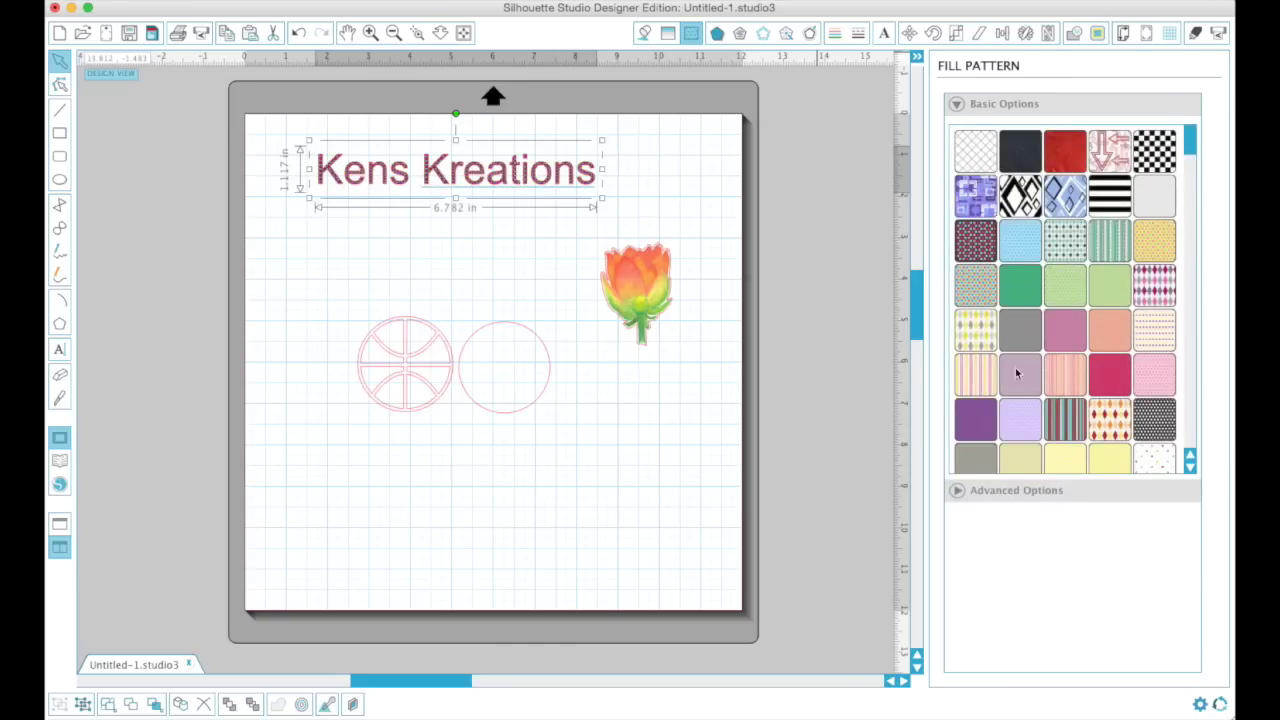
{"action": "left_click", "coordinate": [984, 342]}
Step: Try a dynamic shadow on the Kens Kreations text and turn it off again
{"action": "left_click", "coordinate": [719, 32]}
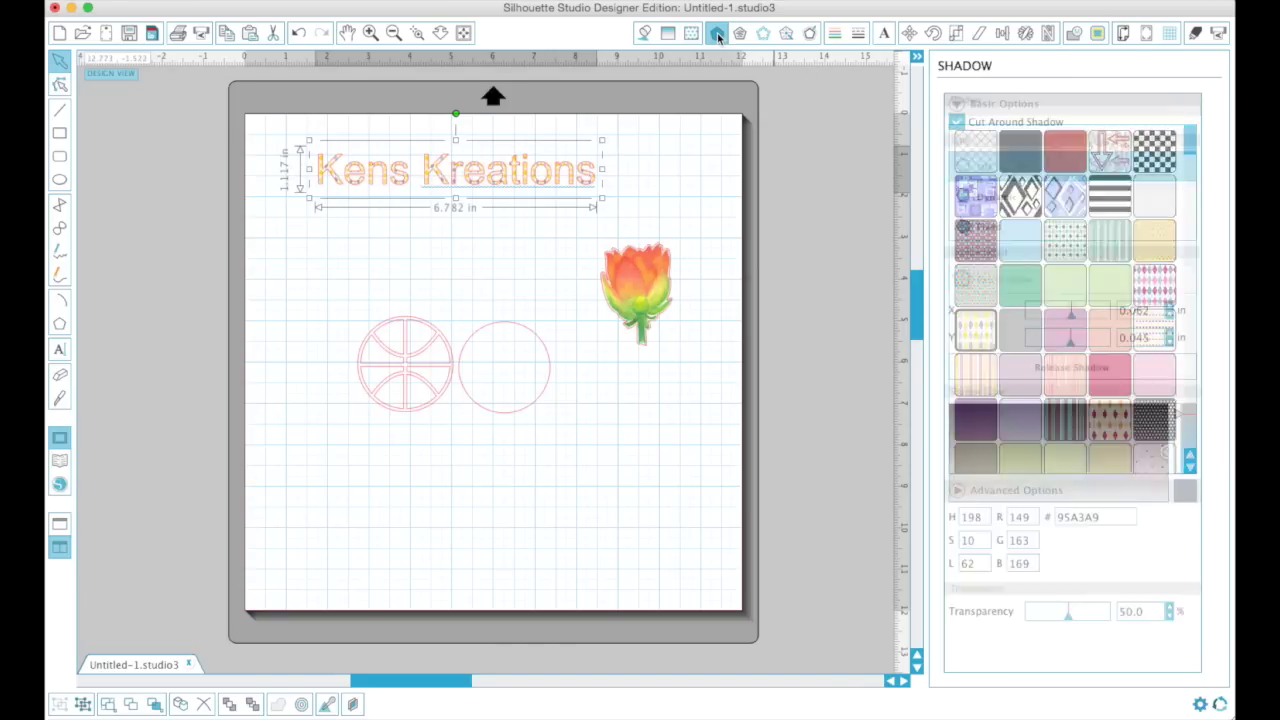
{"action": "left_click", "coordinate": [1016, 199]}
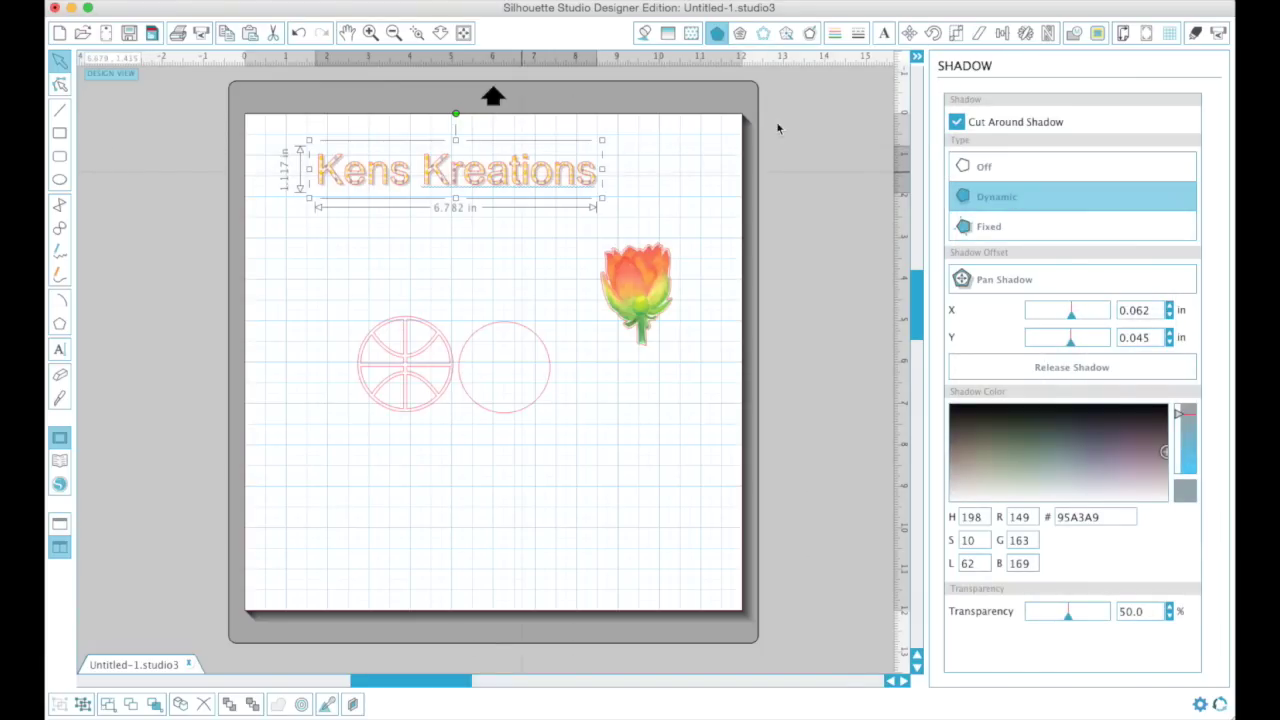
{"action": "left_click", "coordinate": [984, 166]}
Step: Try the Continuous, Charcoal, Pencil and Scribble edge sketches on the text and settle on Plain
{"action": "left_click", "coordinate": [742, 33]}
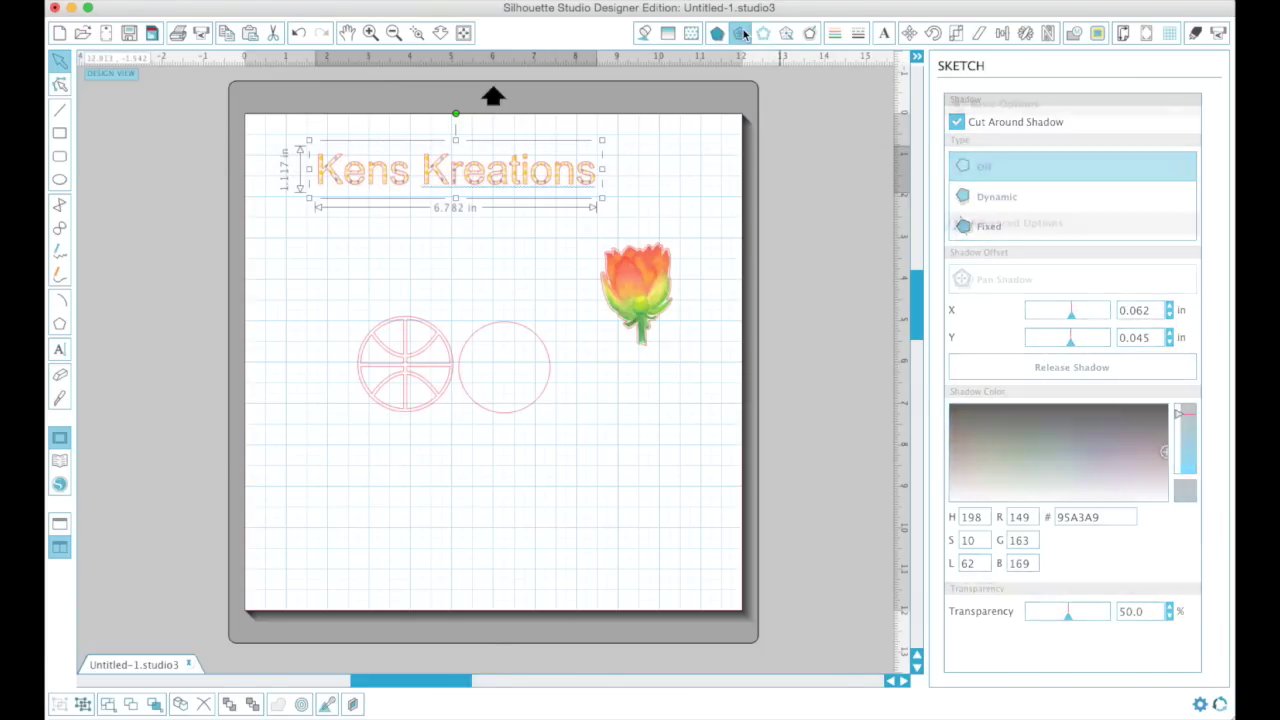
{"action": "left_click", "coordinate": [985, 195]}
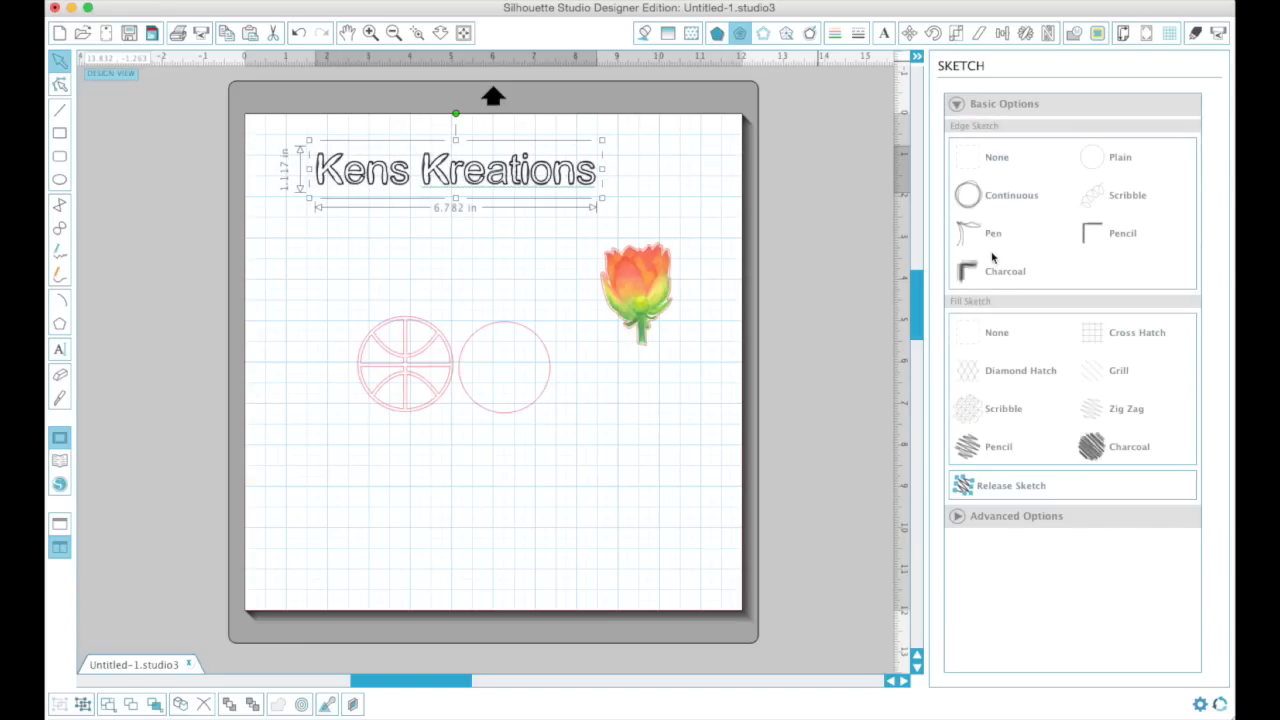
{"action": "left_click", "coordinate": [995, 266]}
{"action": "left_click", "coordinate": [1104, 232]}
{"action": "left_click", "coordinate": [1105, 200]}
{"action": "left_click", "coordinate": [1098, 160]}
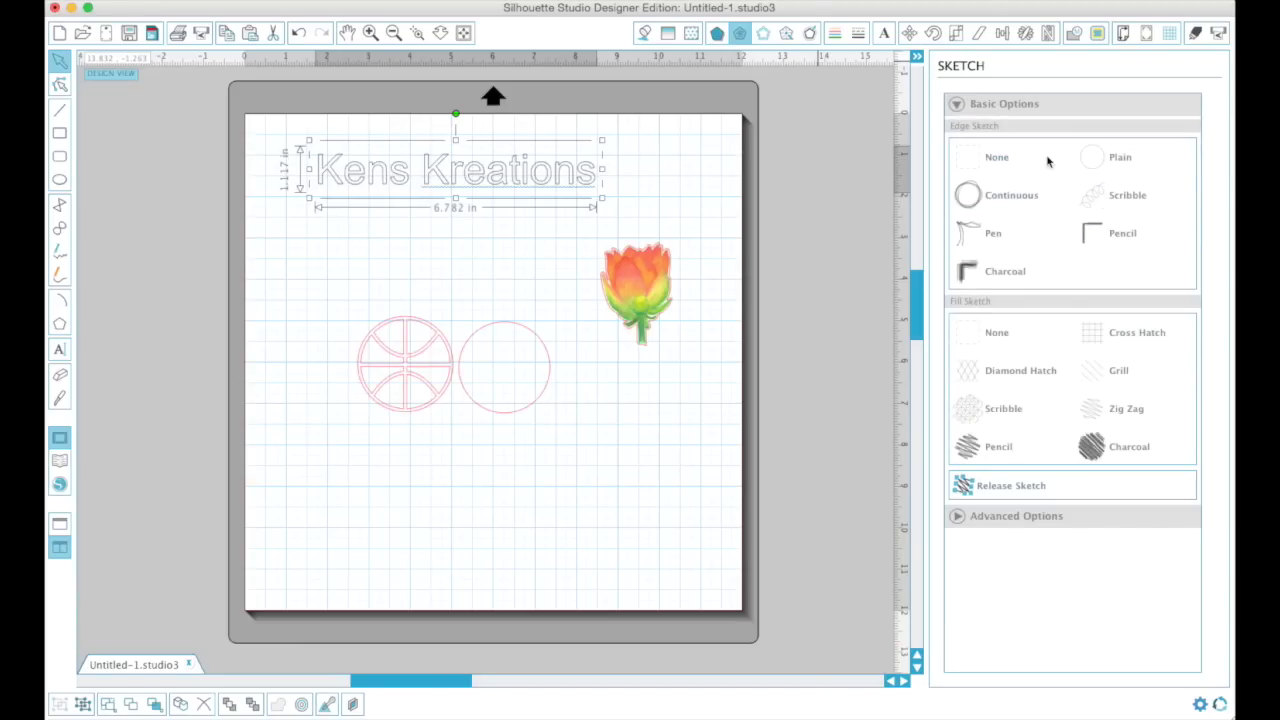
Step: Try the Edge, Linear Fill and Radial Fill rhinestone effects on the text and set the effect back to None
{"action": "left_click", "coordinate": [763, 33]}
{"action": "left_click", "coordinate": [986, 158]}
{"action": "left_click", "coordinate": [988, 185]}
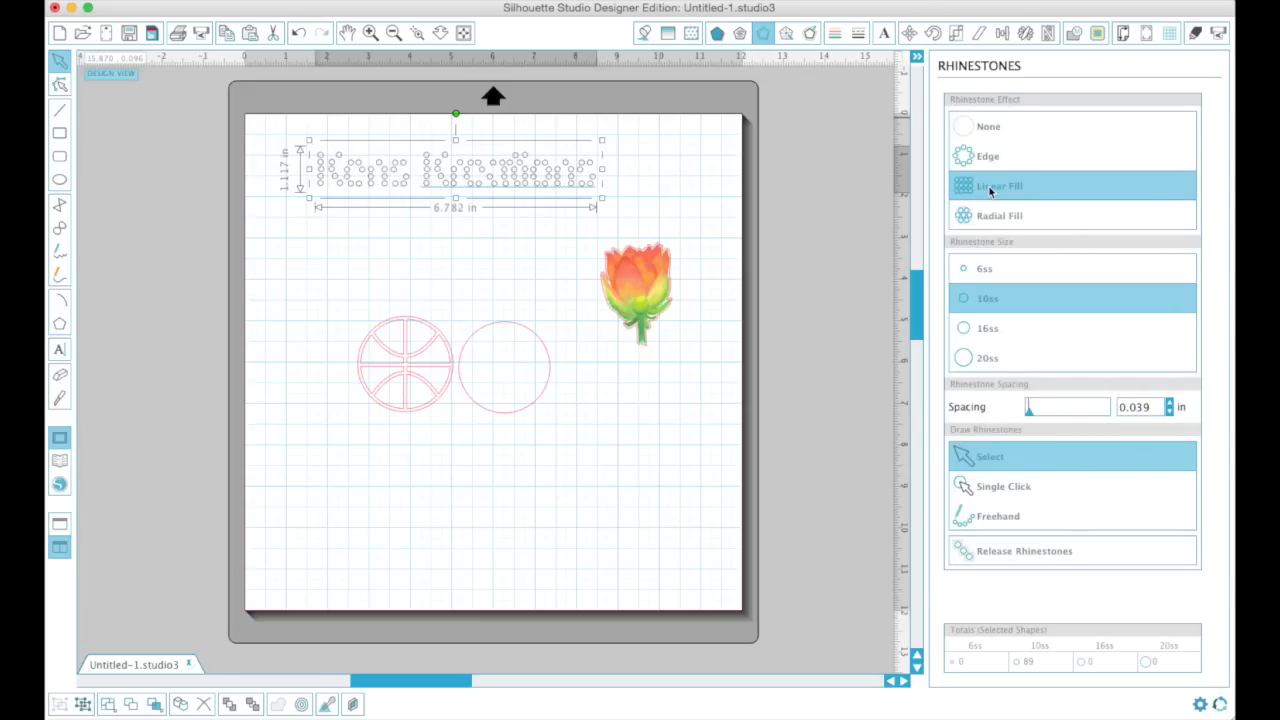
{"action": "left_click", "coordinate": [991, 218]}
{"action": "left_click", "coordinate": [988, 127]}
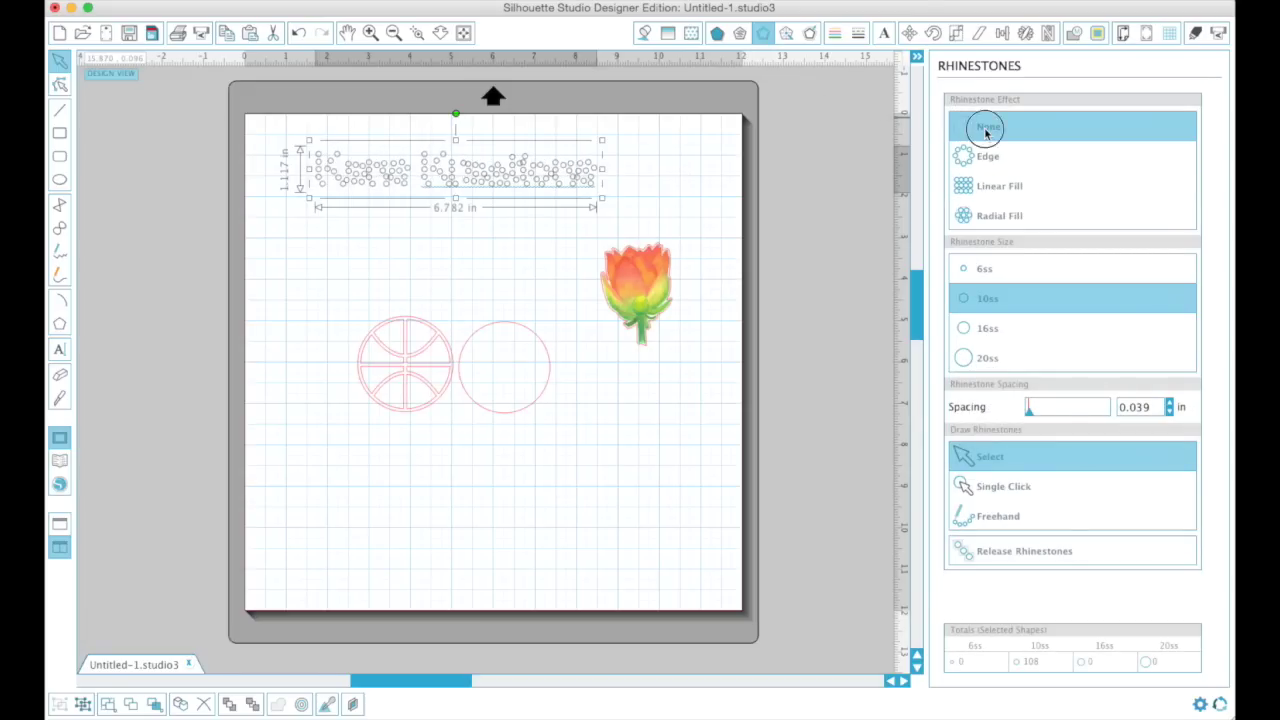
Step: Try the Grey Shade and Colorize effects on the lotus flower image
{"action": "left_click", "coordinate": [786, 36]}
{"action": "left_click", "coordinate": [640, 290]}
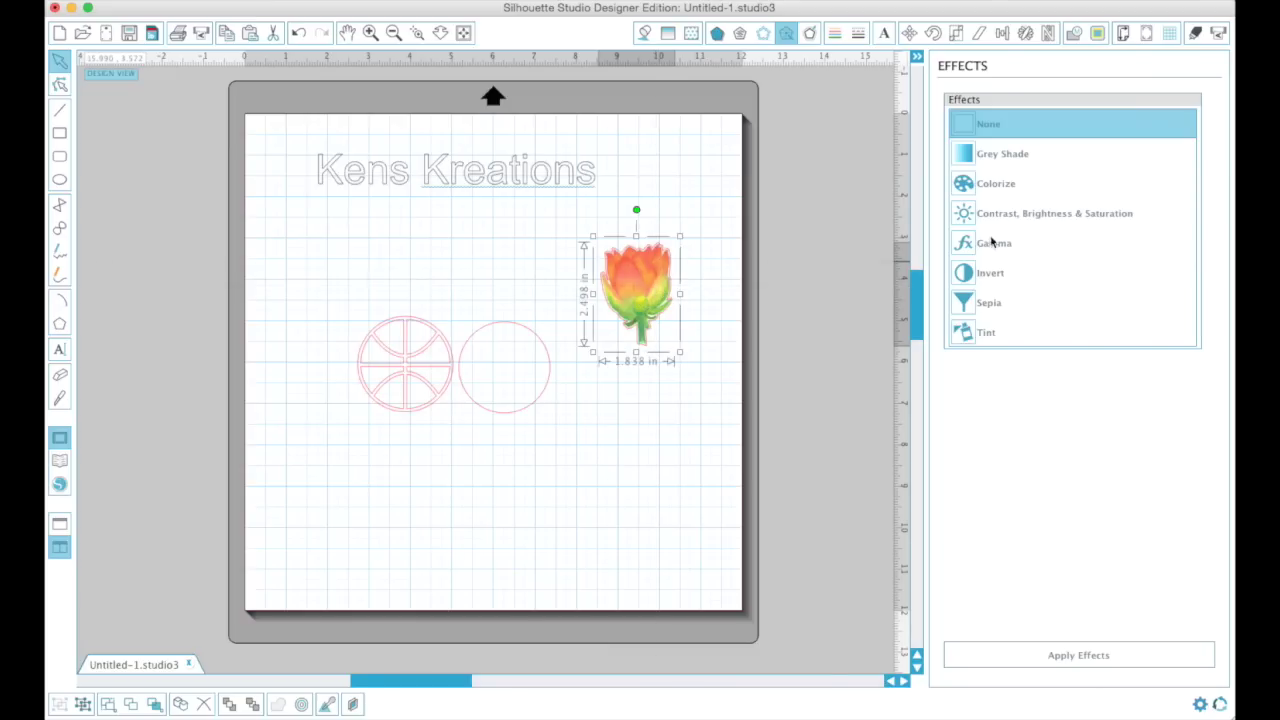
{"action": "left_click", "coordinate": [1005, 153]}
{"action": "left_click", "coordinate": [988, 212]}
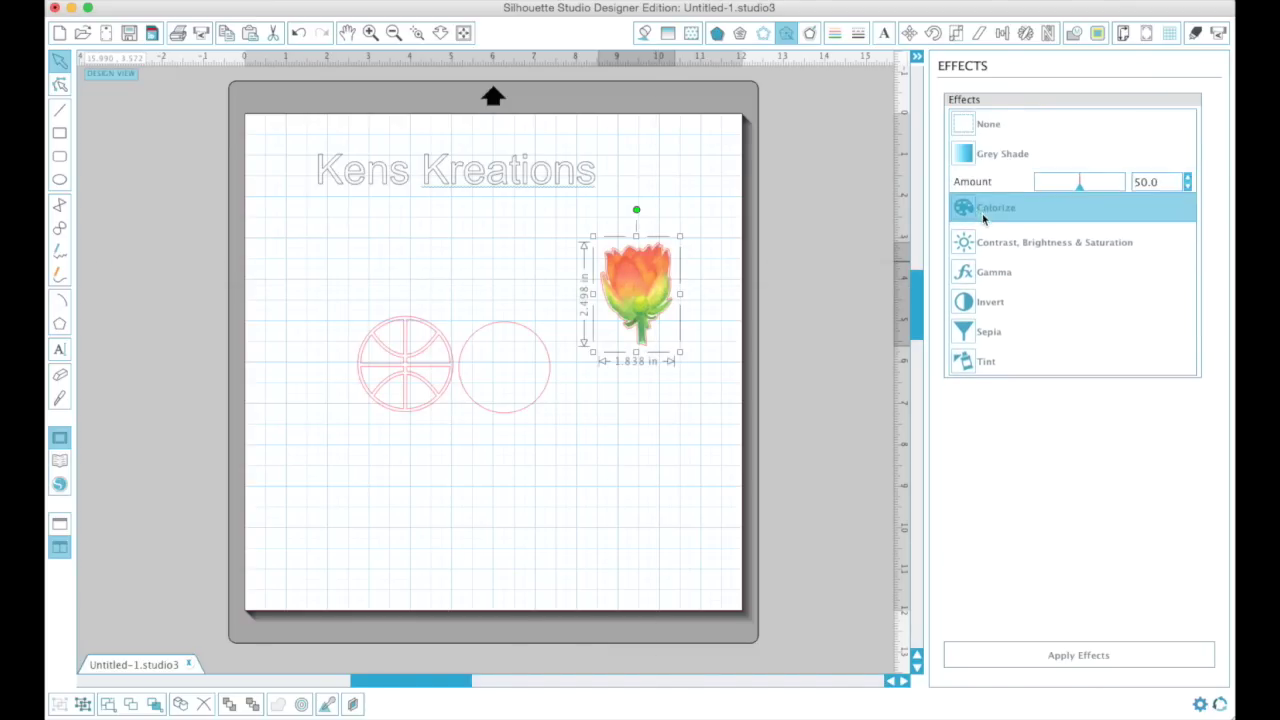
{"action": "left_click_drag", "start_coordinate": [1037, 210], "coordinate": [1011, 212]}
Step: Try the contrast, Gamma, Invert, Sepia and Tint effects on the lotus flower without applying them, and deselect it
{"action": "left_click", "coordinate": [1005, 241]}
{"action": "left_click_drag", "start_coordinate": [1080, 249], "coordinate": [1073, 283]}
{"action": "left_click", "coordinate": [994, 318]}
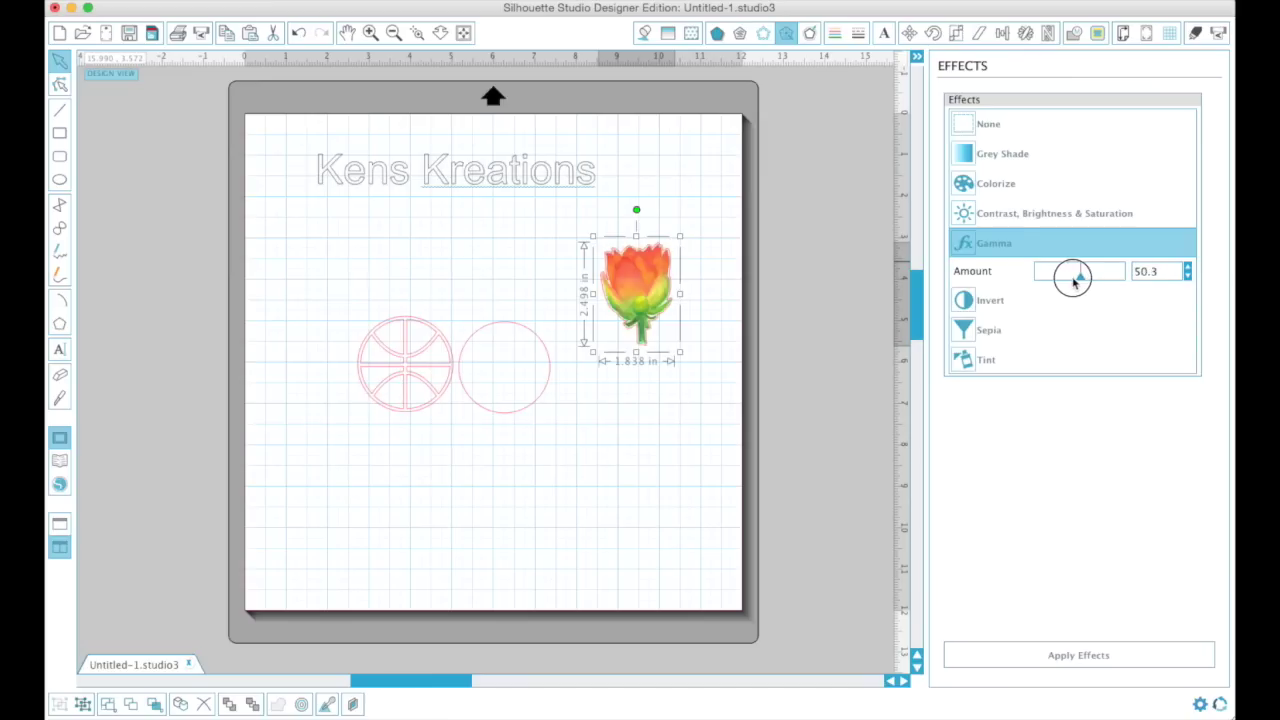
{"action": "left_click", "coordinate": [990, 300]}
{"action": "left_click_drag", "start_coordinate": [1041, 312], "coordinate": [978, 358]}
{"action": "left_click", "coordinate": [988, 329]}
{"action": "left_click", "coordinate": [978, 358]}
{"action": "mouse_move", "coordinate": [1080, 366]}
{"action": "left_mouse_down"}
{"action": "mouse_move", "coordinate": [1094, 366]}
{"action": "mouse_move", "coordinate": [1080, 368]}
{"action": "left_mouse_up"}
{"action": "left_click", "coordinate": [711, 381]}
Step: Create an outward offset of the Kens Kreations text, move the text below it and delete the offset outline
{"action": "left_click", "coordinate": [810, 33]}
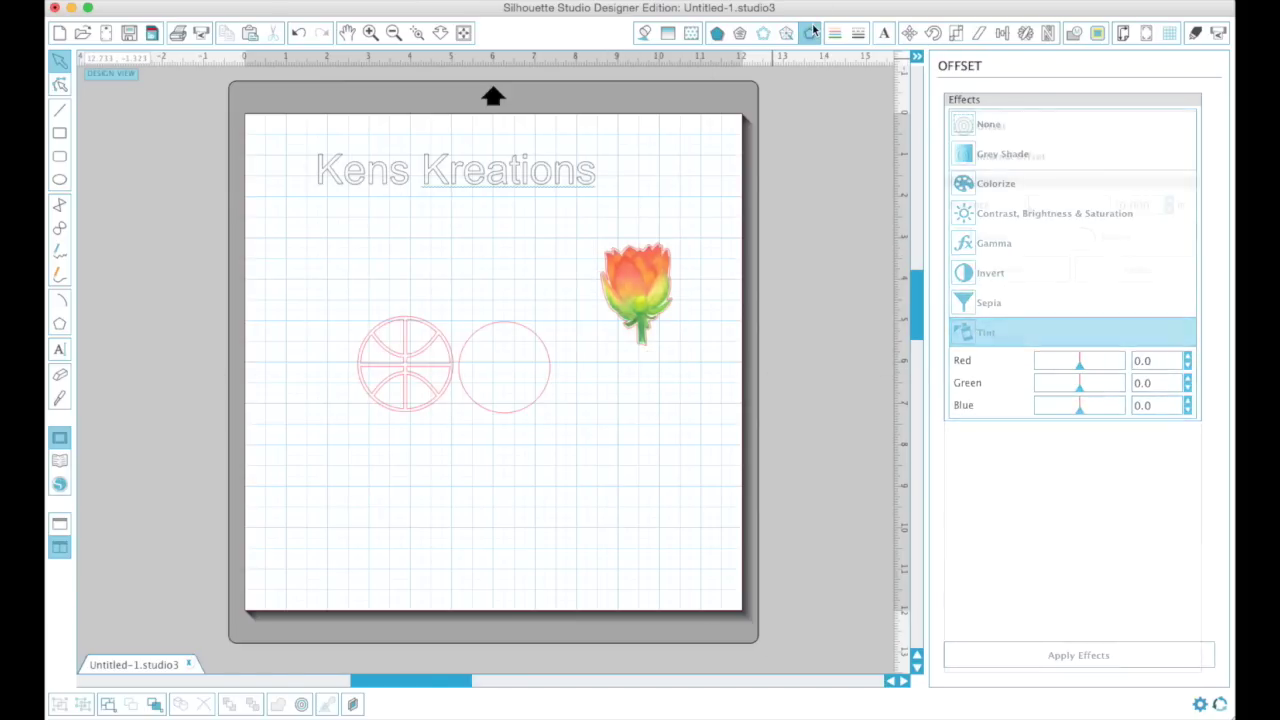
{"action": "left_click", "coordinate": [569, 172]}
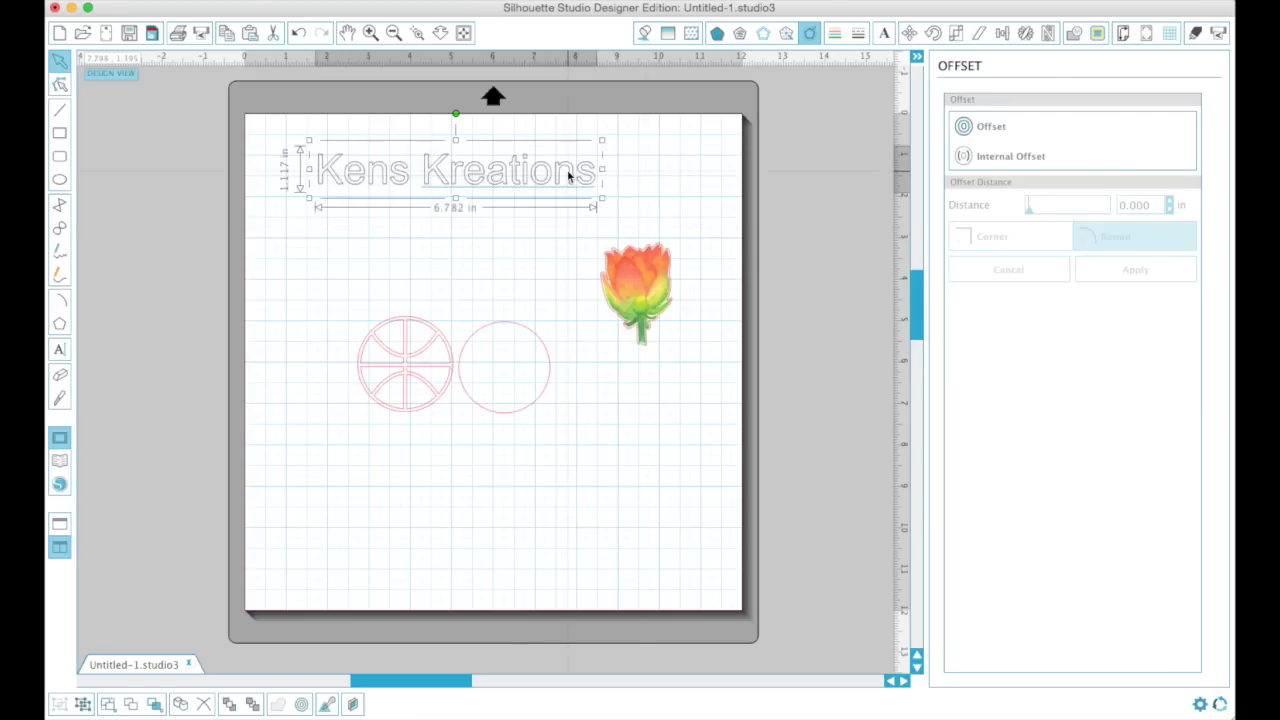
{"action": "left_click", "coordinate": [977, 126]}
{"action": "key", "text": "Return"}
{"action": "left_click_drag", "start_coordinate": [406, 177], "coordinate": [391, 229]}
{"action": "key", "text": "super+shift+e"}
{"action": "mouse_move", "coordinate": [471, 180]}
{"action": "left_mouse_down"}
{"action": "mouse_move", "coordinate": [560, 178]}
{"action": "mouse_move", "coordinate": [404, 187]}
{"action": "left_mouse_up"}
{"action": "key", "text": "Delete"}
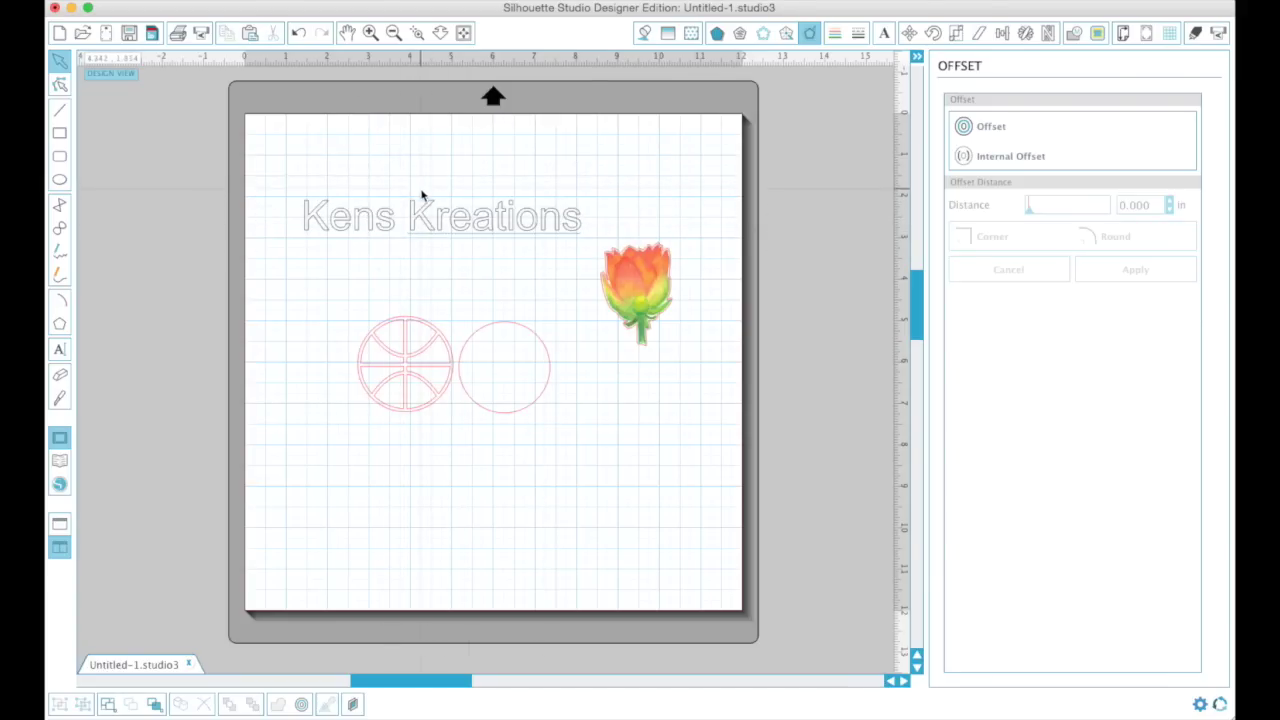
Step: Create an internal offset of the text, move it clear of the original and delete it
{"action": "left_click", "coordinate": [426, 210]}
{"action": "left_click", "coordinate": [1034, 155]}
{"action": "left_click_drag", "start_coordinate": [522, 230], "coordinate": [712, 180]}
{"action": "left_click", "coordinate": [730, 253]}
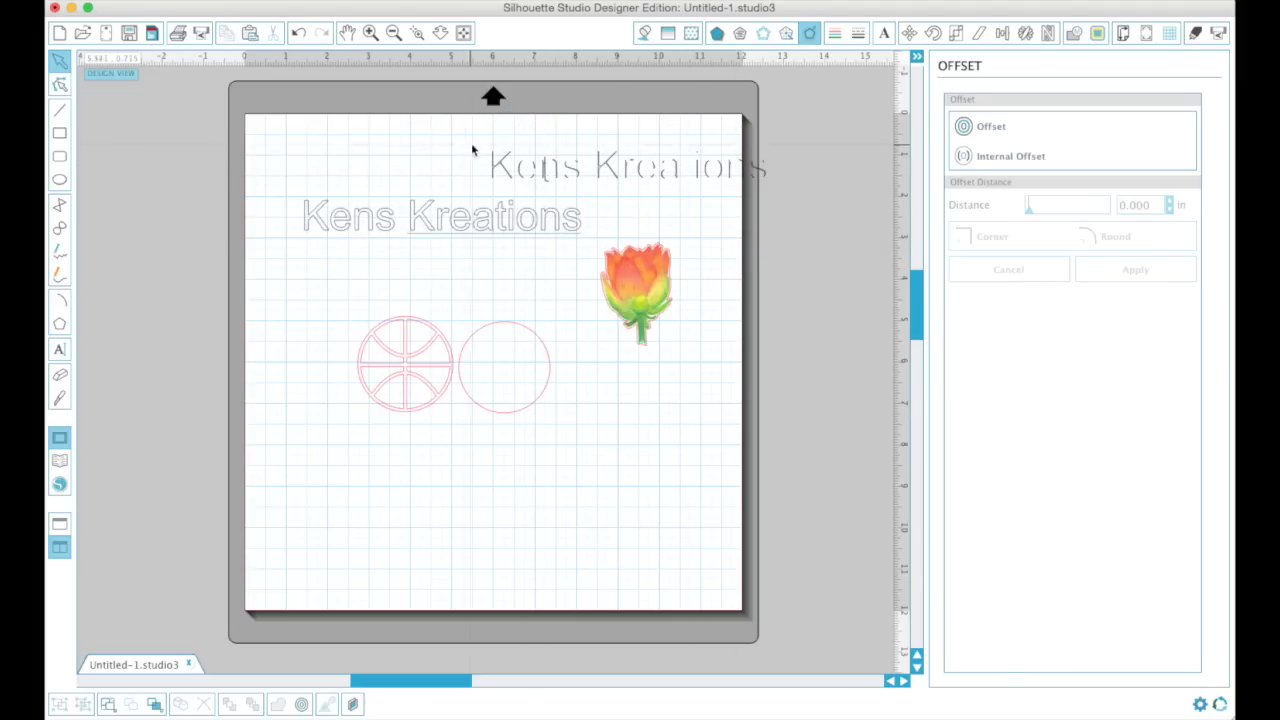
{"action": "left_click_drag", "start_coordinate": [472, 142], "coordinate": [763, 186]}
{"action": "key", "text": "Delete"}
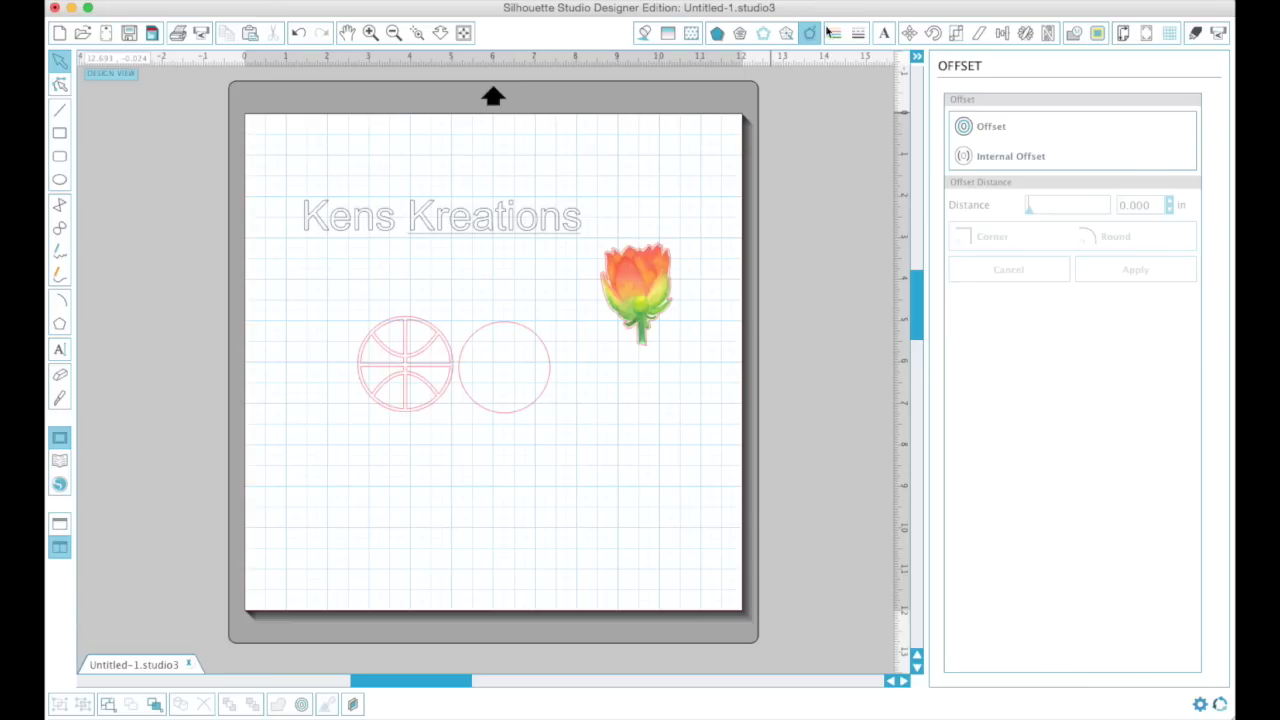
Step: Change the Kens Kreations text's line color to red and settle on black
{"action": "left_click", "coordinate": [556, 230]}
{"action": "left_click", "coordinate": [835, 35]}
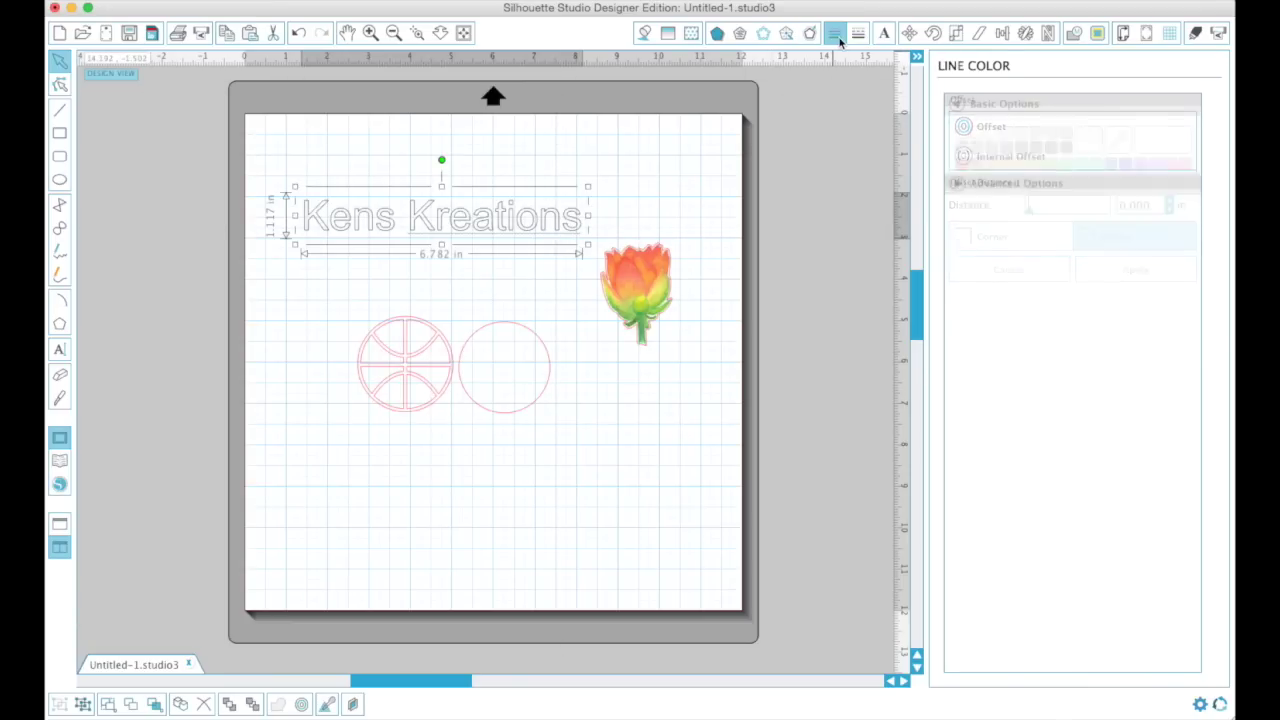
{"action": "left_click", "coordinate": [962, 166]}
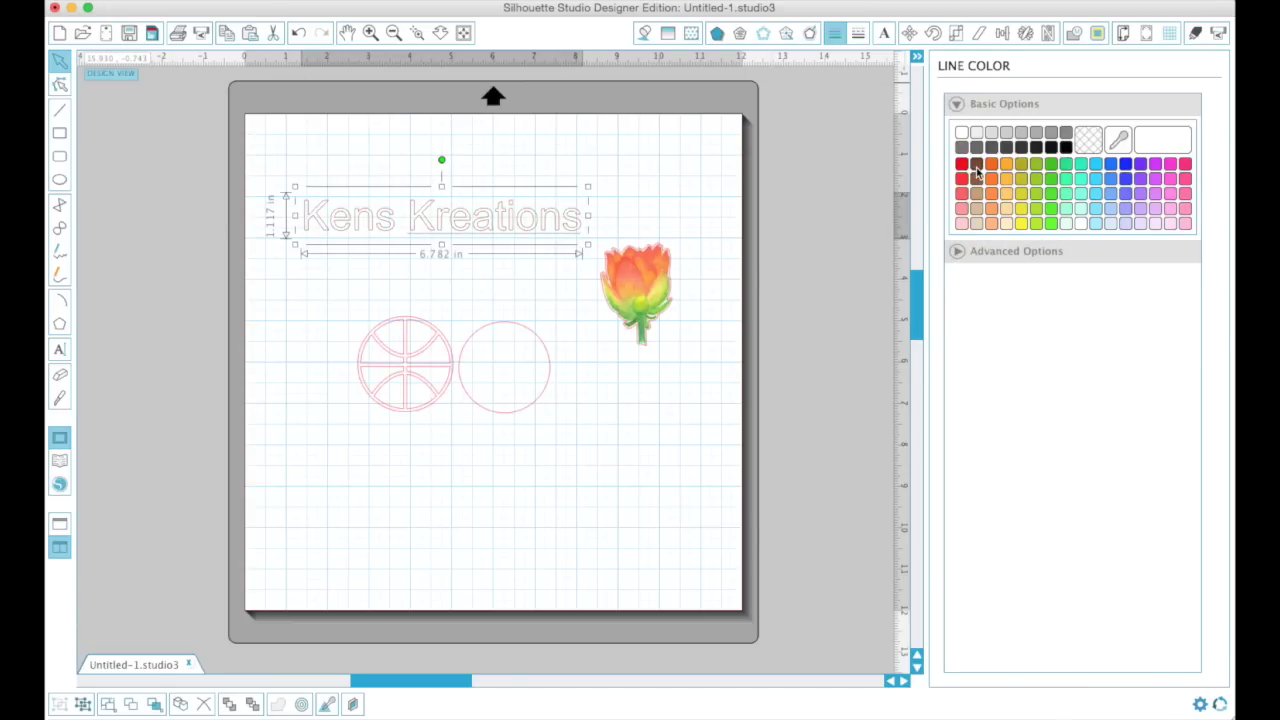
{"action": "left_click", "coordinate": [1063, 148]}
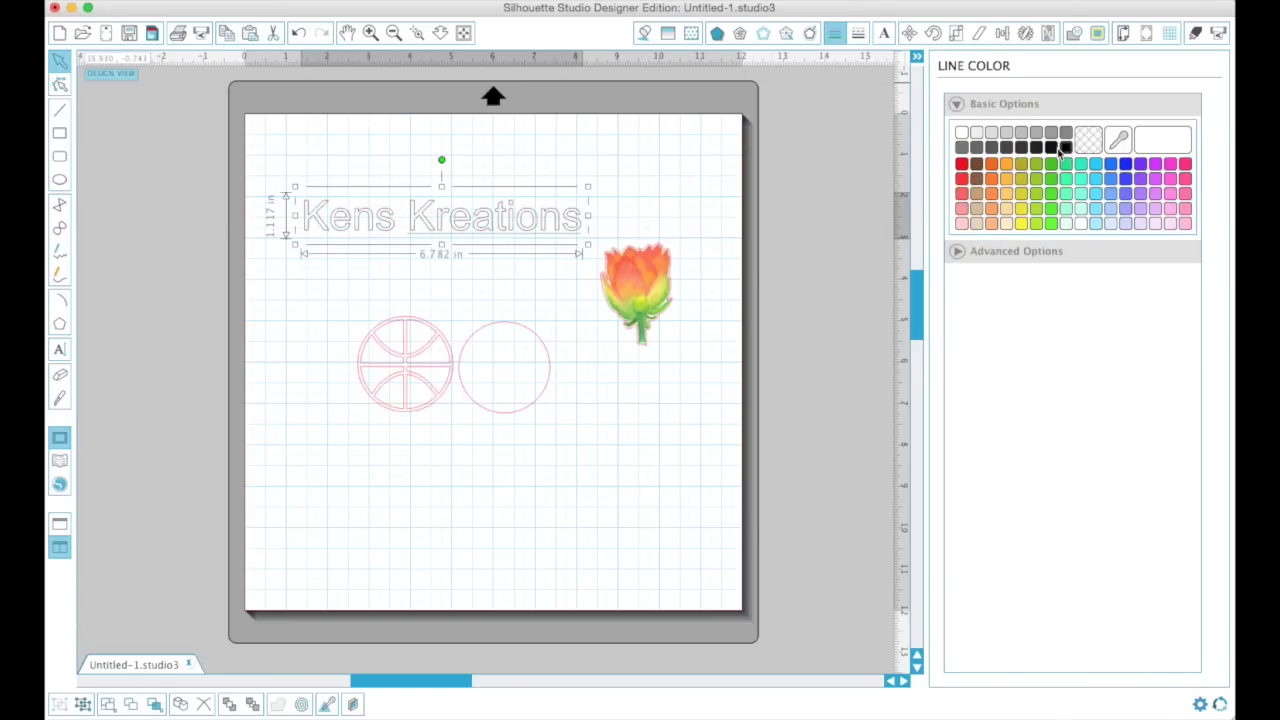
Step: Try the dashed line styles on the text, return to the solid style and keep the line thickness at 0.0 pt
{"action": "left_click", "coordinate": [858, 35]}
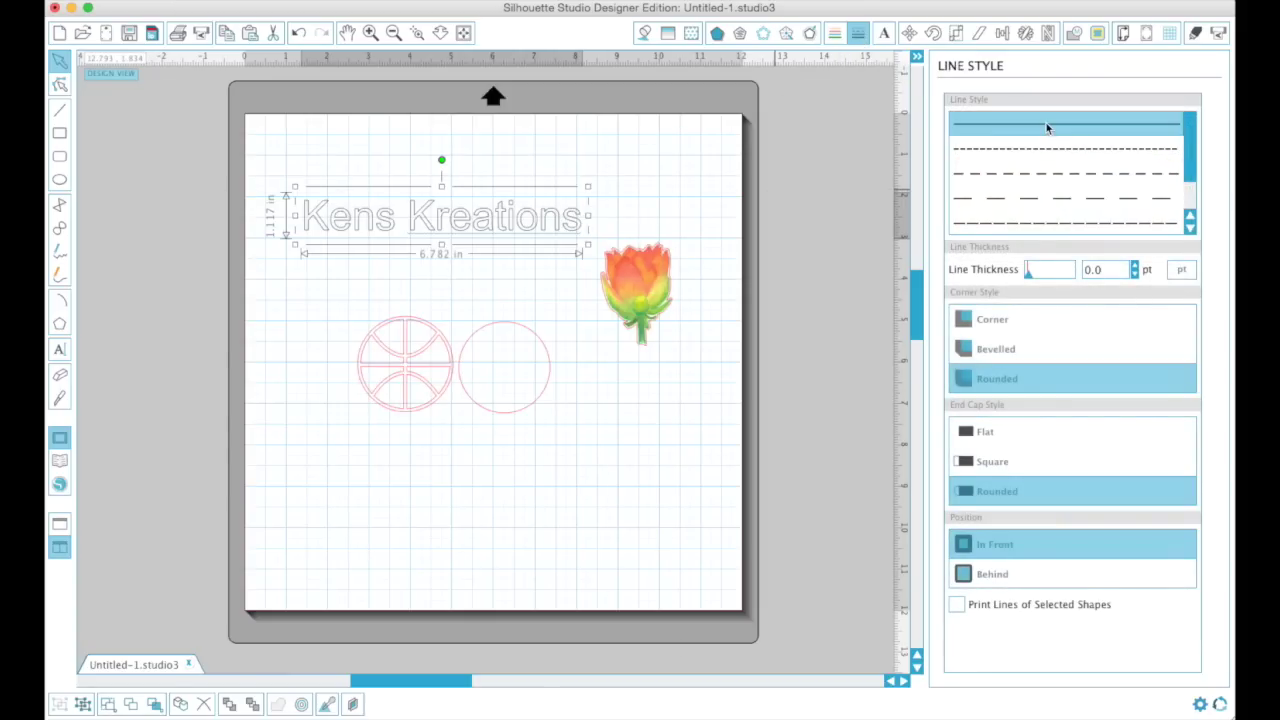
{"action": "left_click", "coordinate": [1050, 152]}
{"action": "left_click", "coordinate": [1050, 180]}
{"action": "left_click", "coordinate": [1054, 199]}
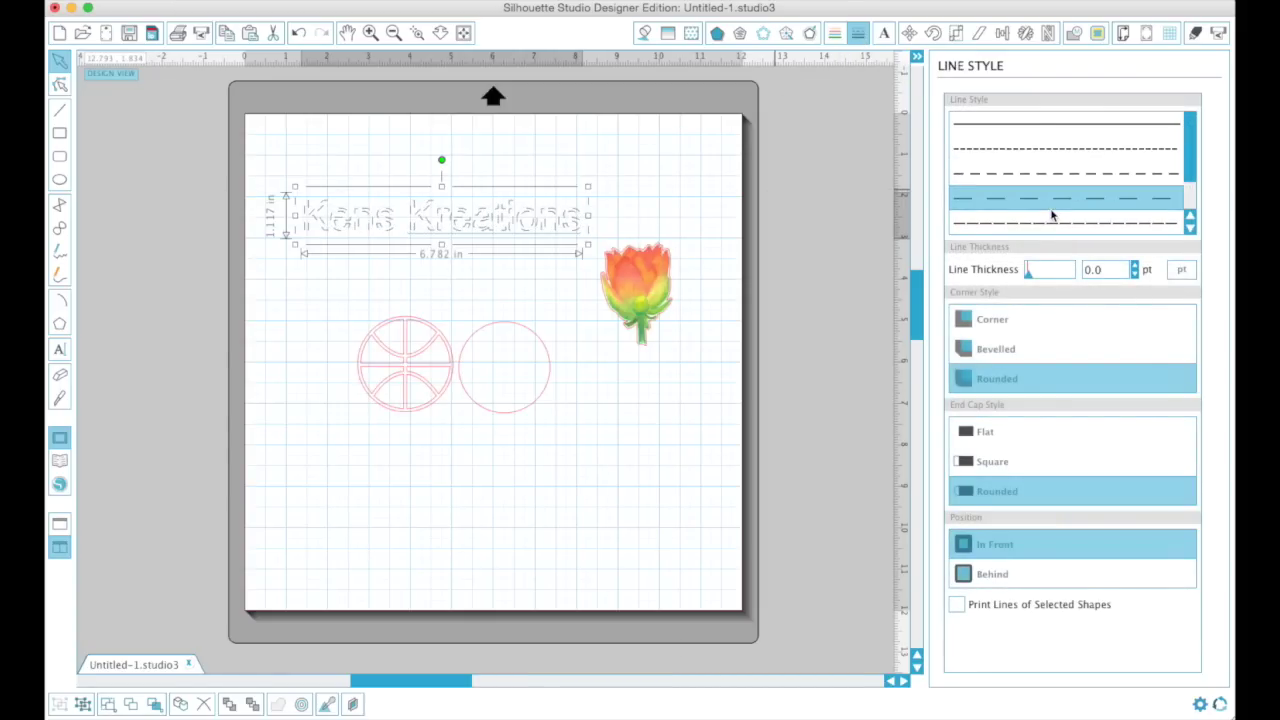
{"action": "left_click", "coordinate": [1056, 224]}
{"action": "left_click", "coordinate": [1055, 127]}
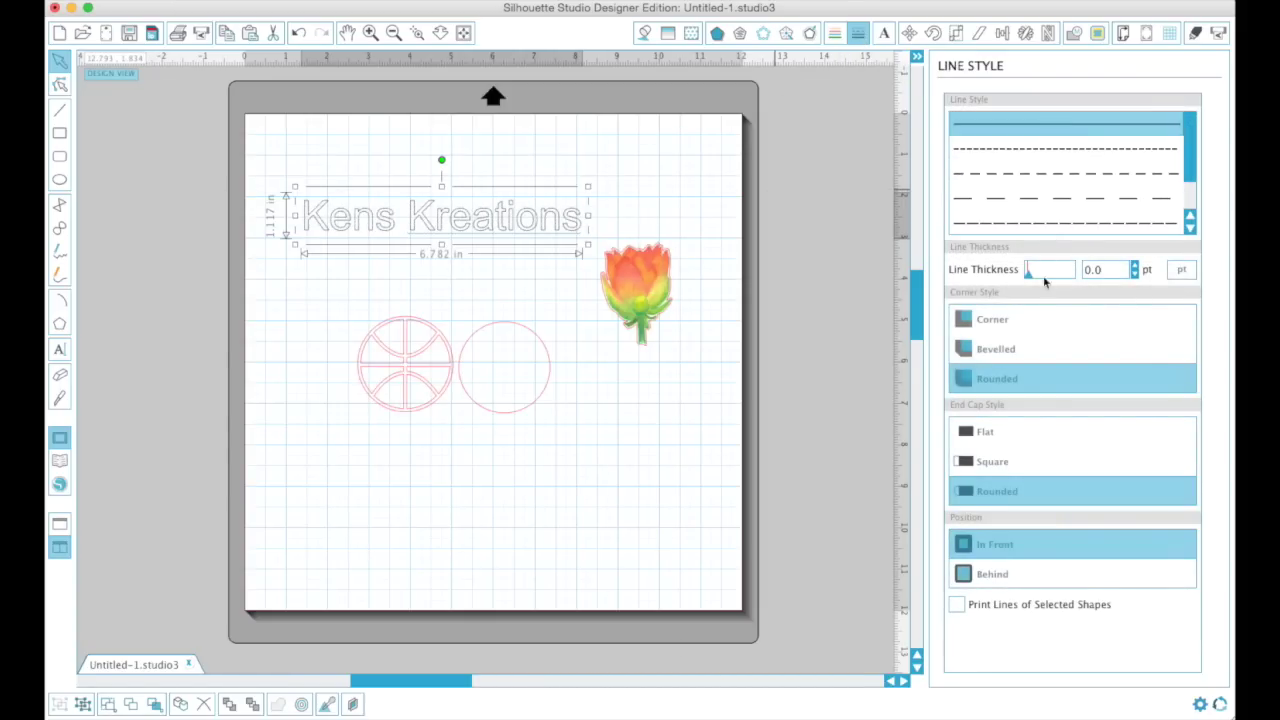
{"action": "mouse_move", "coordinate": [1030, 278]}
{"action": "left_mouse_down"}
{"action": "mouse_move", "coordinate": [1040, 275]}
{"action": "mouse_move", "coordinate": [1013, 278]}
{"action": "left_mouse_up"}
Step: Toggle Print Lines of Selected Shapes for the text and open its text style settings
{"action": "left_click", "coordinate": [957, 606]}
{"action": "left_click", "coordinate": [885, 34]}
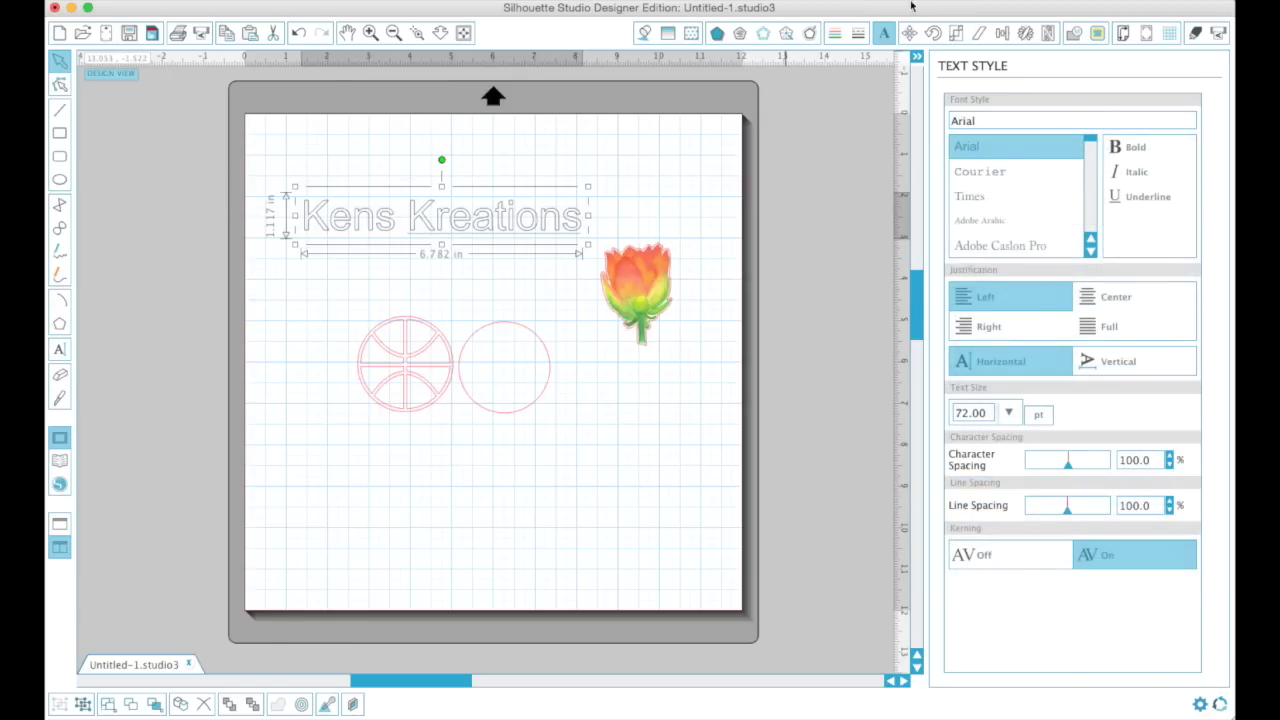
Step: Rotate the Kens Kreations text slightly and shrink it proportionally to about 6.27 in wide
{"action": "left_click", "coordinate": [908, 34]}
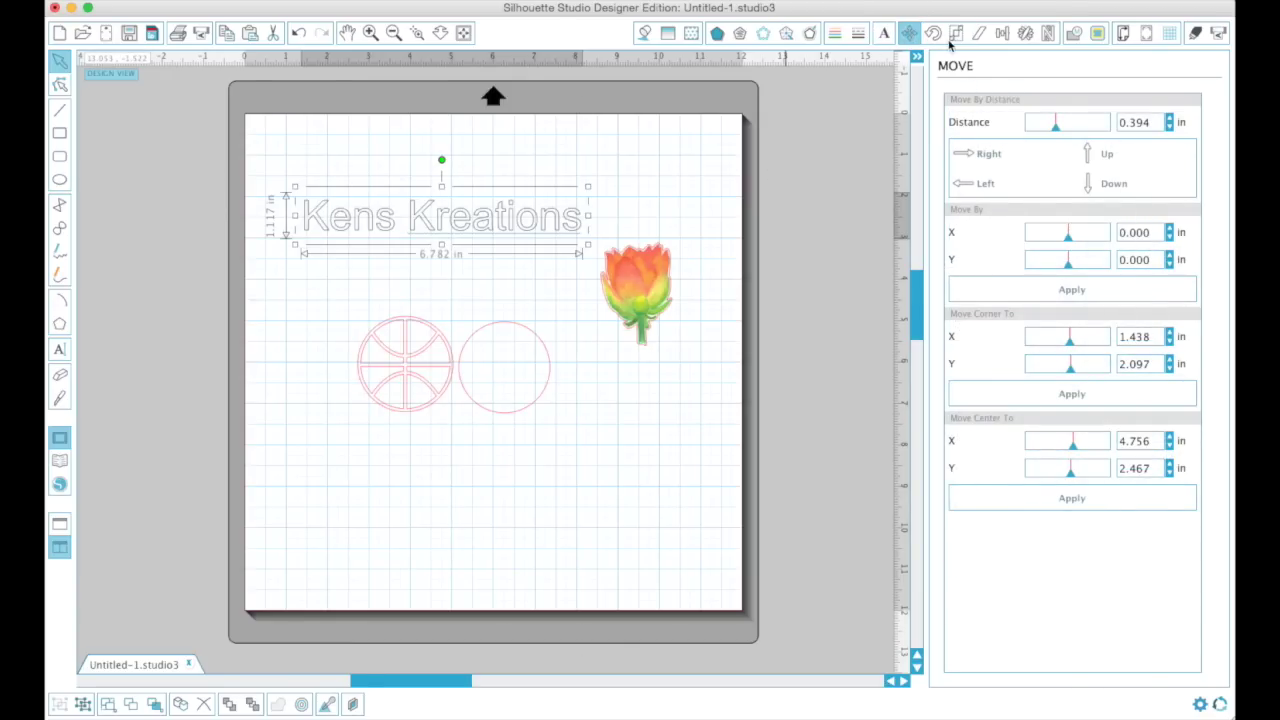
{"action": "left_click", "coordinate": [938, 36]}
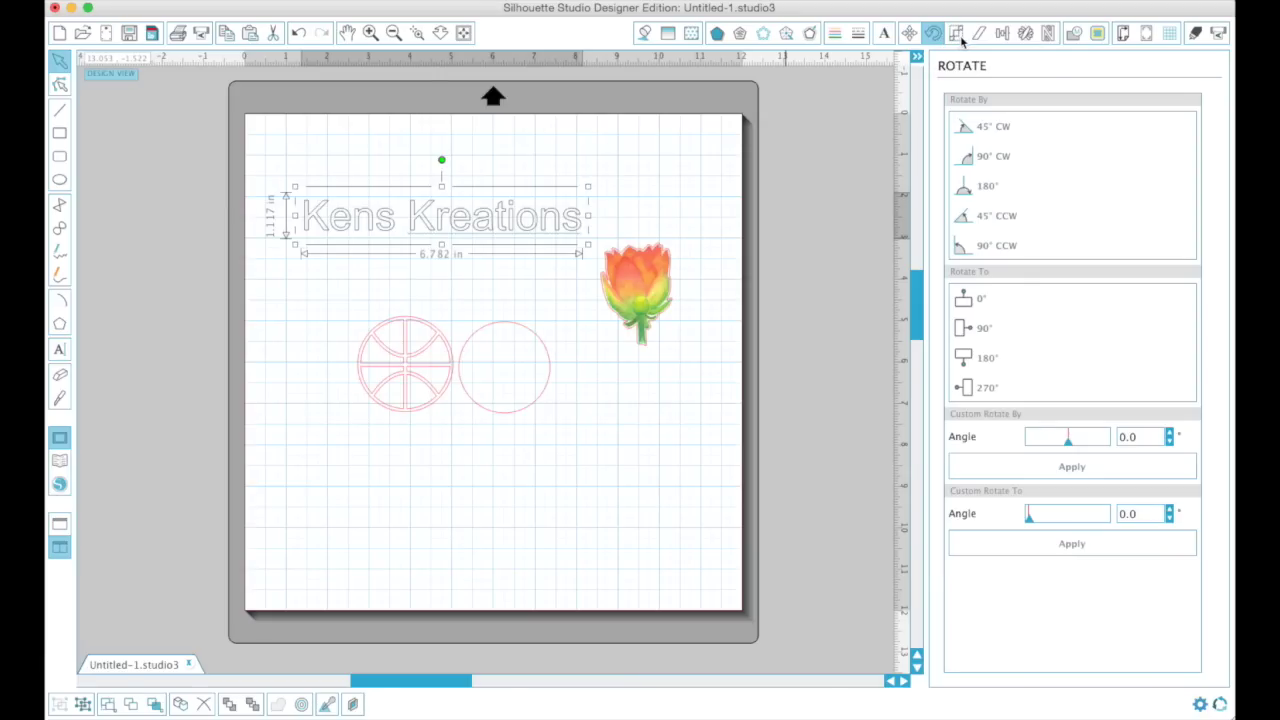
{"action": "left_click", "coordinate": [956, 34]}
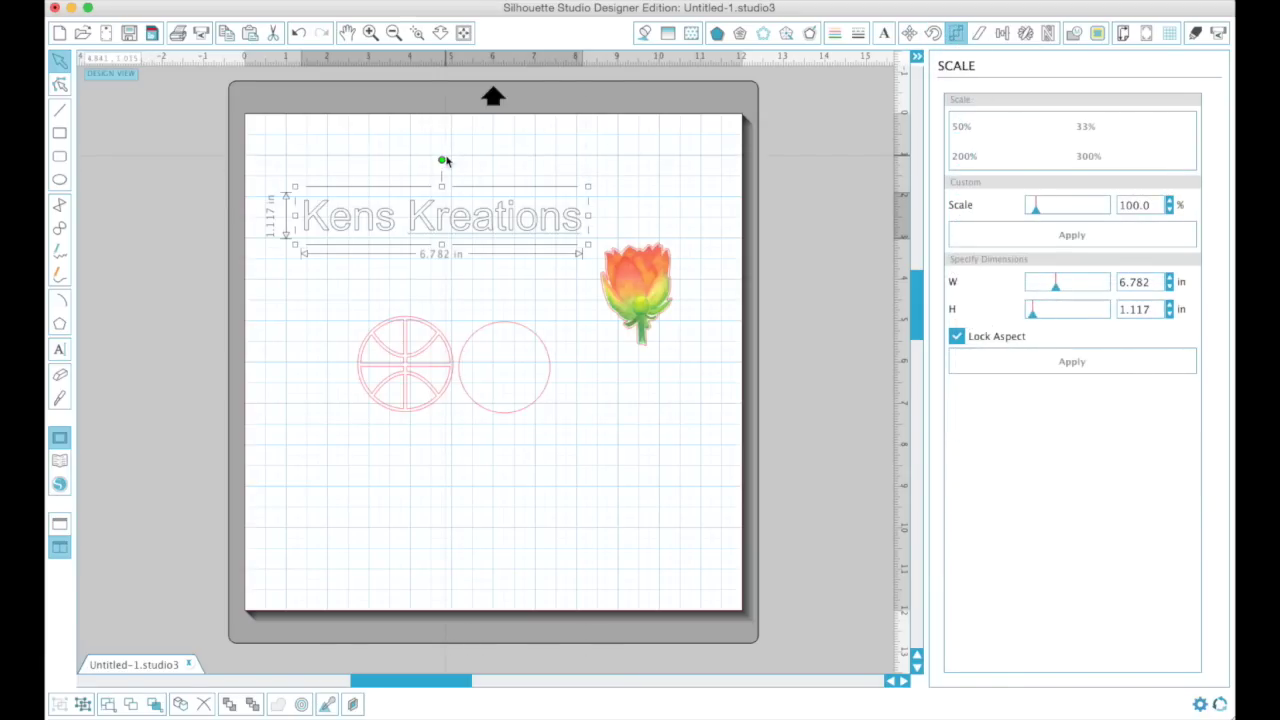
{"action": "mouse_move", "coordinate": [440, 157]}
{"action": "left_mouse_down"}
{"action": "mouse_move", "coordinate": [391, 134]}
{"action": "mouse_move", "coordinate": [463, 163]}
{"action": "mouse_move", "coordinate": [443, 147]}
{"action": "left_mouse_up"}
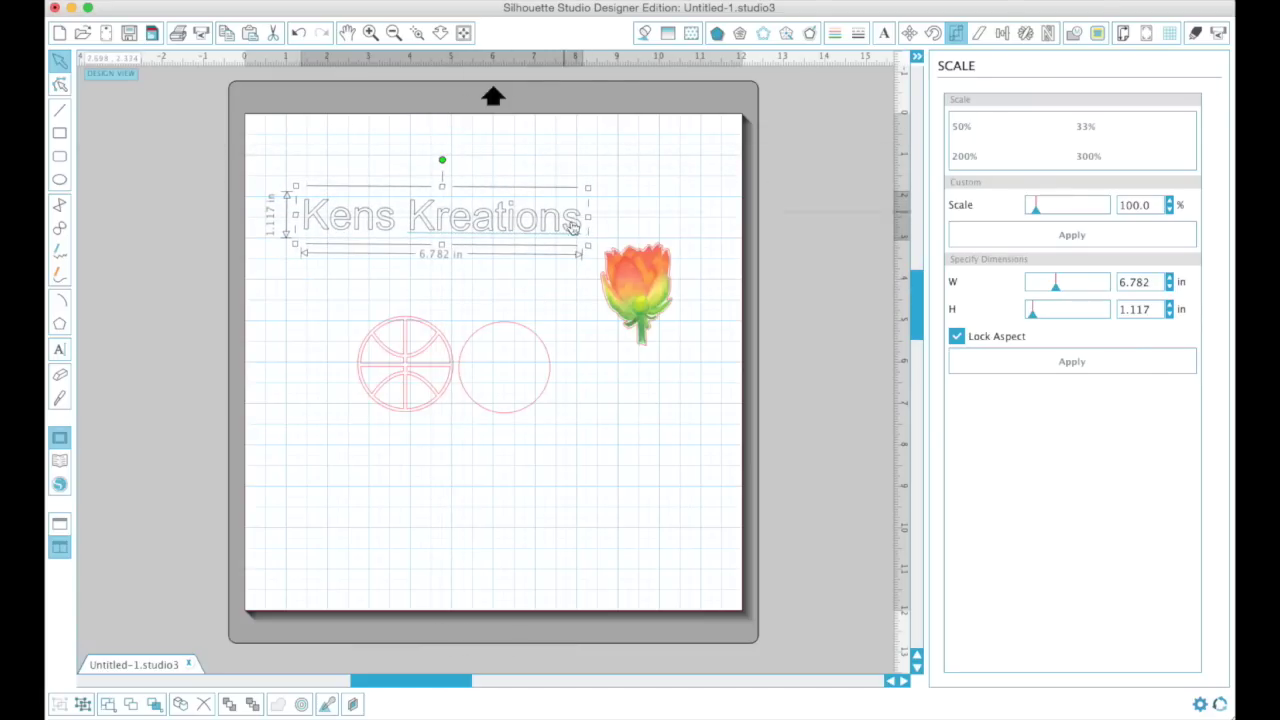
{"action": "mouse_move", "coordinate": [587, 246]}
{"action": "left_mouse_down"}
{"action": "mouse_move", "coordinate": [717, 351]}
{"action": "mouse_move", "coordinate": [567, 243]}
{"action": "left_mouse_up"}
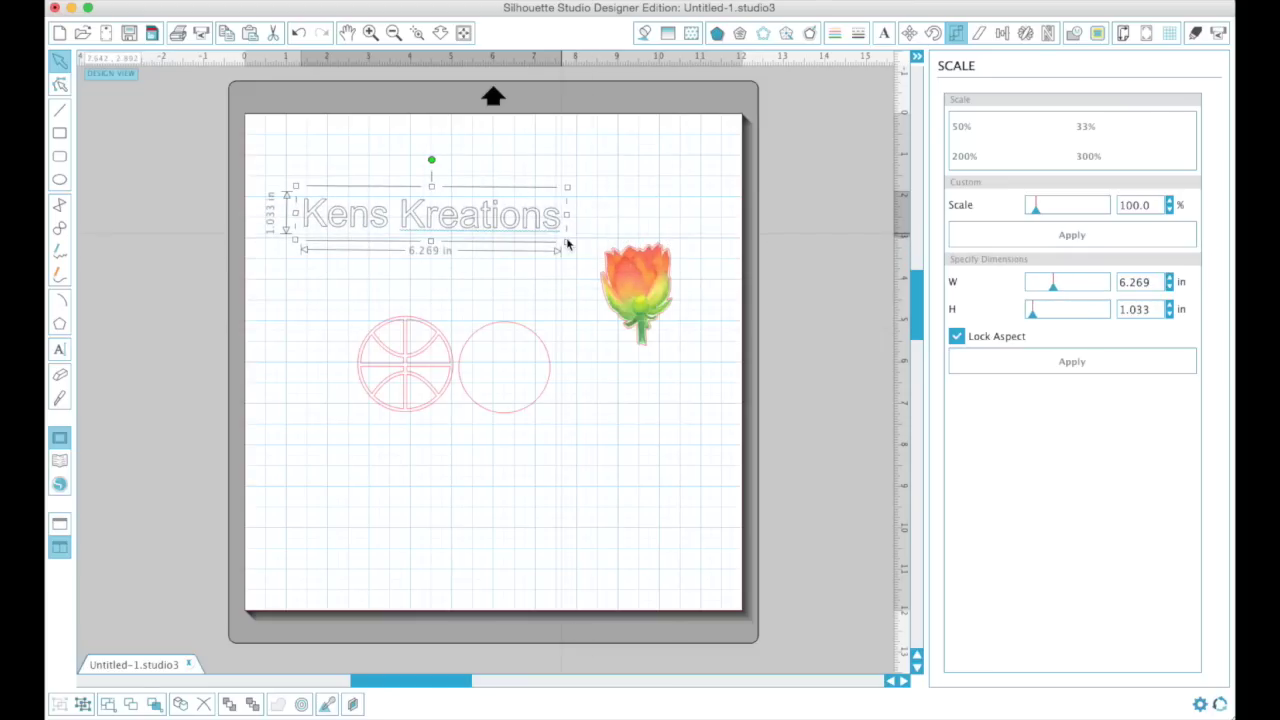
Step: Try a 15° horizontal shear on the text, unshear it and rotate it back to level
{"action": "left_click", "coordinate": [979, 34]}
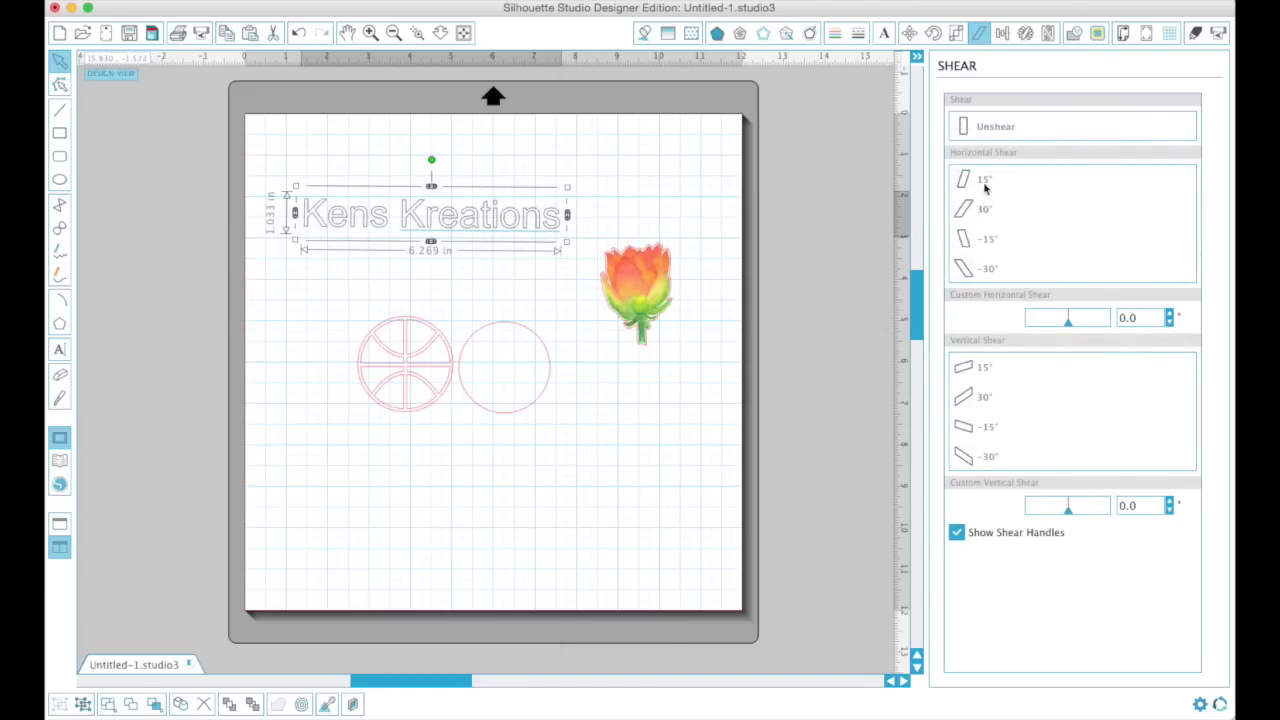
{"action": "left_click", "coordinate": [984, 183]}
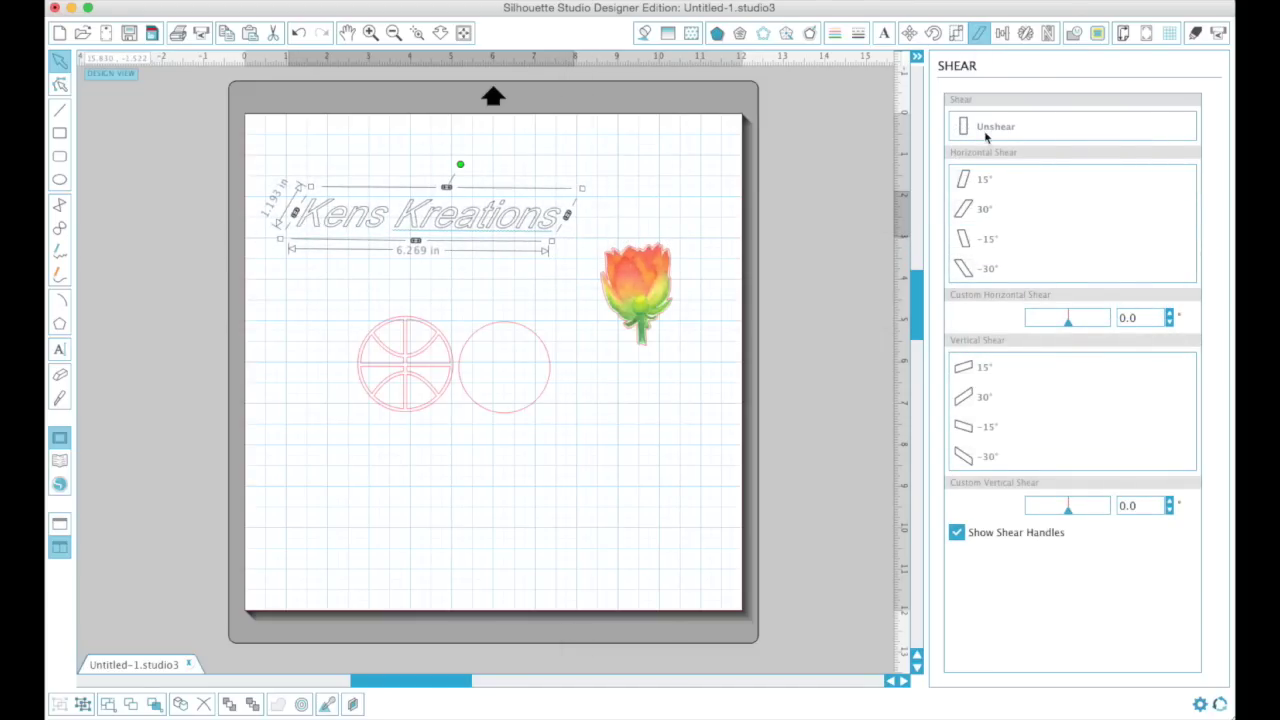
{"action": "left_click", "coordinate": [986, 134]}
{"action": "left_click_drag", "start_coordinate": [460, 162], "coordinate": [431, 160]}
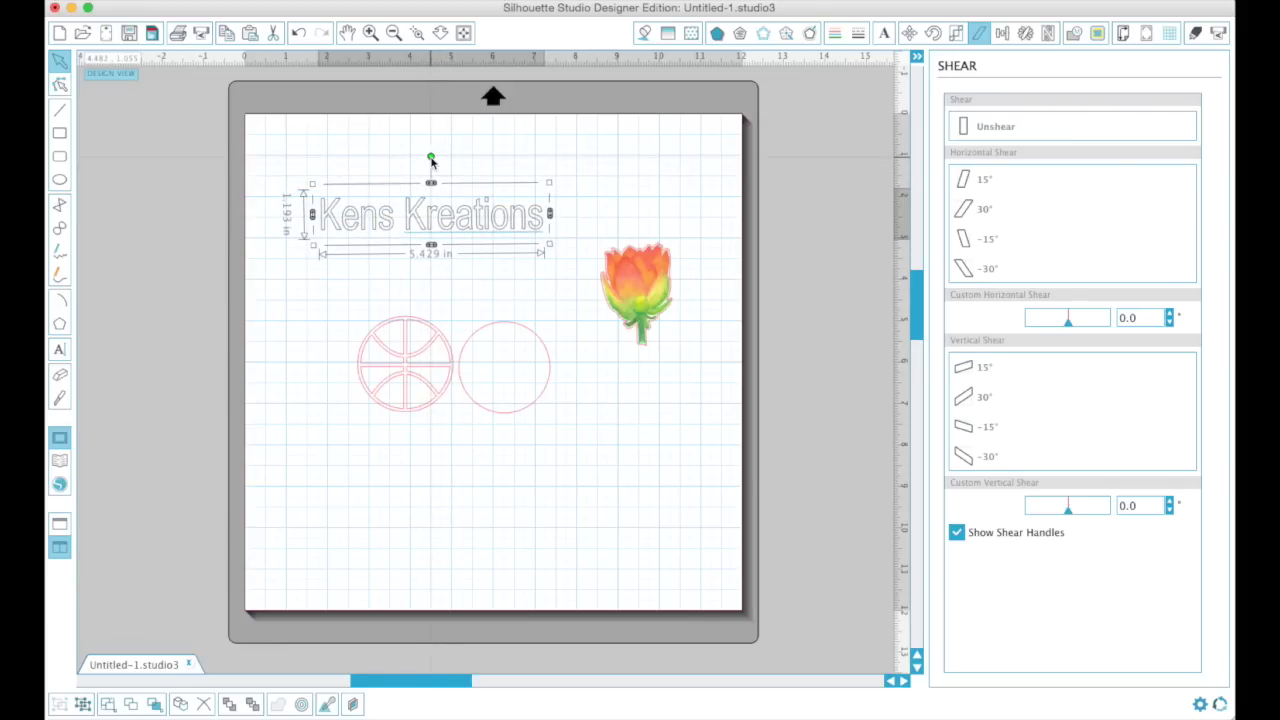
Step: Align the text, flower and circle shapes to each other by their vertical middles, horizontal centers and left edges
{"action": "left_click", "coordinate": [1002, 33]}
{"action": "left_click_drag", "start_coordinate": [252, 137], "coordinate": [757, 455]}
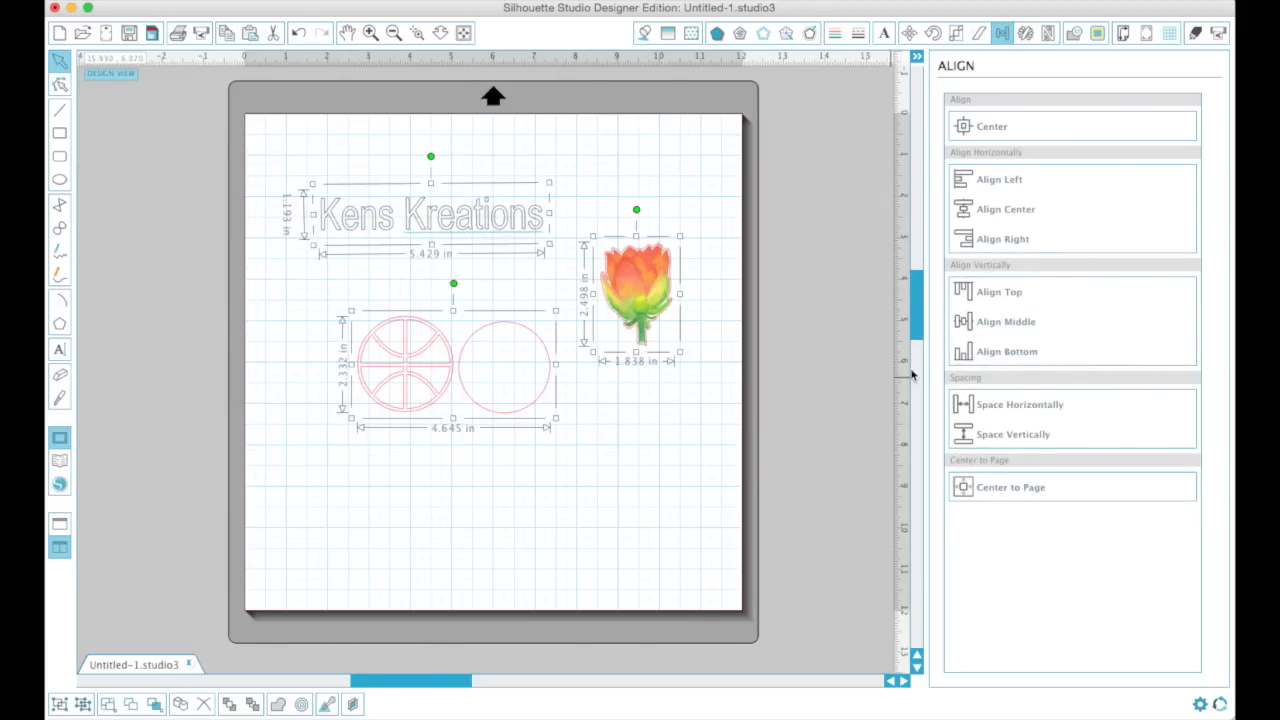
{"action": "left_click", "coordinate": [997, 327]}
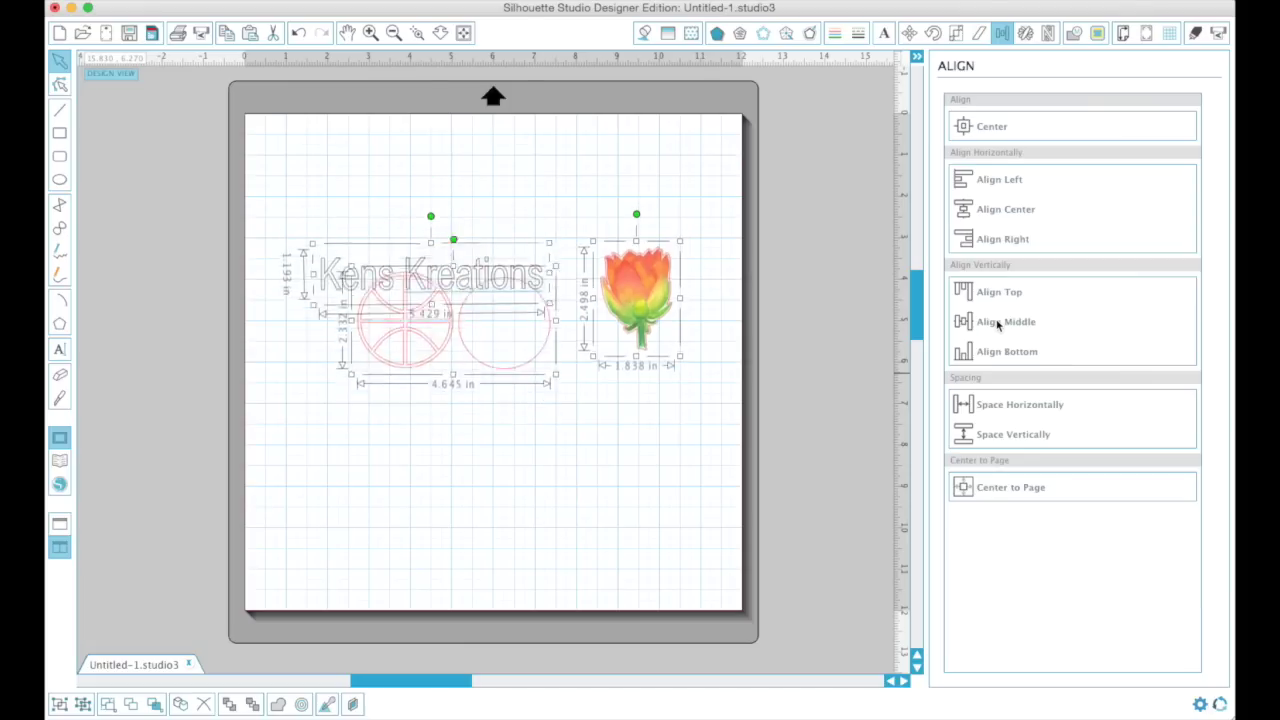
{"action": "left_click", "coordinate": [997, 210]}
{"action": "left_click", "coordinate": [997, 179]}
Step: Spread the overlapping objects apart, with the flower above the text and the circle shapes below it
{"action": "left_click", "coordinate": [403, 477]}
{"action": "left_click_drag", "start_coordinate": [429, 297], "coordinate": [457, 165]}
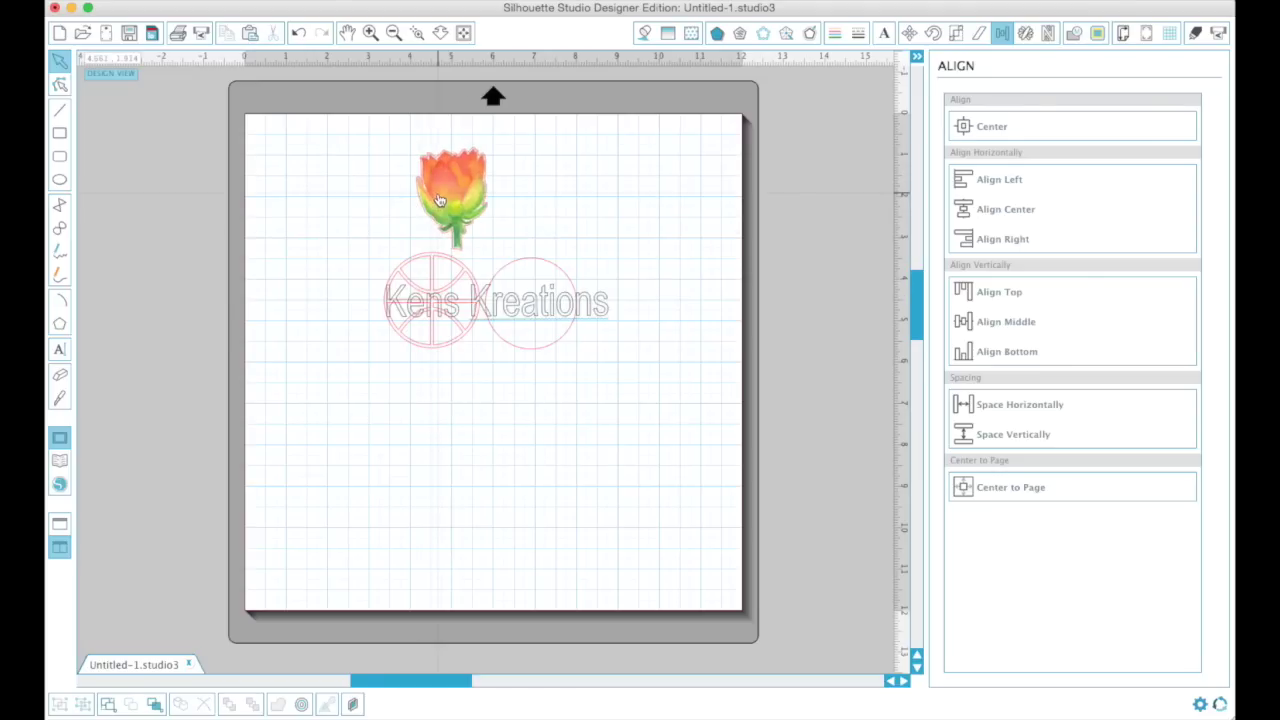
{"action": "left_click_drag", "start_coordinate": [472, 316], "coordinate": [472, 460]}
{"action": "left_click", "coordinate": [855, 90]}
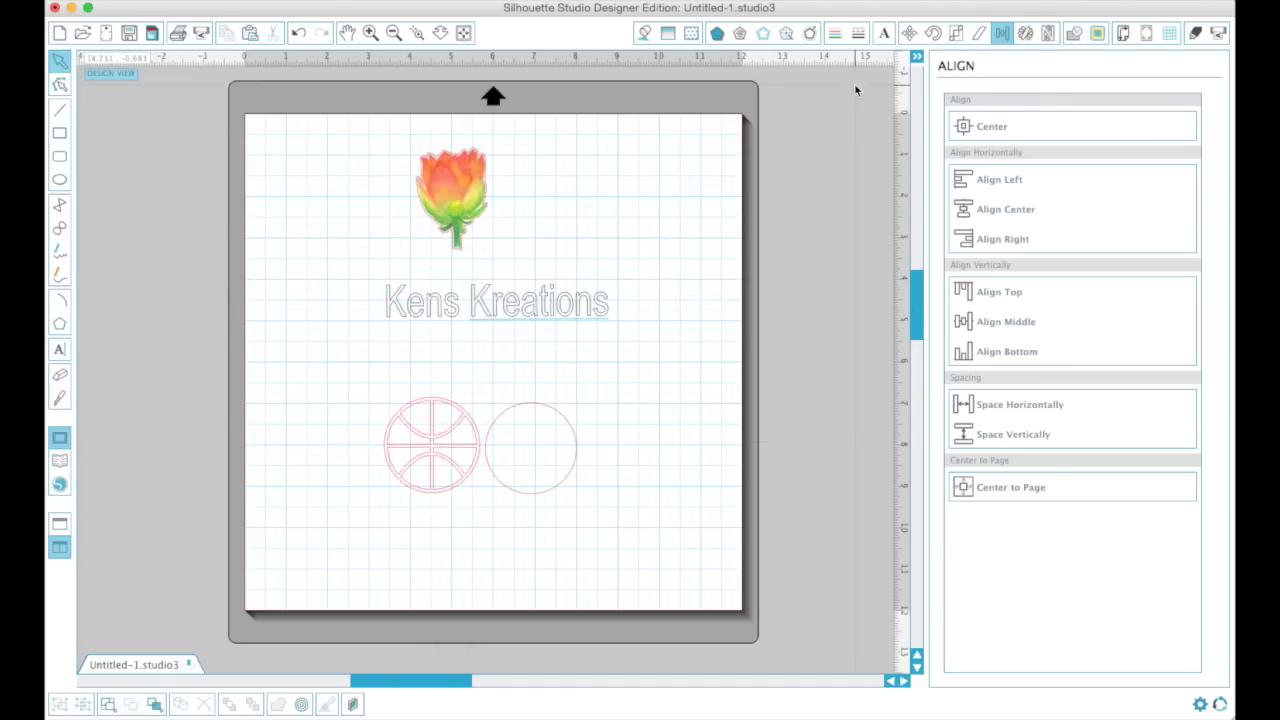
Step: Duplicate the text to the left, mirror that copy to the left and delete both copies
{"action": "left_click", "coordinate": [1025, 33]}
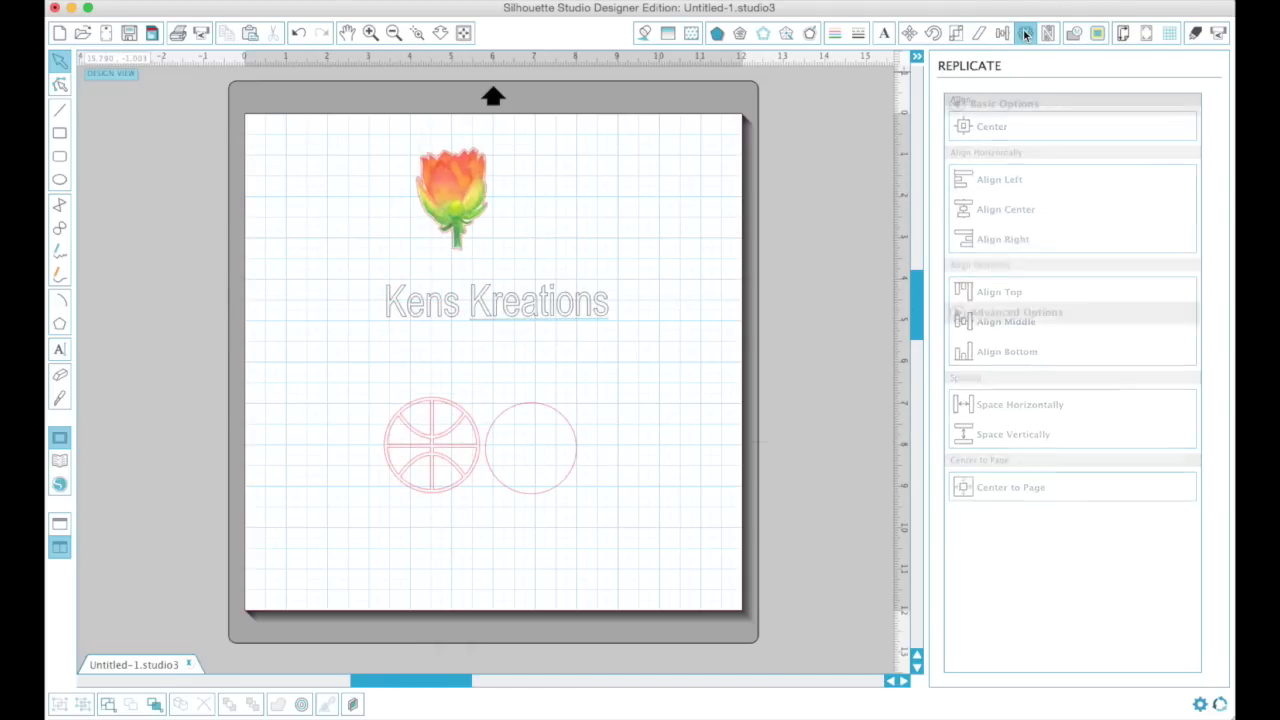
{"action": "left_click", "coordinate": [444, 306]}
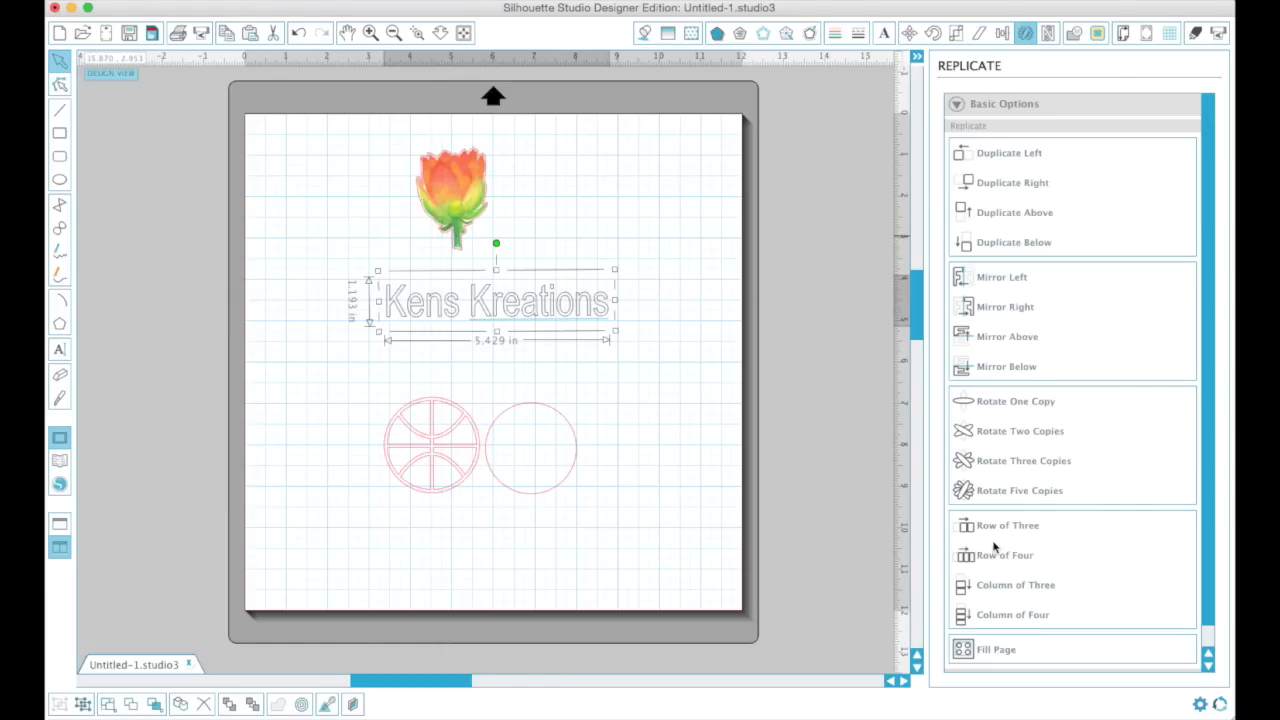
{"action": "left_click", "coordinate": [1003, 153]}
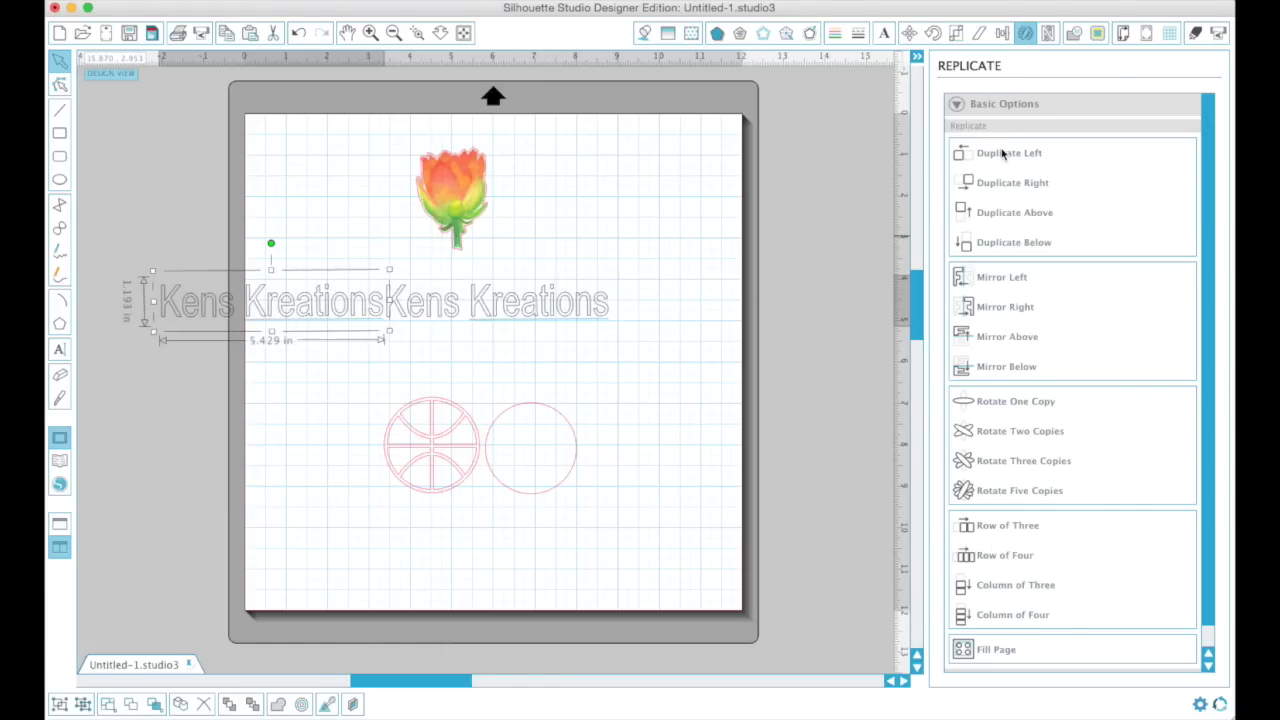
{"action": "left_click", "coordinate": [1000, 277]}
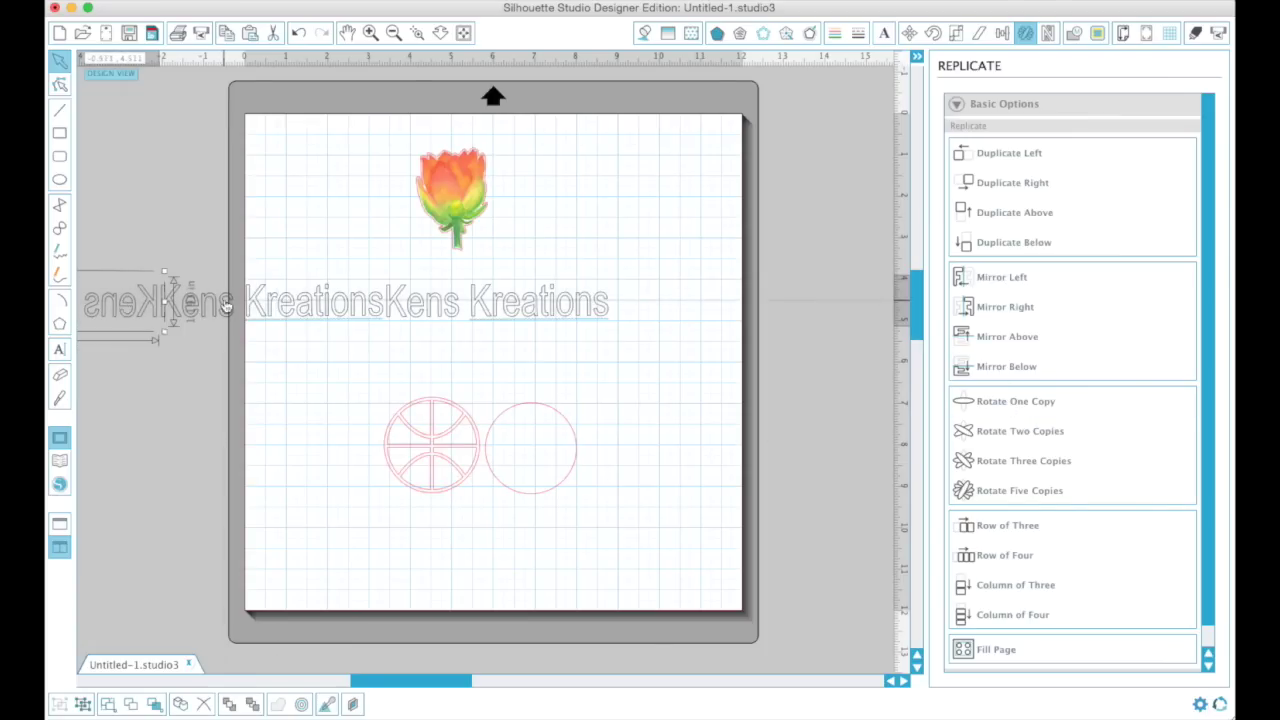
{"action": "key", "text": "Delete"}
{"action": "left_click", "coordinate": [288, 296]}
{"action": "key", "text": "Delete"}
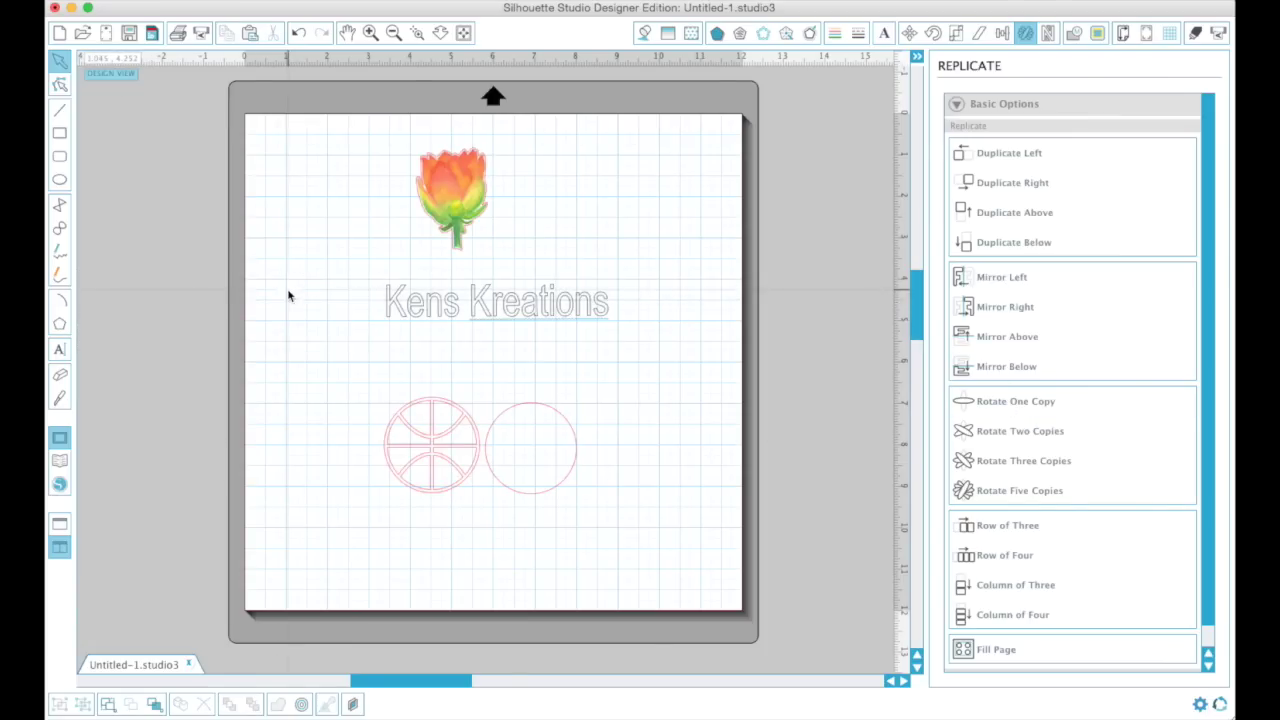
Step: With the text selected, review the nesting, modify, page, registration mark, grid and cut settings, and hide the settings area
{"action": "left_click", "coordinate": [566, 289]}
{"action": "left_click", "coordinate": [1052, 34]}
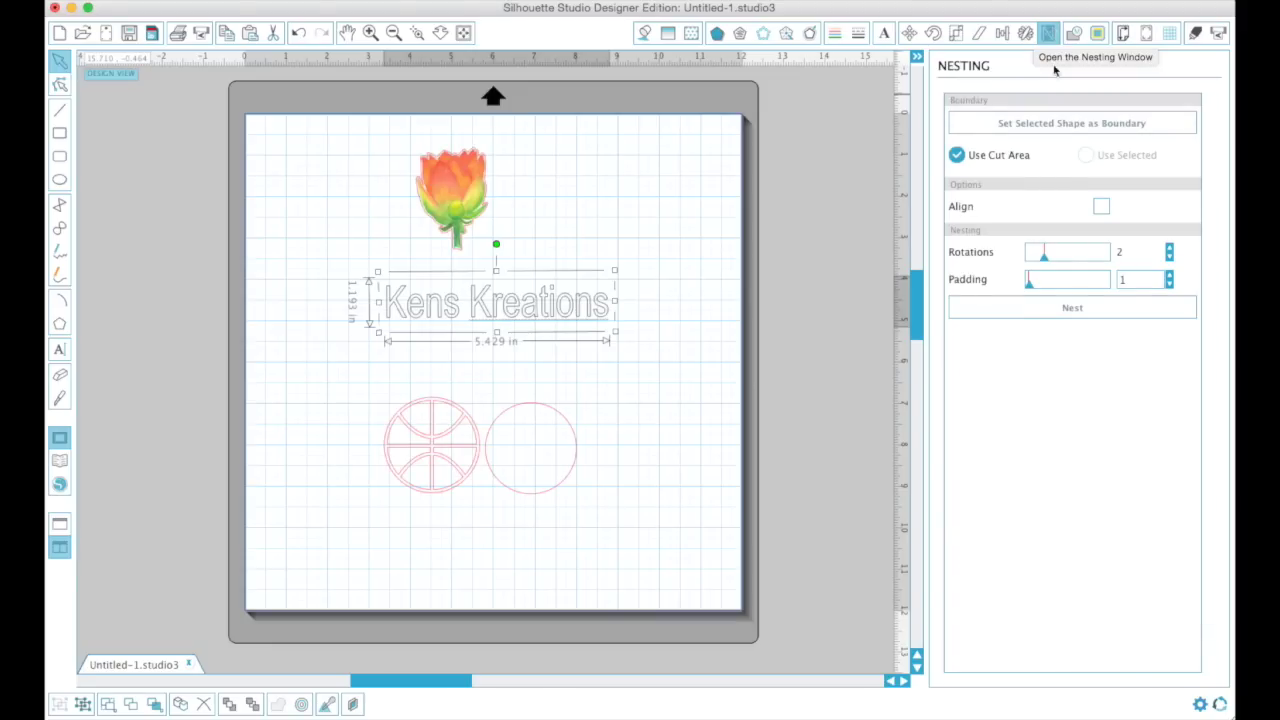
{"action": "left_click", "coordinate": [1074, 35]}
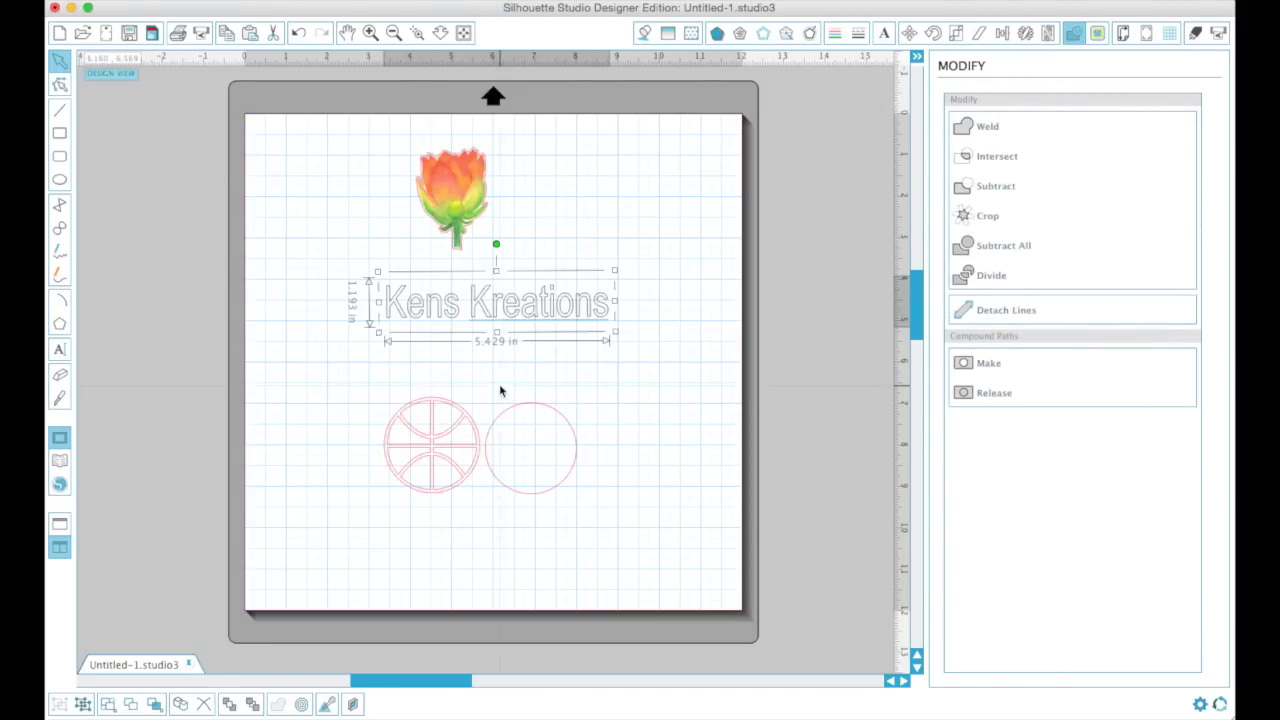
{"action": "left_click", "coordinate": [1122, 35]}
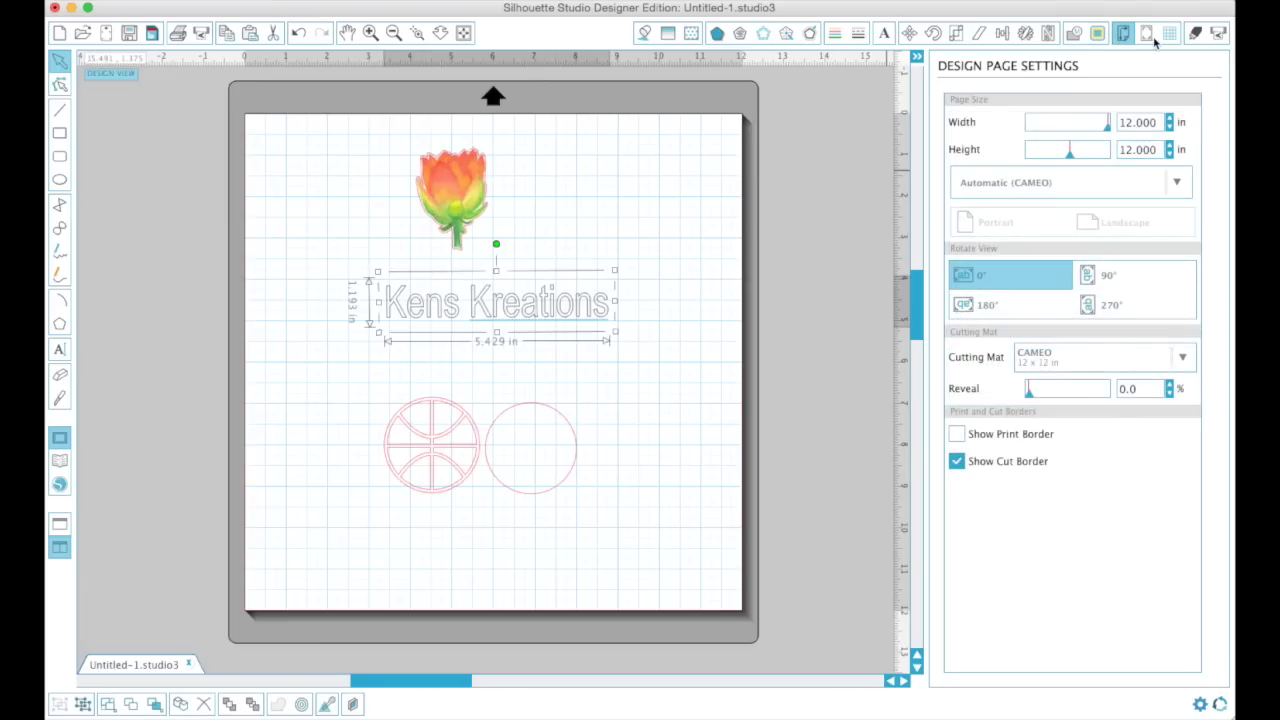
{"action": "left_click", "coordinate": [1148, 36]}
{"action": "left_click", "coordinate": [1170, 35]}
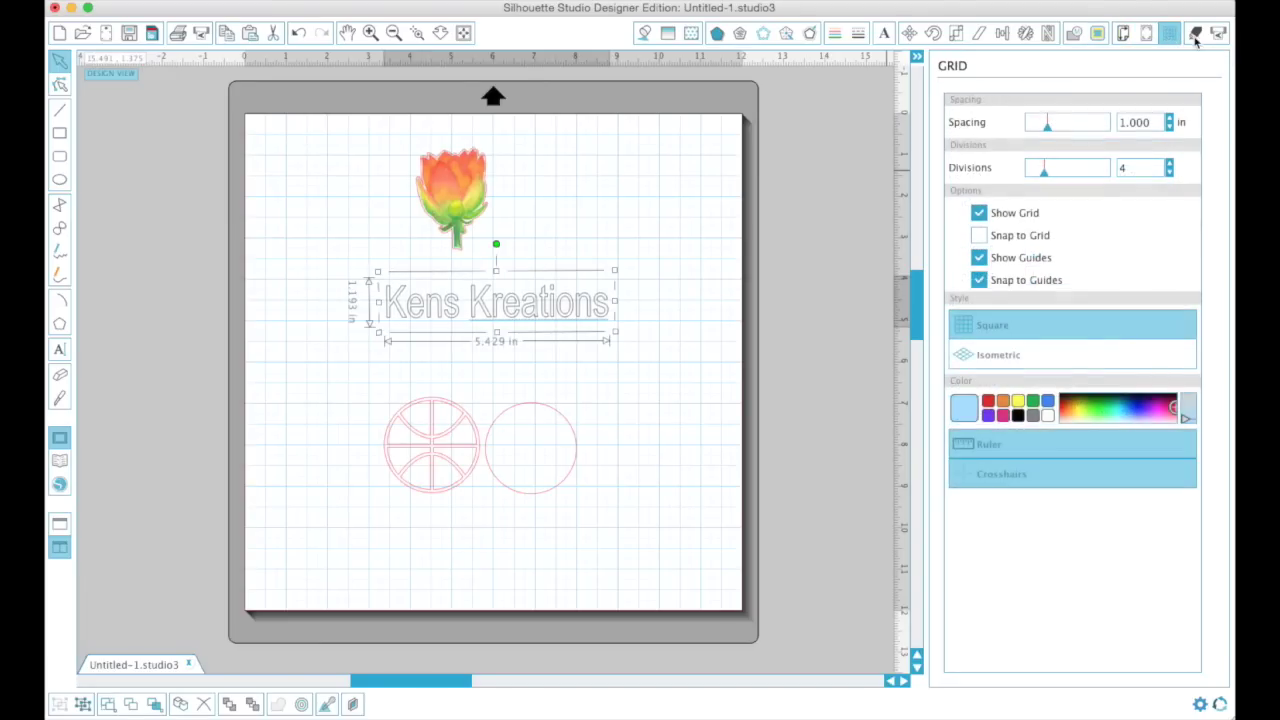
{"action": "left_click", "coordinate": [1194, 35]}
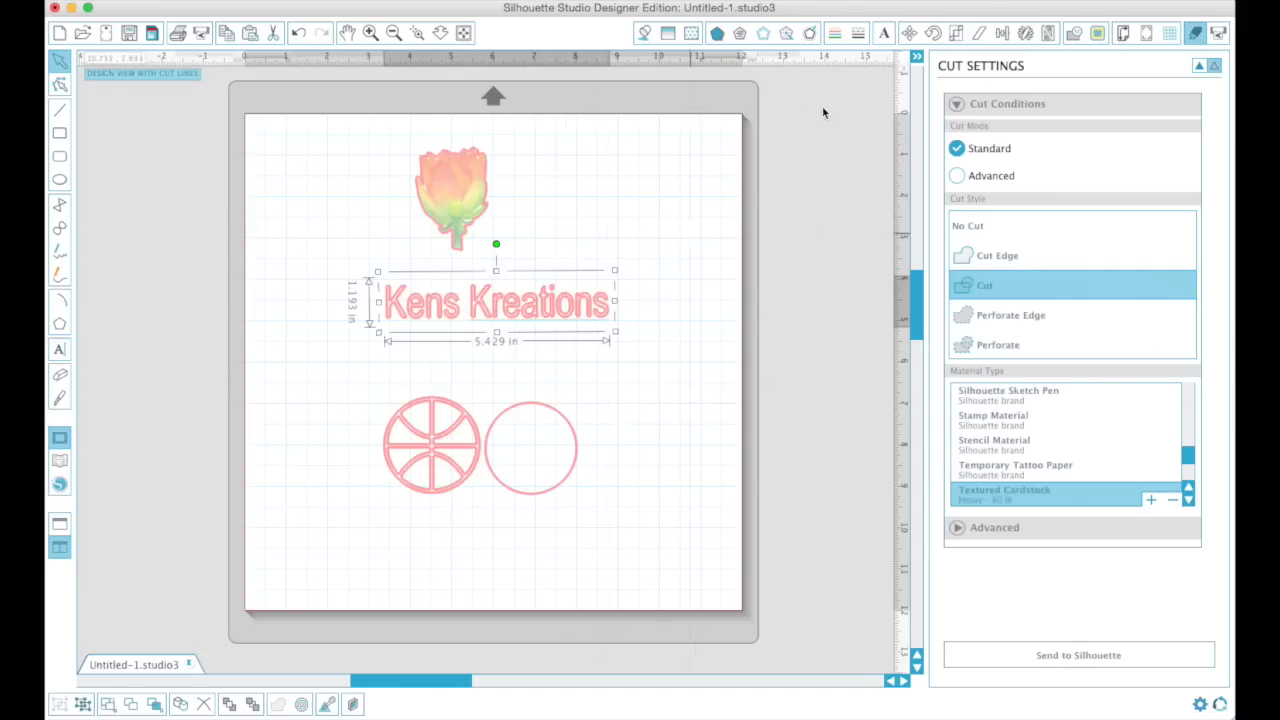
{"action": "left_click", "coordinate": [915, 56]}
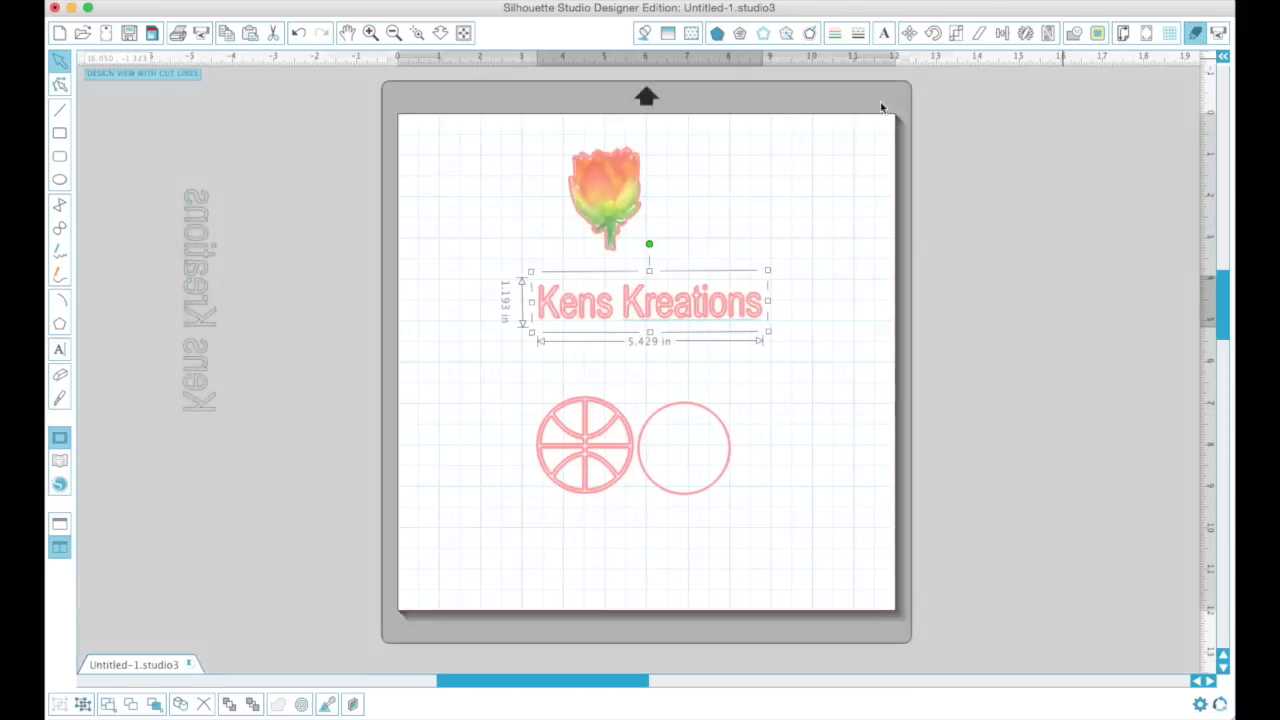
Step: Delete the Kens Kreations text and the grouped circle shapes from the page
{"action": "key", "text": "Delete"}
{"action": "left_click", "coordinate": [607, 426]}
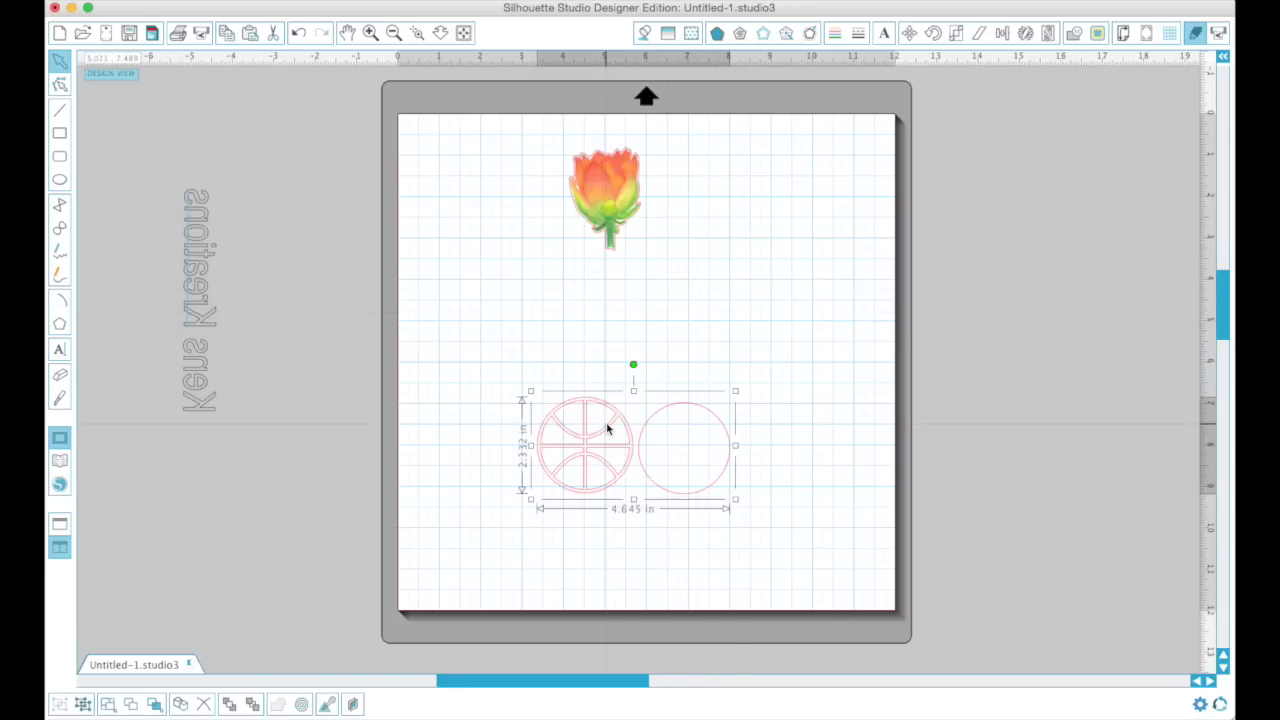
{"action": "key", "text": "Delete"}
Step: Ungroup the flower, move its image off the old cut outline and delete the outline
{"action": "left_click", "coordinate": [620, 207]}
{"action": "right_click", "coordinate": [620, 207]}
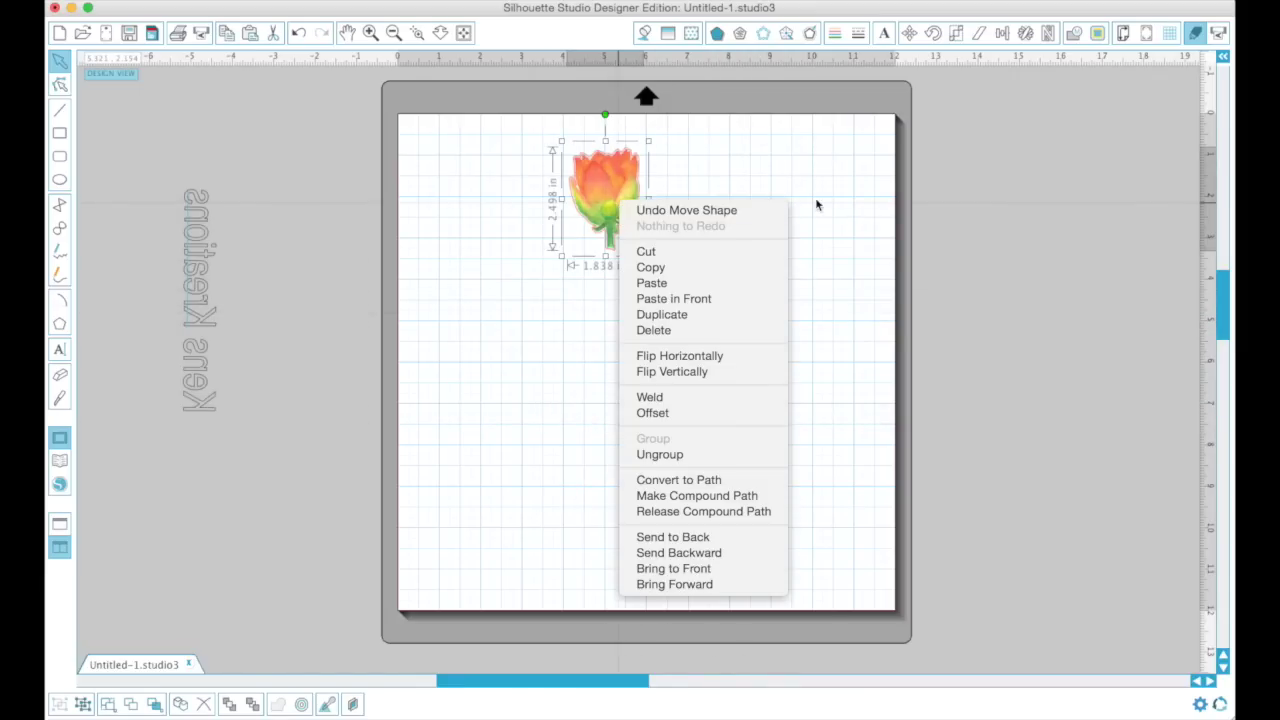
{"action": "left_click", "coordinate": [660, 455]}
{"action": "left_click_drag", "start_coordinate": [605, 195], "coordinate": [545, 298]}
{"action": "left_click", "coordinate": [556, 326]}
{"action": "left_click", "coordinate": [692, 297]}
{"action": "key", "text": "Delete"}
Step: Trace the flower's outer edge within an area about 3.08 by 3.66 in, with the high pass filter off and the threshold at 100%
{"action": "left_click", "coordinate": [1097, 33]}
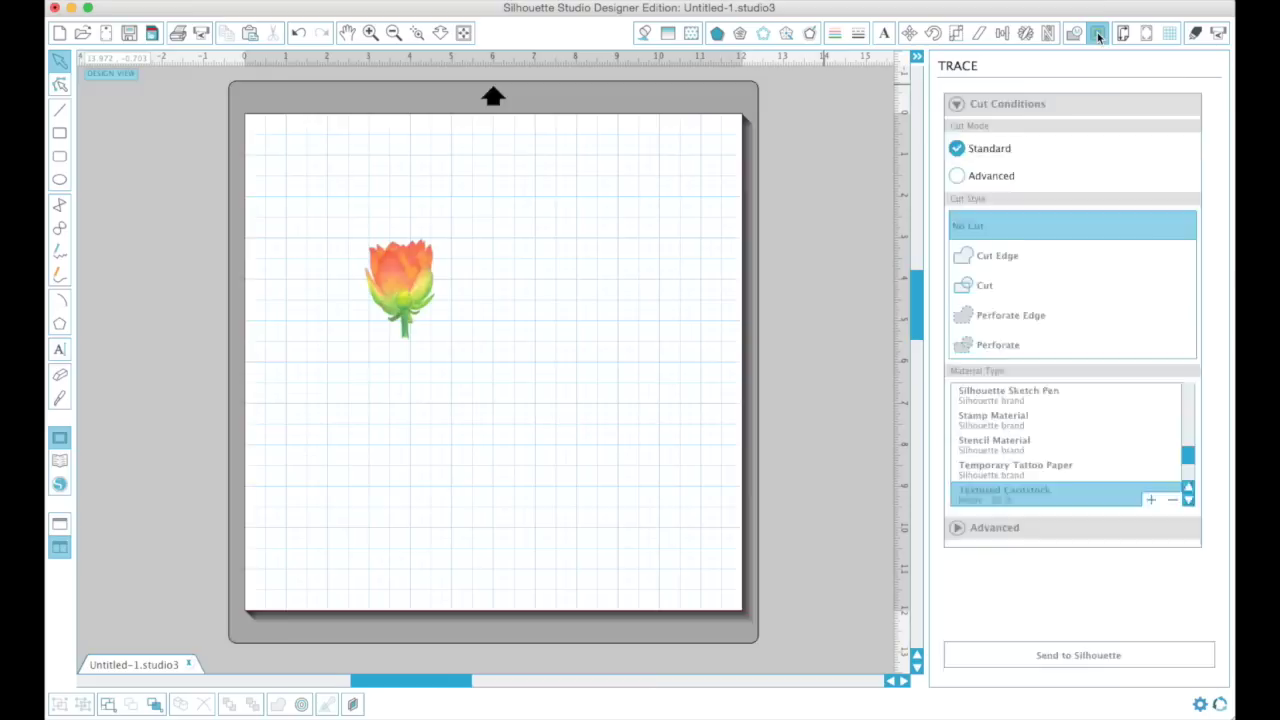
{"action": "left_click", "coordinate": [1023, 127]}
{"action": "mouse_move", "coordinate": [347, 225]}
{"action": "left_mouse_down"}
{"action": "mouse_move", "coordinate": [437, 369]}
{"action": "mouse_move", "coordinate": [477, 383]}
{"action": "left_mouse_up"}
{"action": "left_click", "coordinate": [957, 287]}
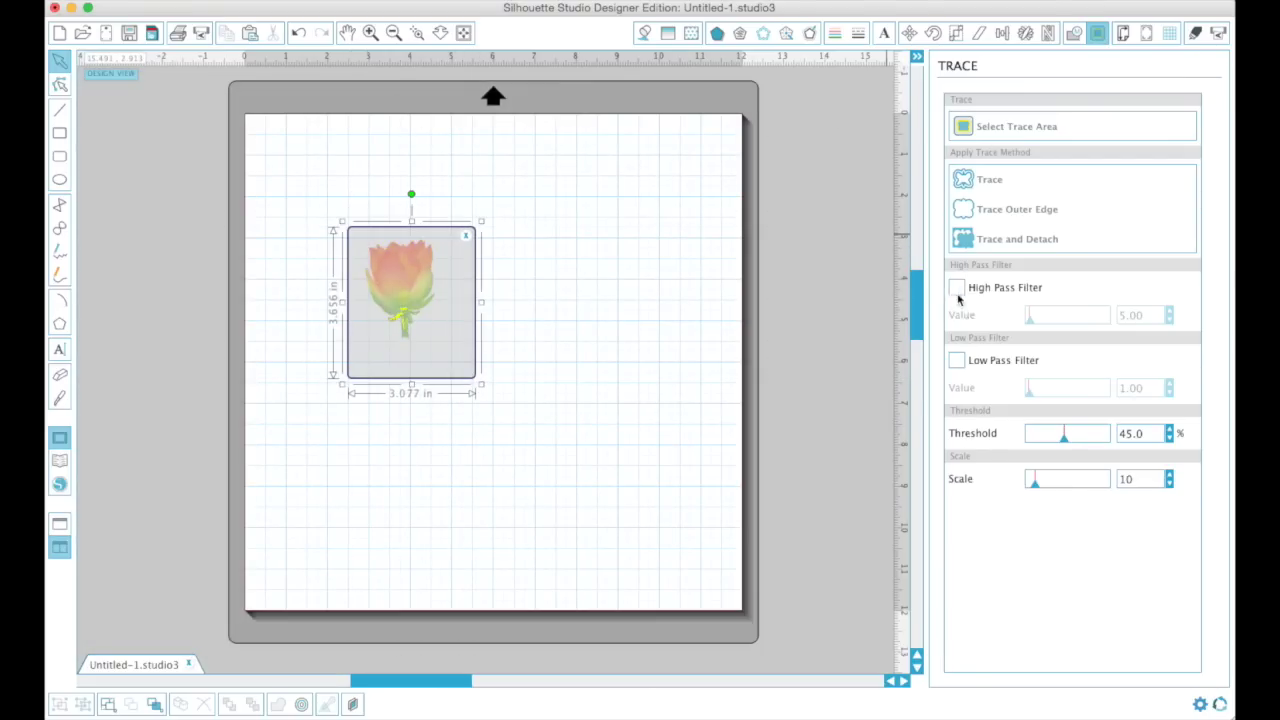
{"action": "left_click_drag", "start_coordinate": [1065, 434], "coordinate": [1135, 438]}
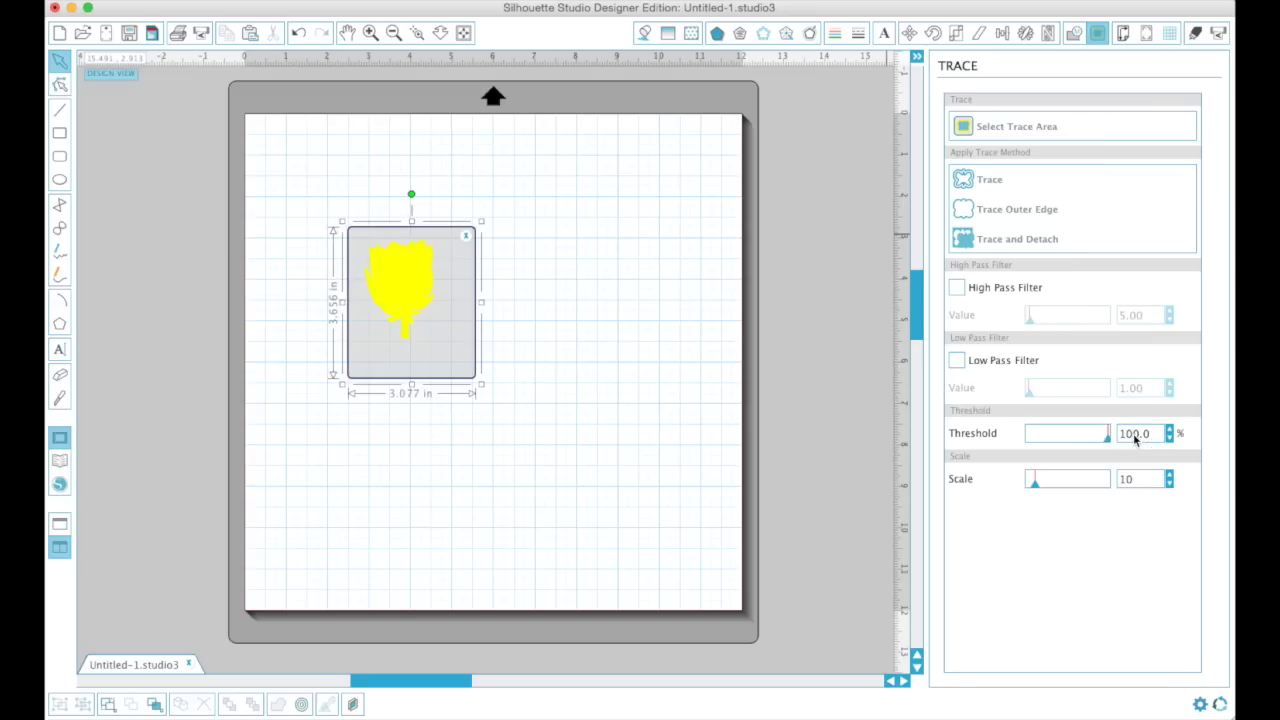
{"action": "left_click", "coordinate": [1005, 207]}
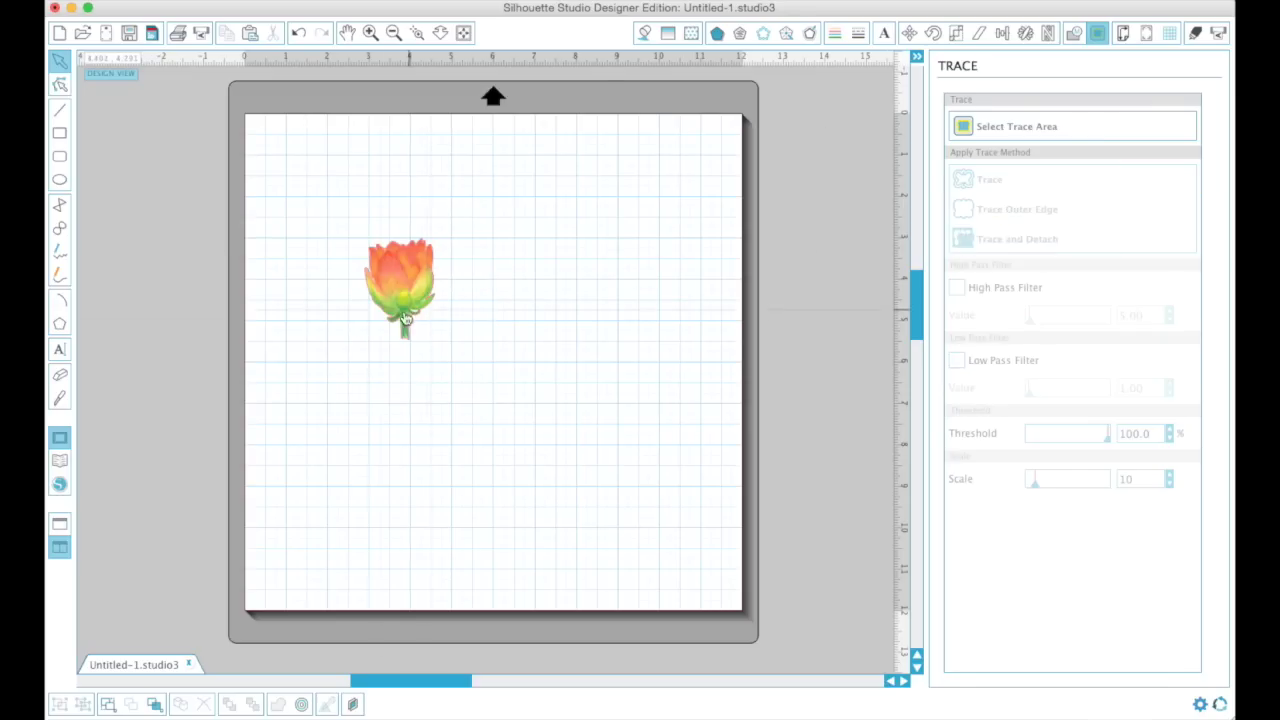
Step: Group the flower image with its traced outline
{"action": "left_click", "coordinate": [349, 226]}
{"action": "left_click_drag", "start_coordinate": [349, 226], "coordinate": [530, 404]}
{"action": "right_click", "coordinate": [410, 283]}
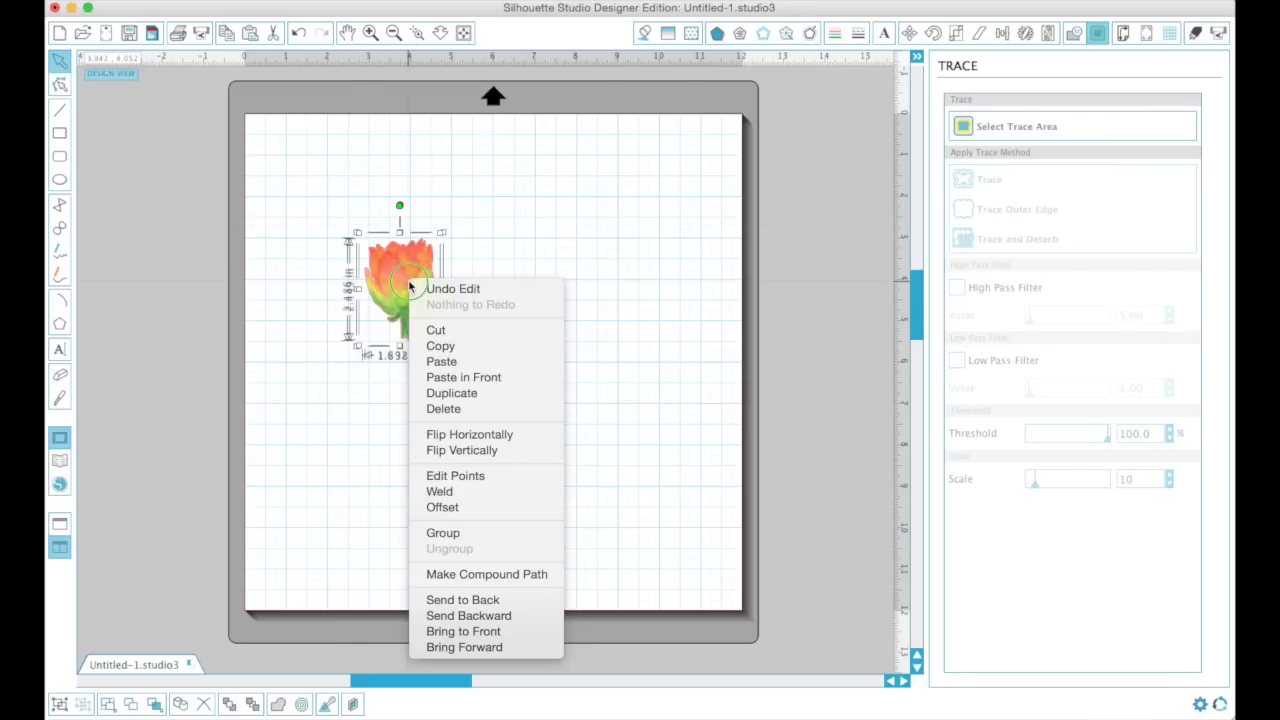
{"action": "left_click", "coordinate": [443, 533]}
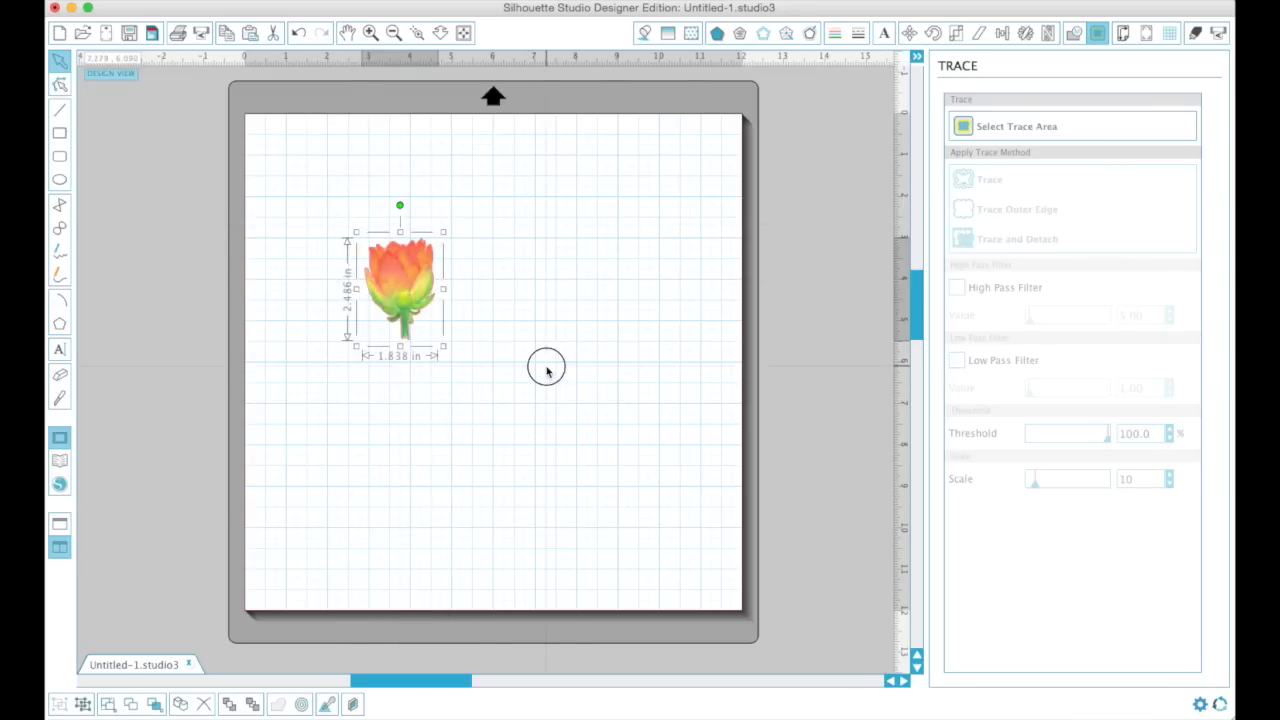
{"action": "left_click", "coordinate": [549, 369]}
Step: Set the design page size to Current Printer
{"action": "left_click", "coordinate": [1123, 34]}
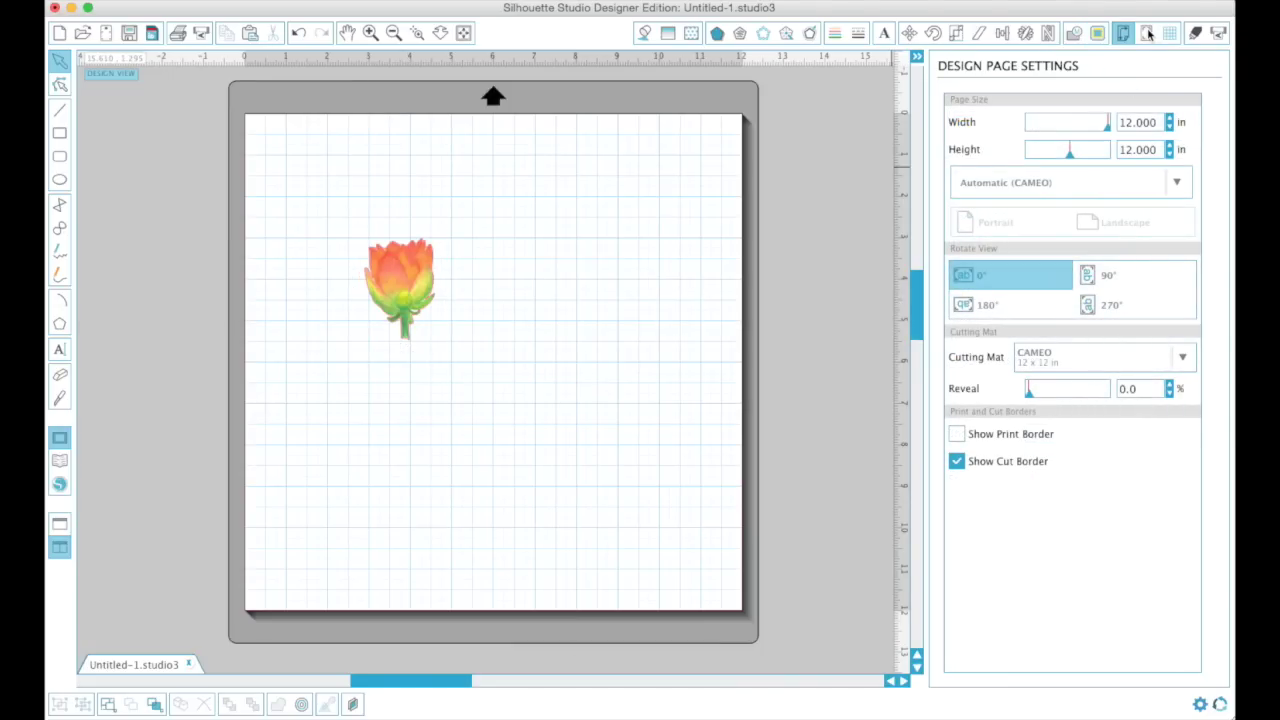
{"action": "left_click", "coordinate": [1176, 182]}
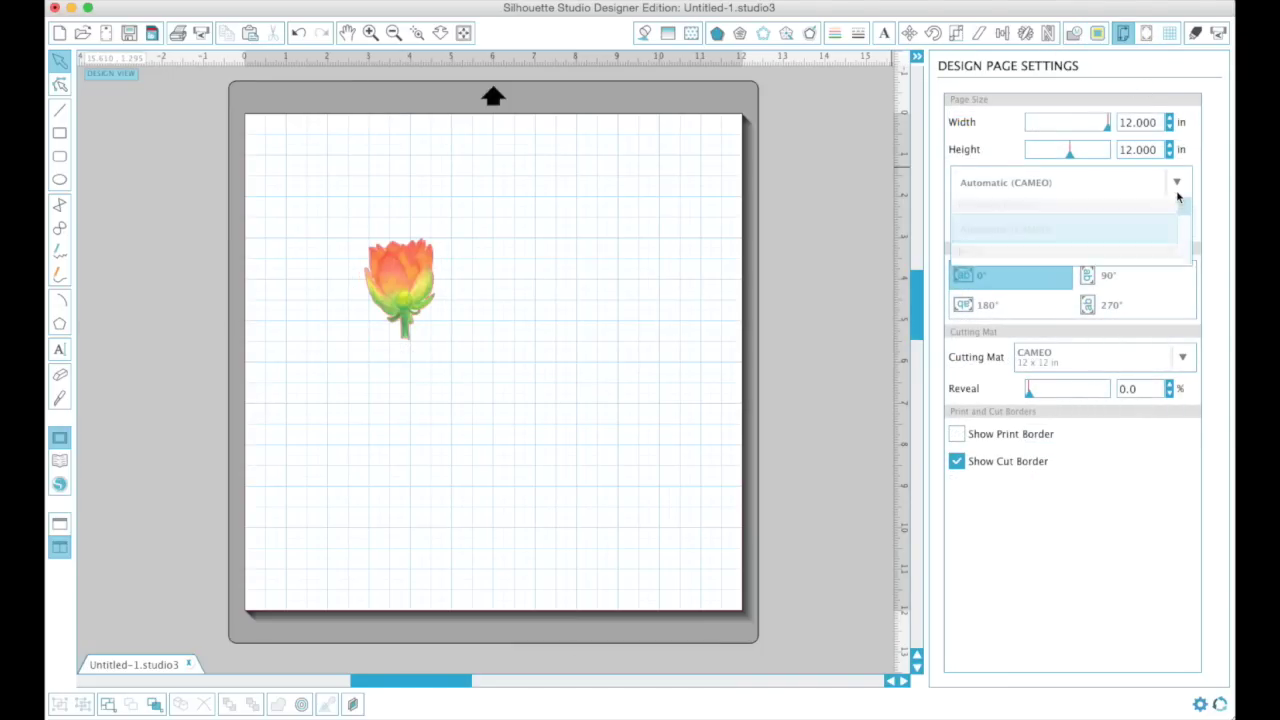
{"action": "left_click", "coordinate": [1120, 279]}
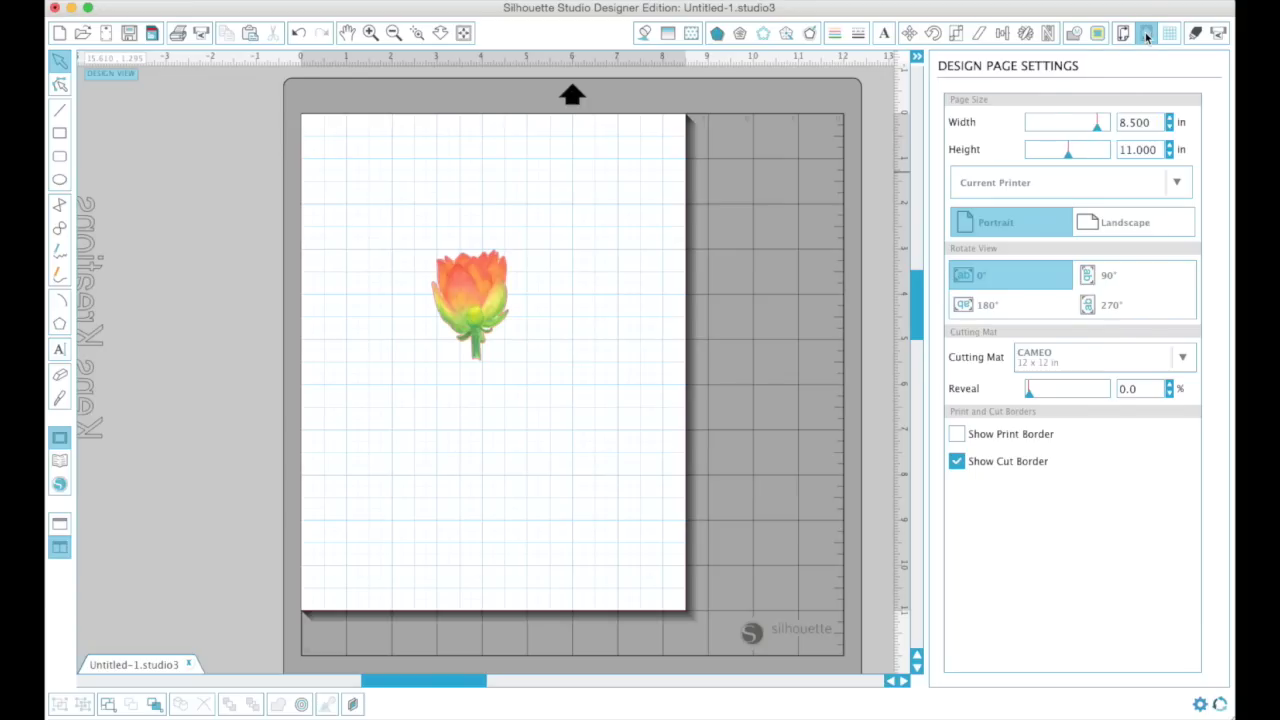
Step: Add Type 1 (CAMEO, Portrait) registration marks to the page
{"action": "left_click", "coordinate": [1146, 33]}
{"action": "left_click", "coordinate": [1100, 130]}
{"action": "left_click", "coordinate": [1108, 192]}
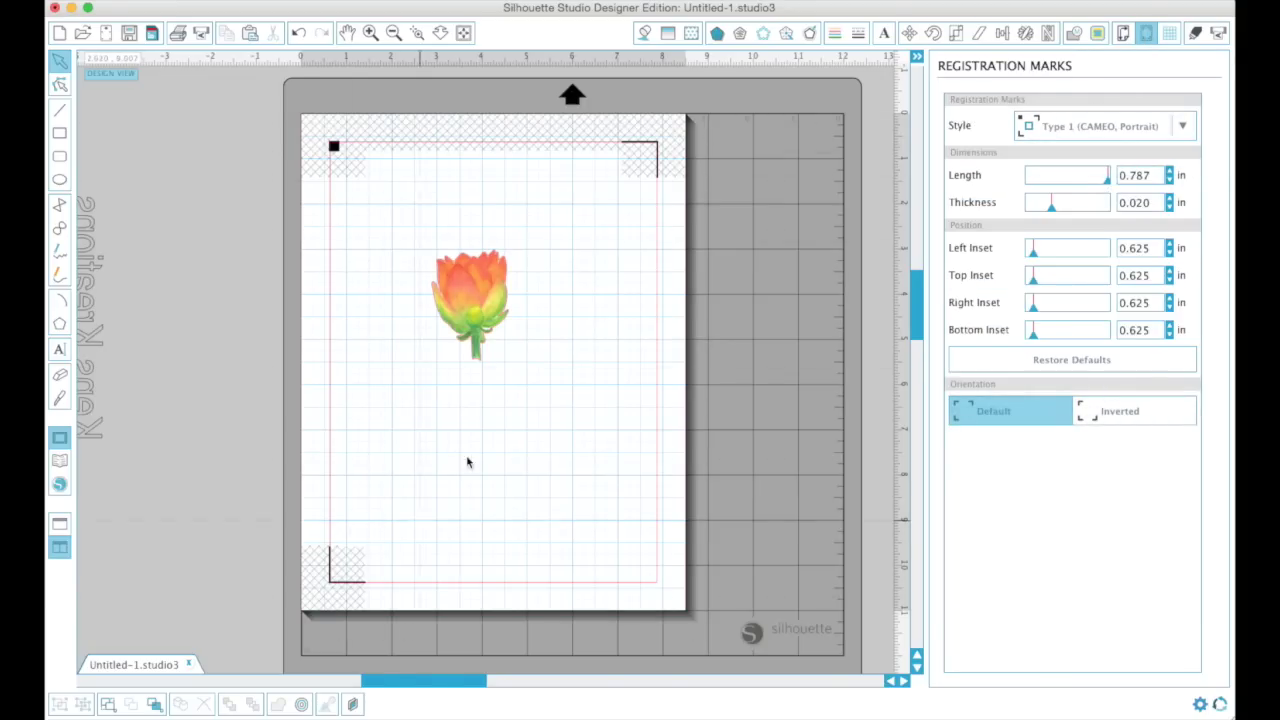
Step: Choose Textured Cardstock as the material type in the cut settings and show its advanced blade, speed and thickness options
{"action": "left_click", "coordinate": [1195, 33]}
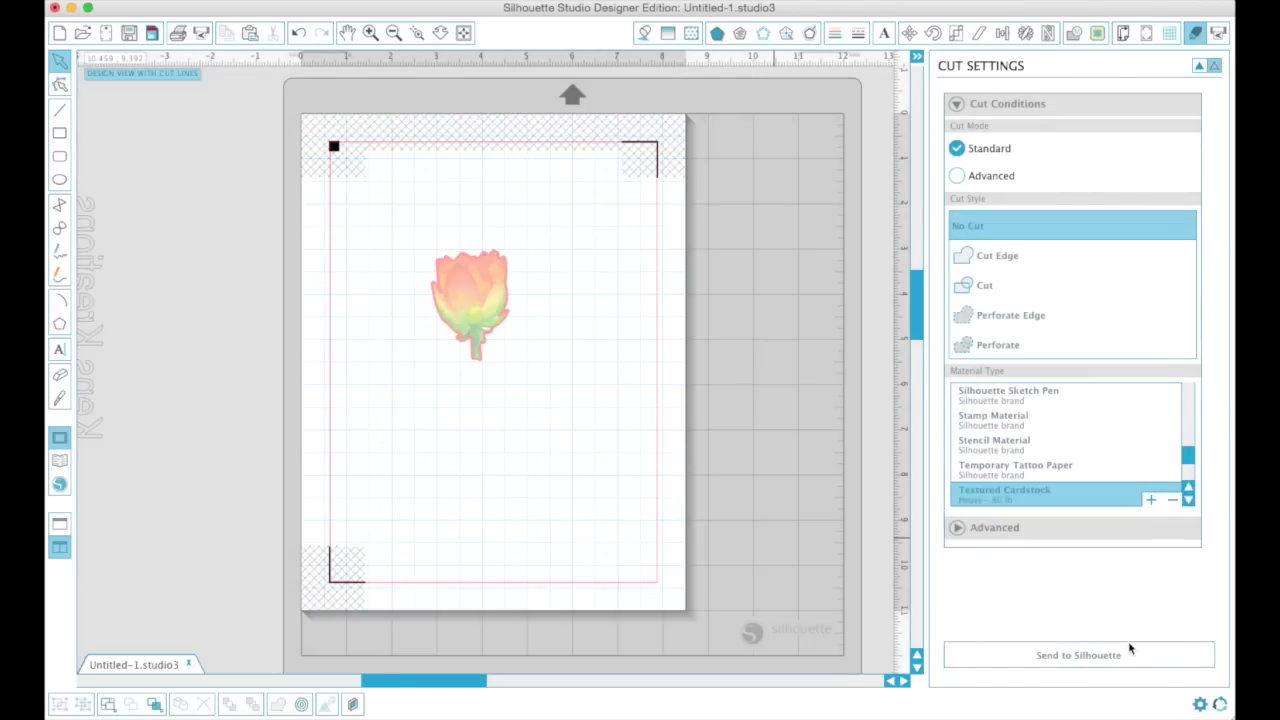
{"action": "scroll", "coordinate": [1065, 470], "scroll_direction": "up", "scroll_amount": 10}
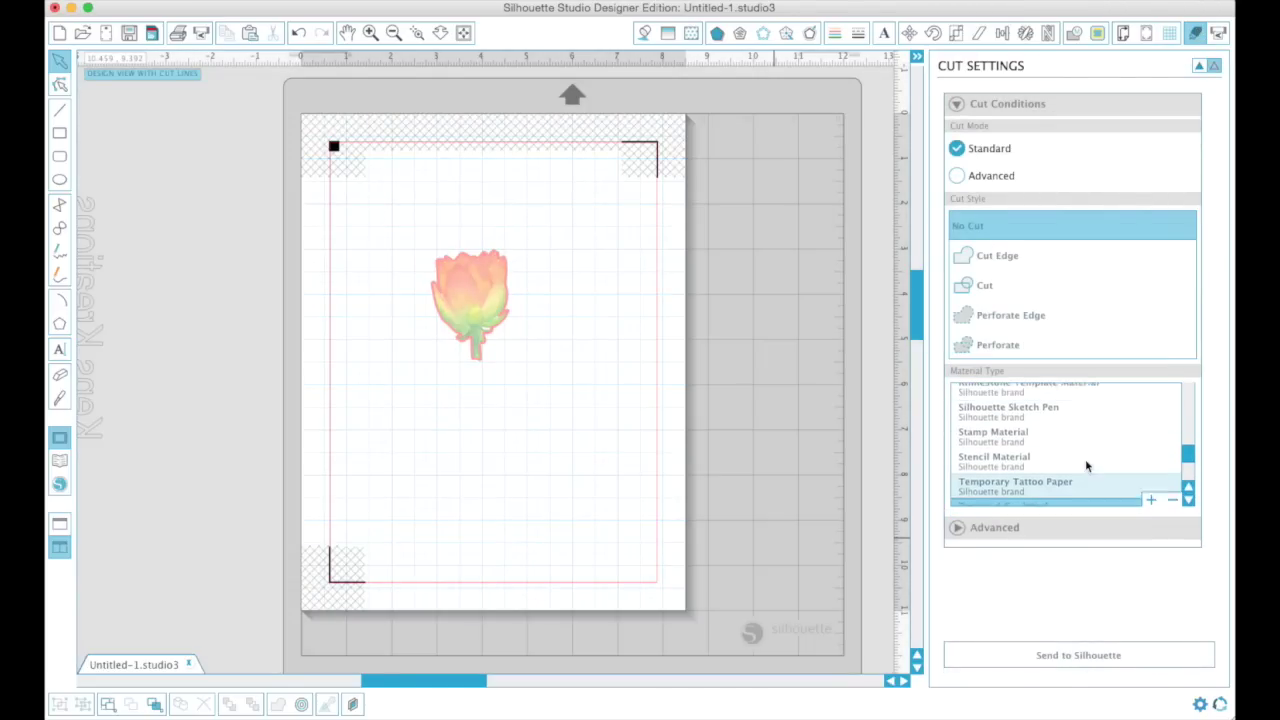
{"action": "scroll", "coordinate": [1038, 436], "scroll_direction": "down", "scroll_amount": 10}
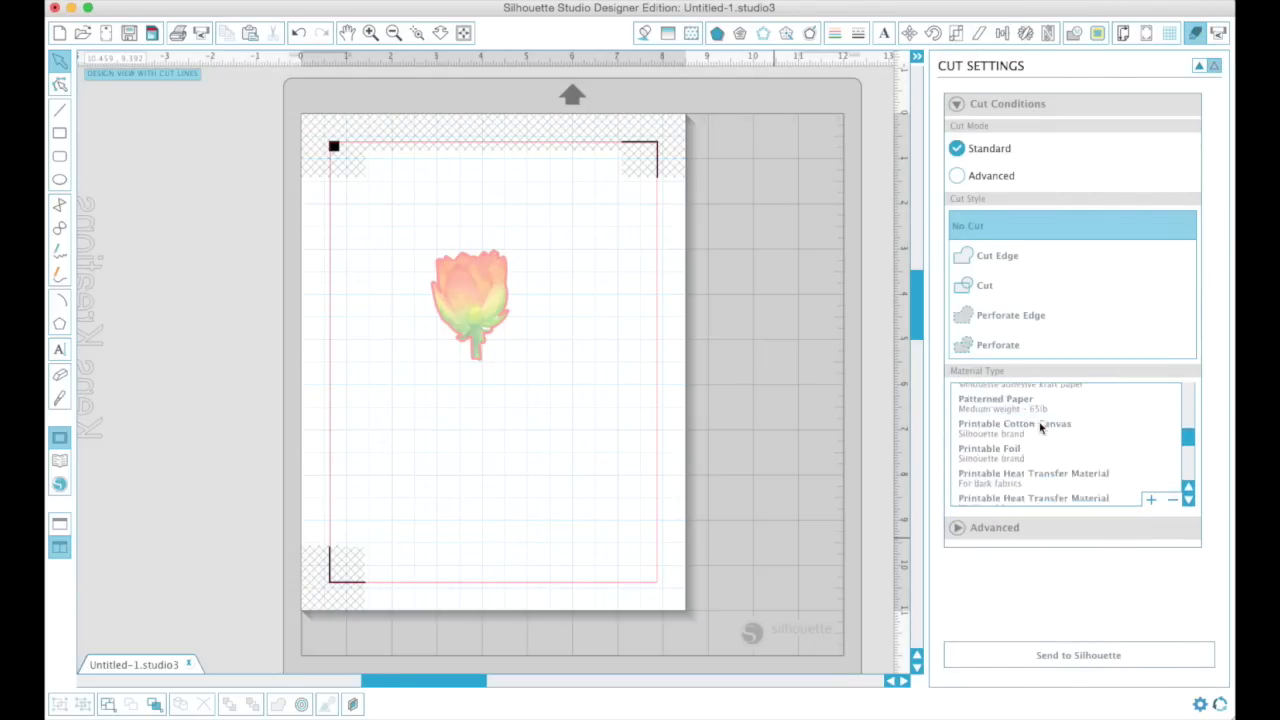
{"action": "scroll", "coordinate": [1040, 428], "scroll_direction": "down", "scroll_amount": 5}
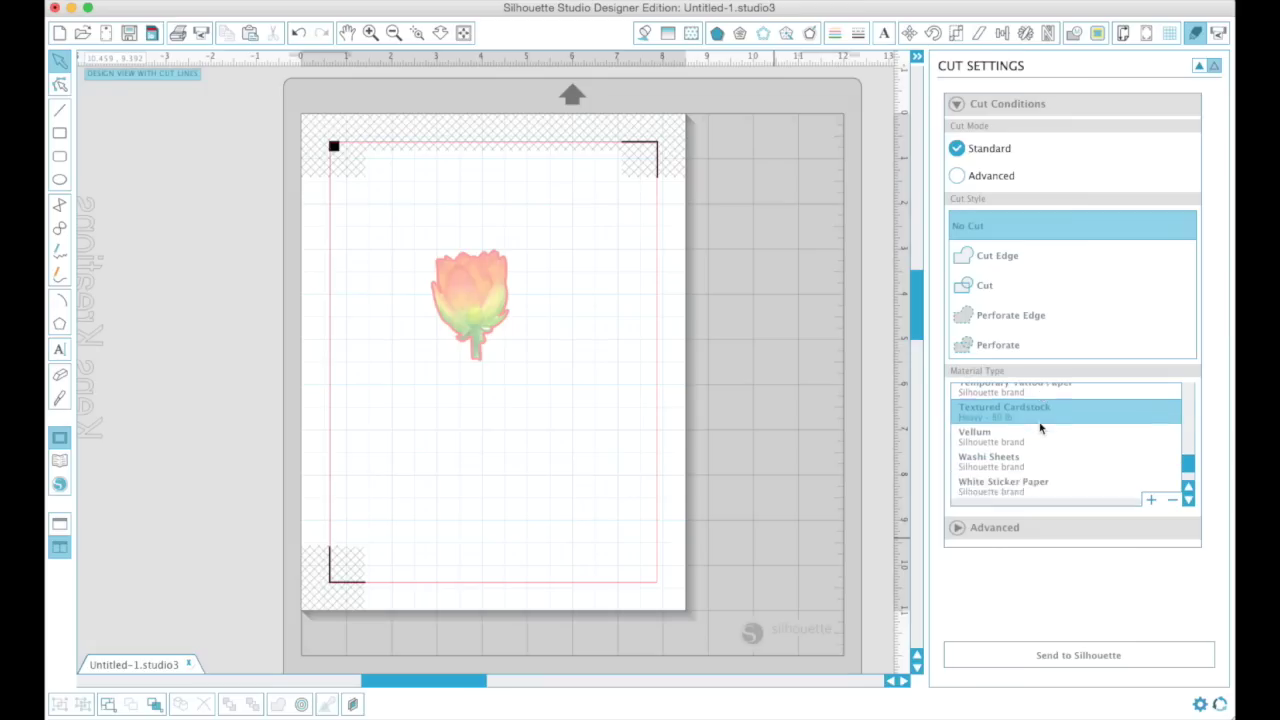
{"action": "scroll", "coordinate": [1034, 428], "scroll_direction": "up", "scroll_amount": 5}
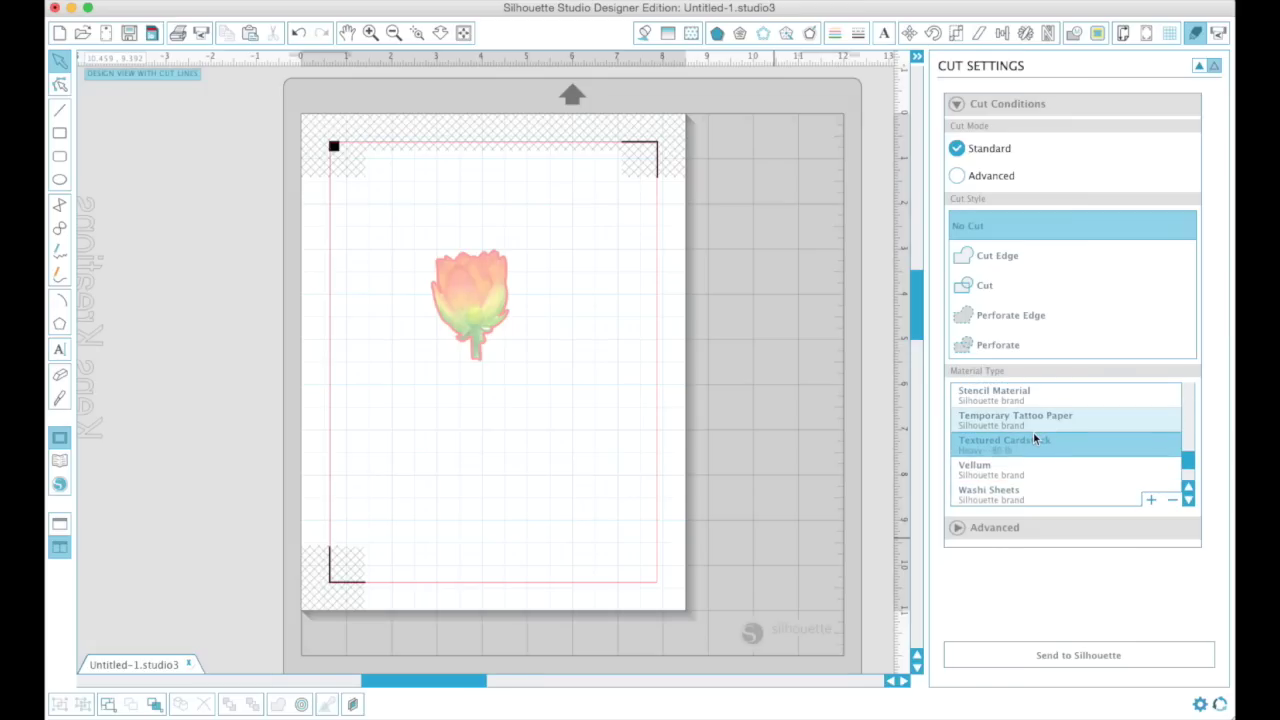
{"action": "left_click", "coordinate": [1037, 443]}
{"action": "scroll", "coordinate": [1037, 443], "scroll_direction": "down", "scroll_amount": 3}
{"action": "scroll", "coordinate": [1067, 560], "scroll_direction": "down", "scroll_amount": 5}
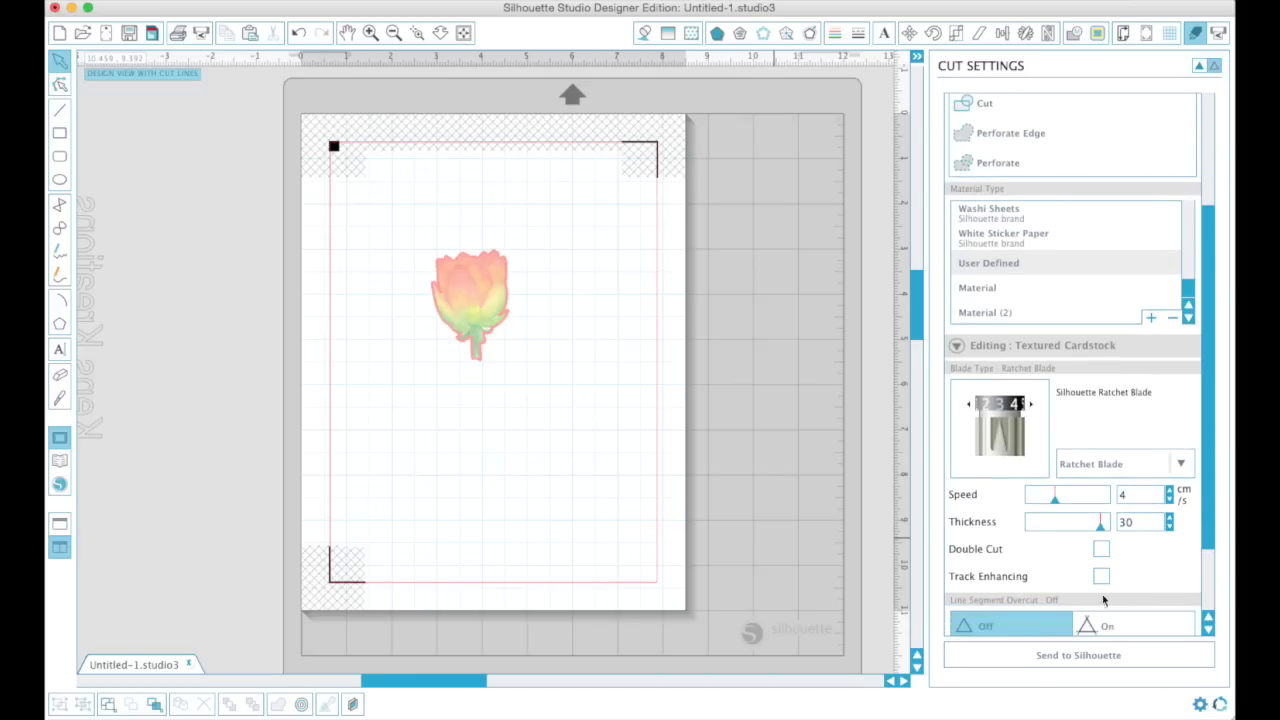